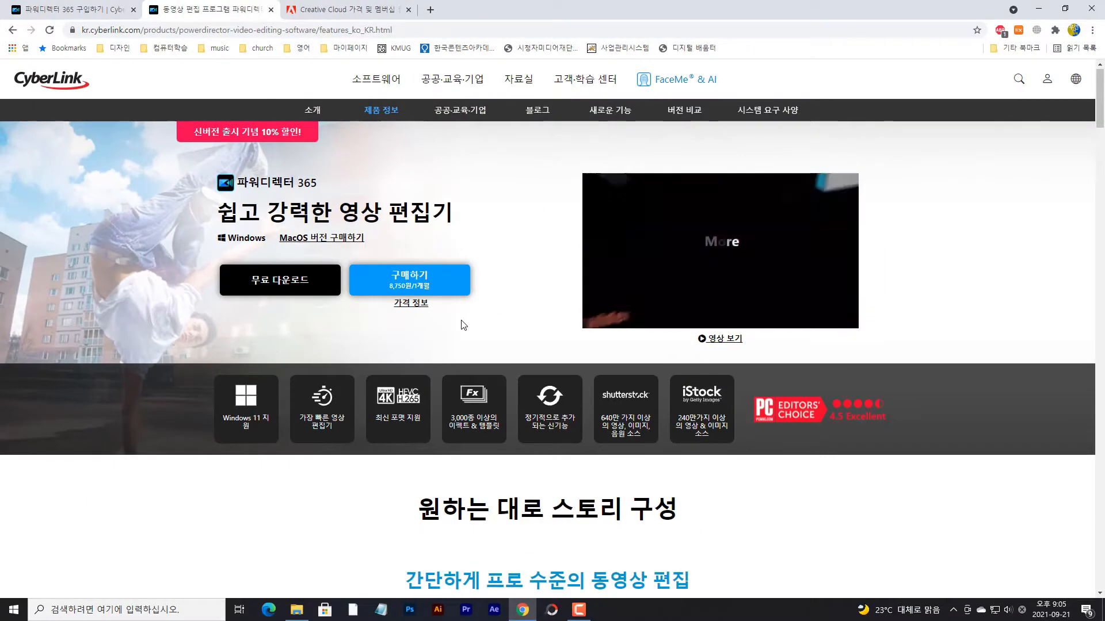
# Step: Switch from the browser to PowerDirector 365 and start a new 16:9 project in full mode (전체 모드)
pyautogui.click(553, 357)
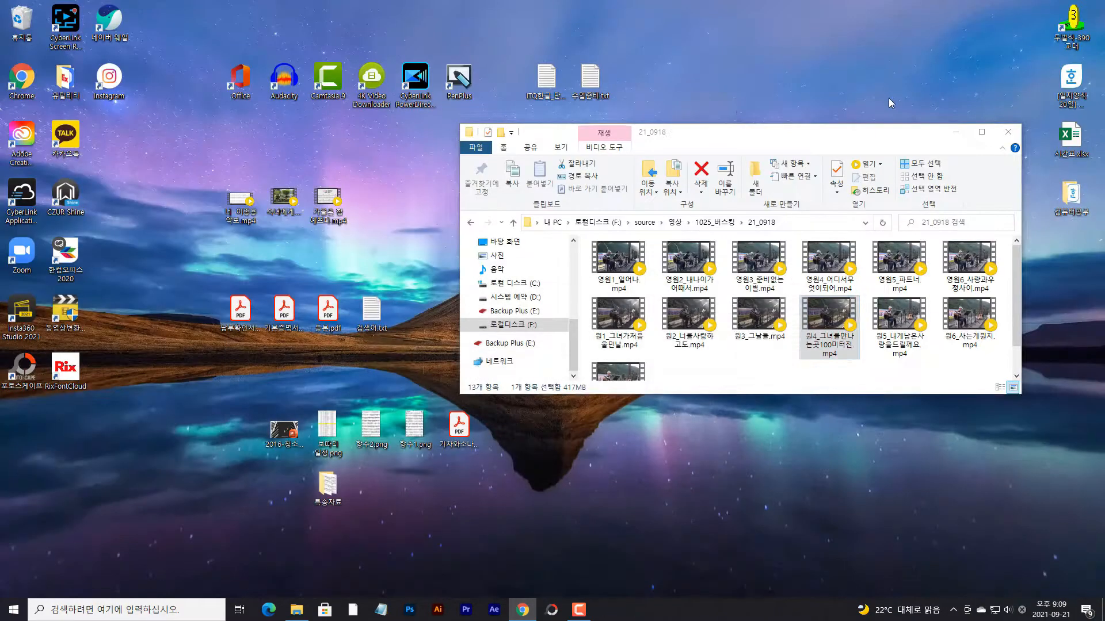
pyautogui.moveTo(729, 137); pyautogui.dragTo(675, 119)
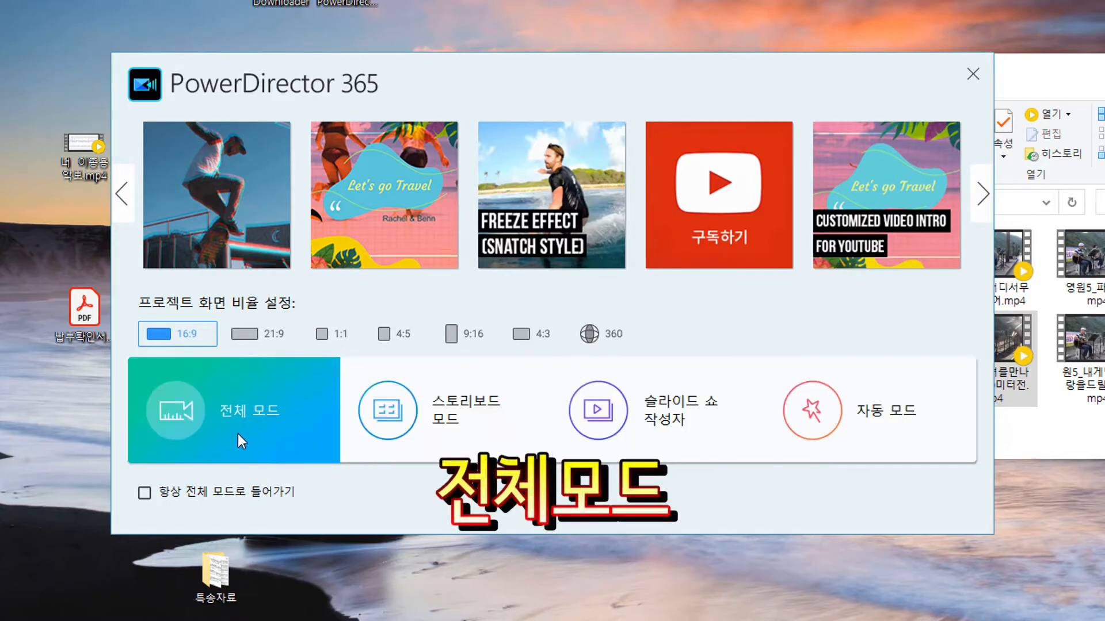
pyautogui.click(215, 410)
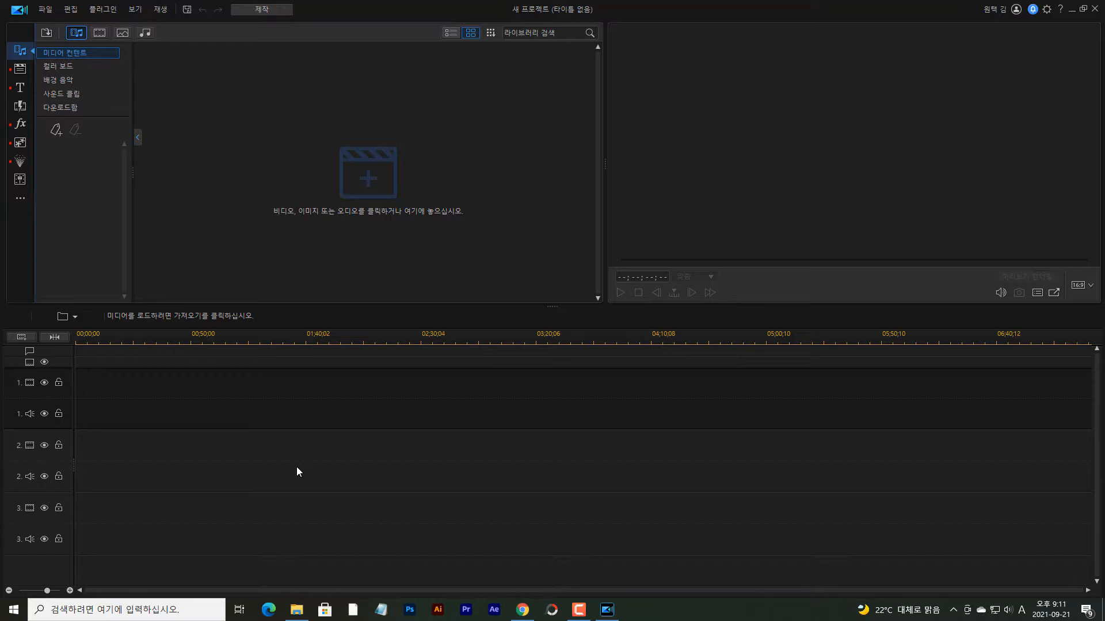
# Step: Import 원4_그녀를만나는곳100미터전.mp4 from the 21_0918 folder into the project's media library
pyautogui.click(297, 610)
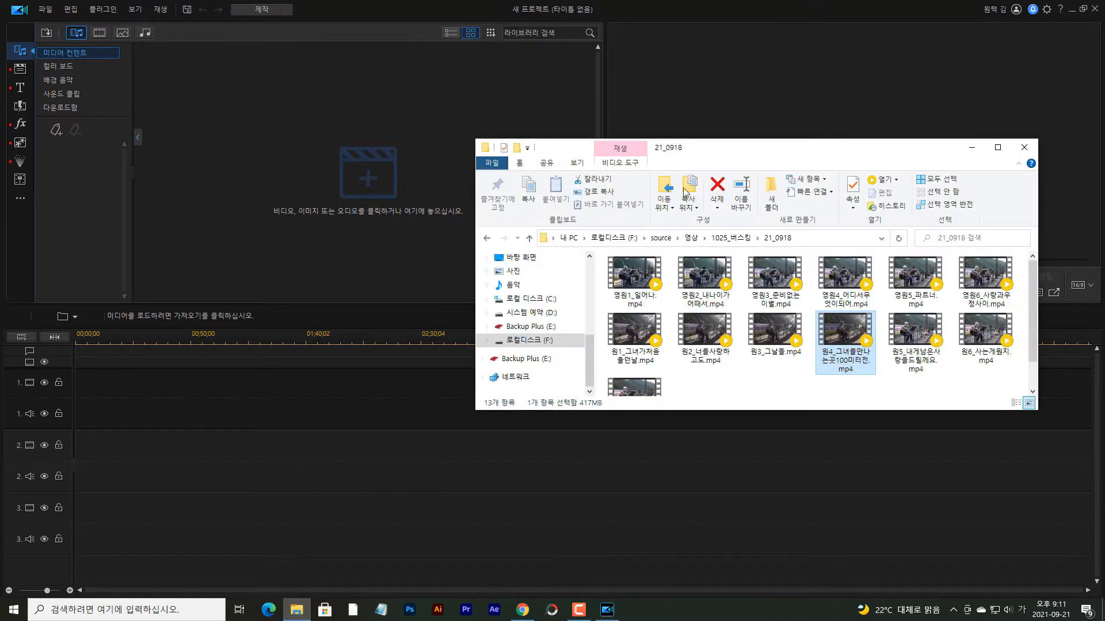
pyautogui.moveTo(758, 147); pyautogui.dragTo(762, 122)
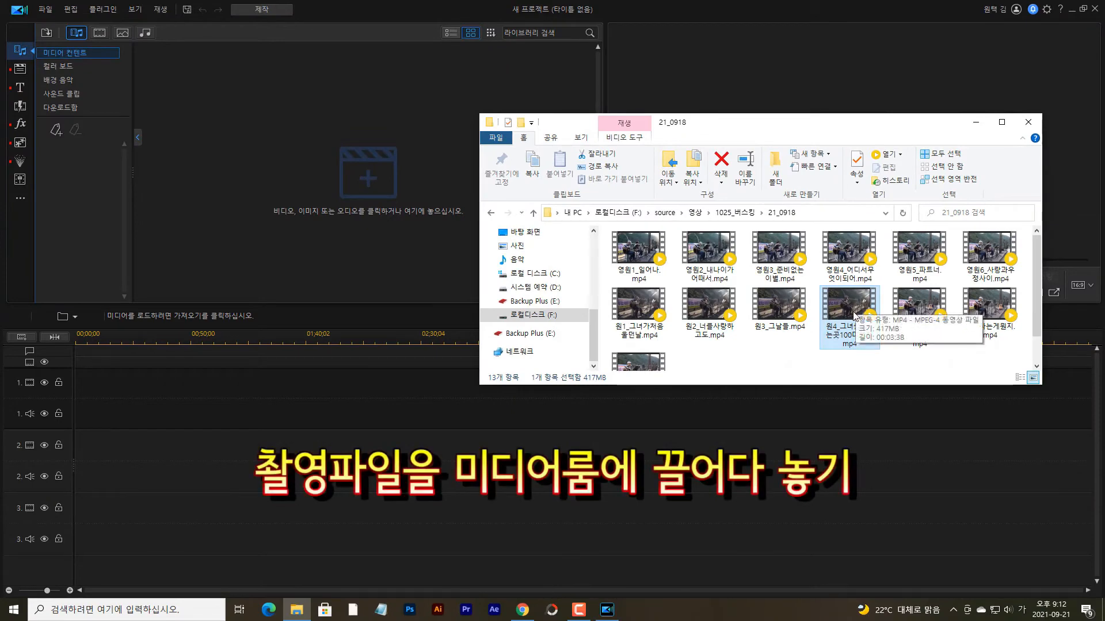
pyautogui.moveTo(846, 309); pyautogui.dragTo(261, 164)
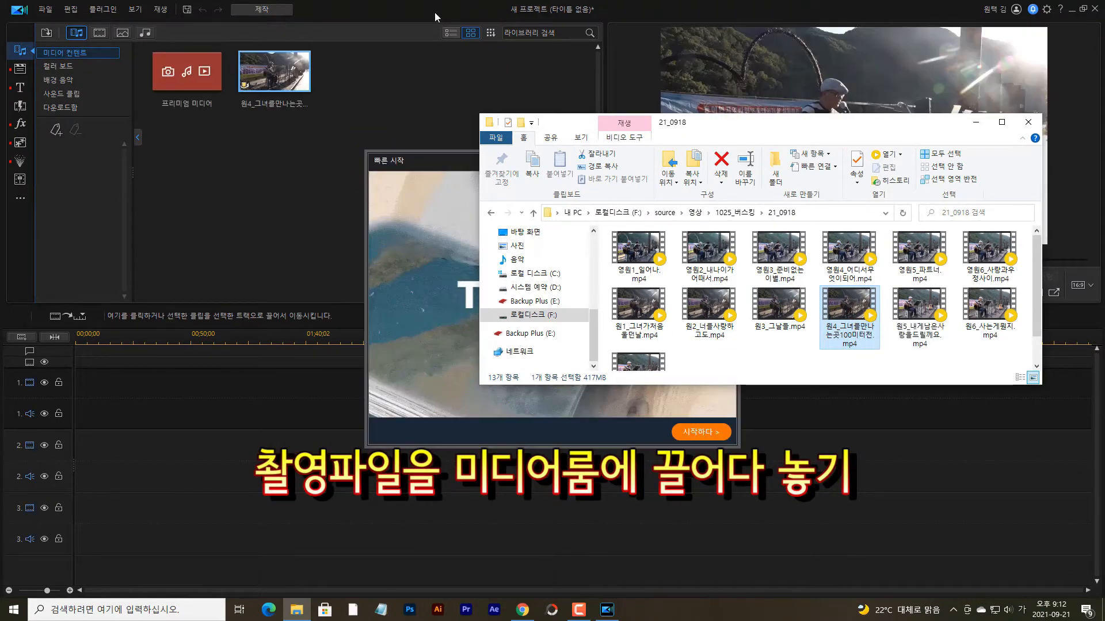
pyautogui.click(434, 13)
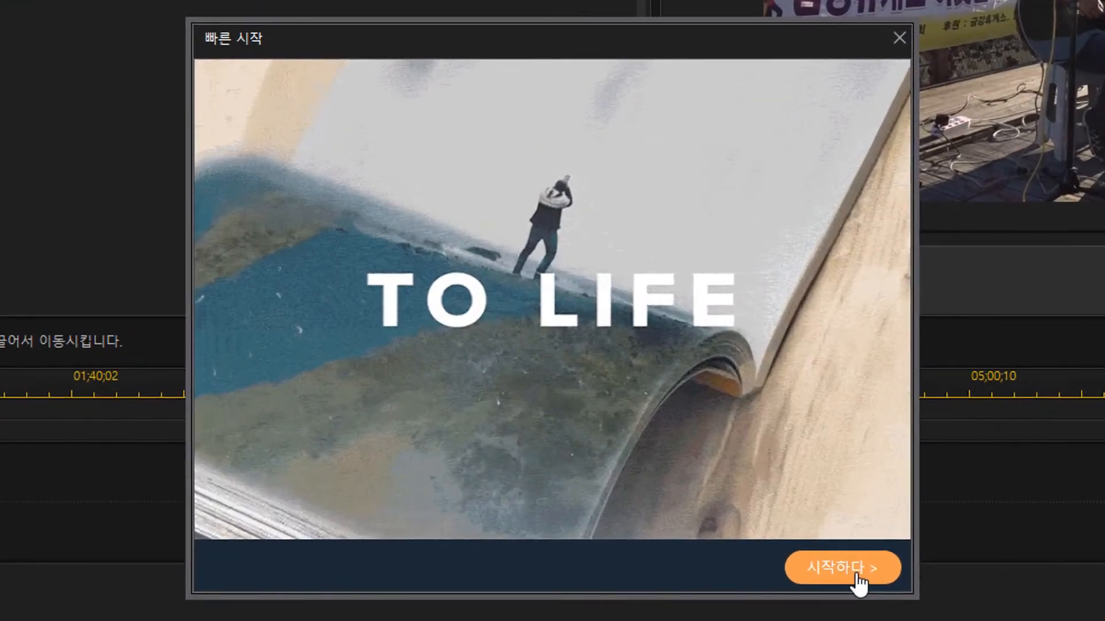
# Step: Read through the five stages of the quick start guide (빠른 시작) and close it
pyautogui.click(856, 577)
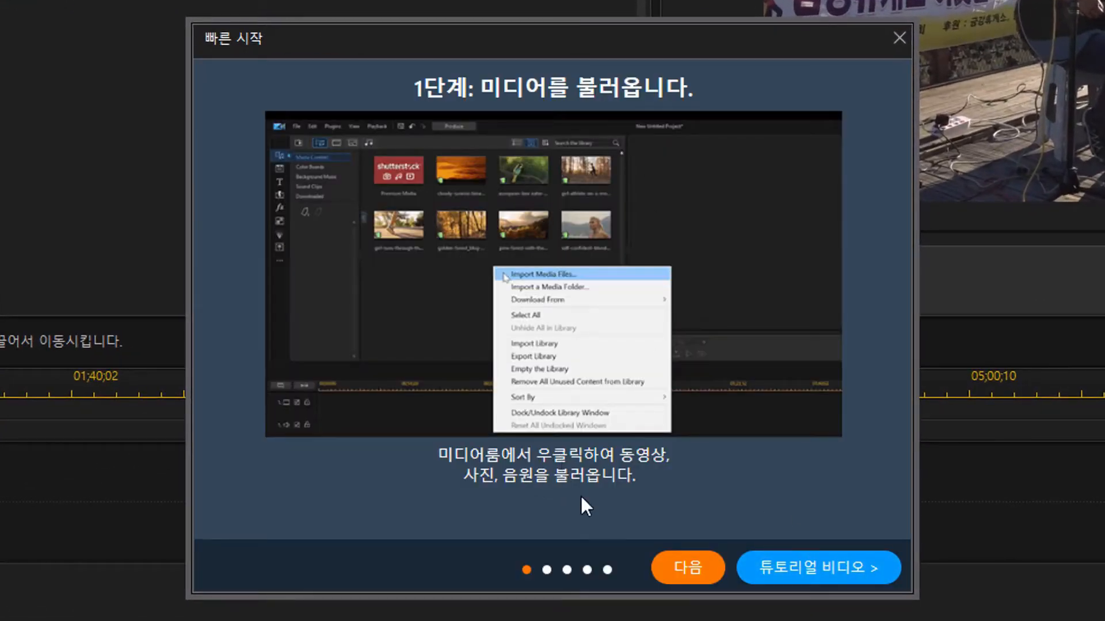
pyautogui.click(694, 569)
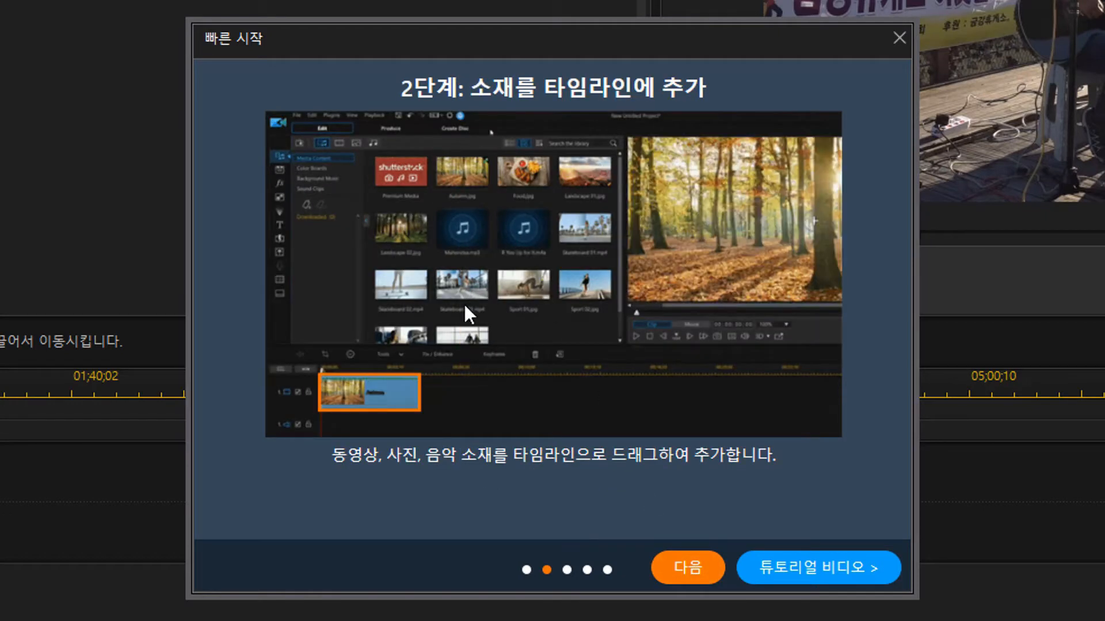
pyautogui.click(690, 582)
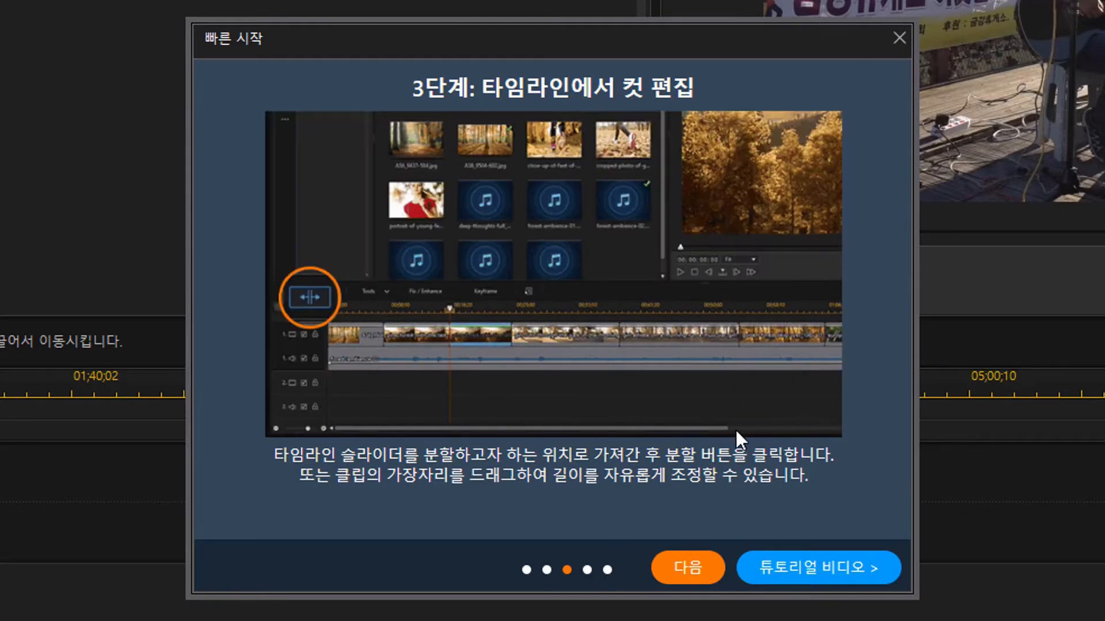
pyautogui.click(689, 578)
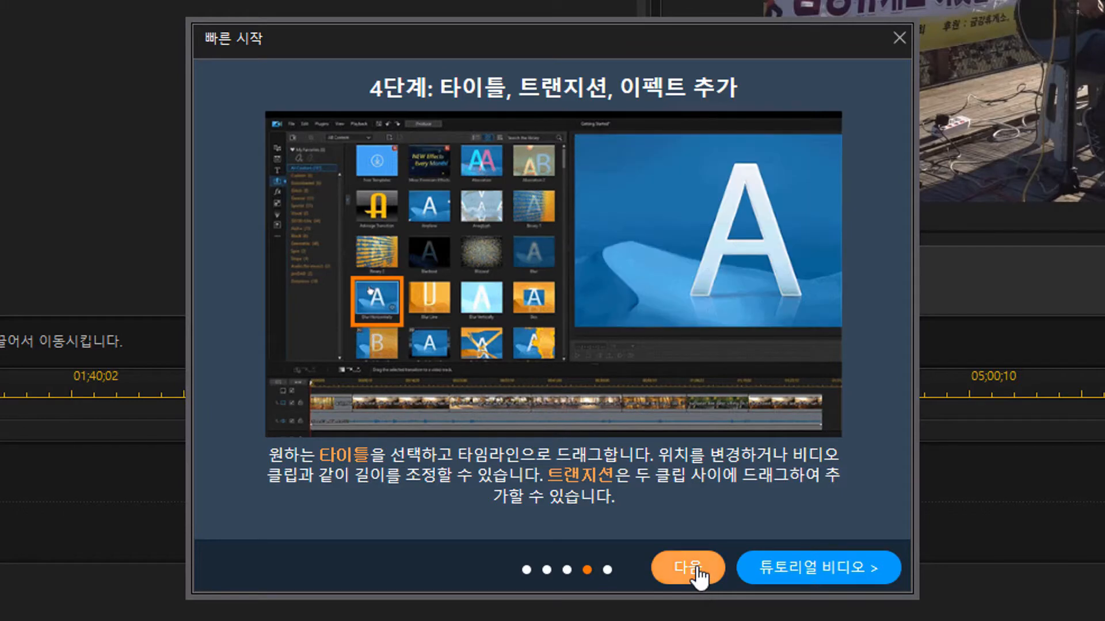
pyautogui.click(697, 573)
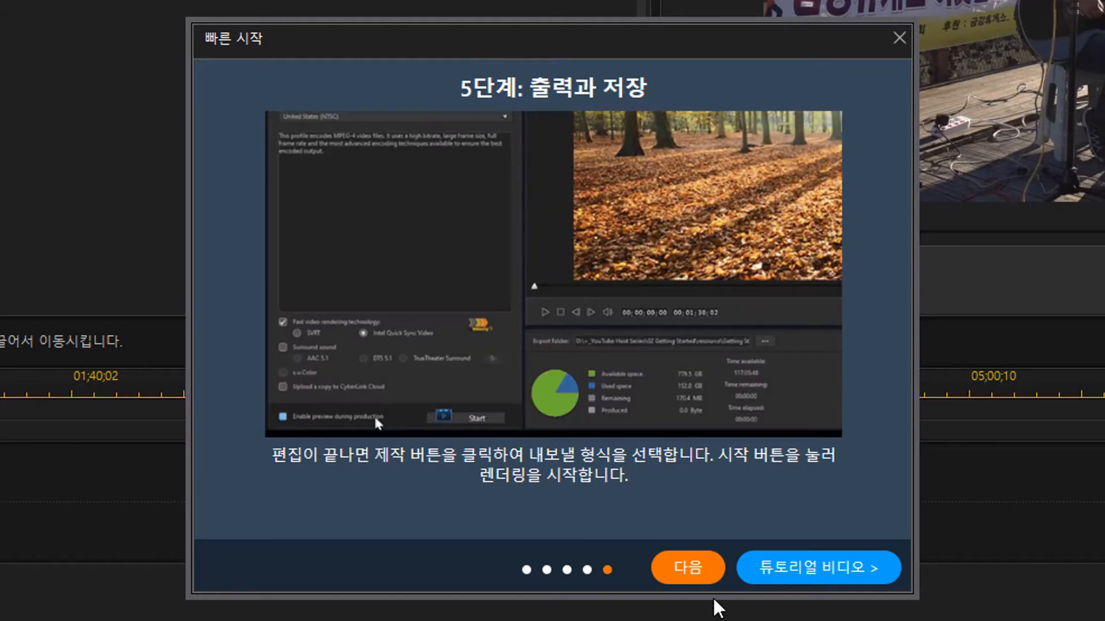
pyautogui.click(698, 576)
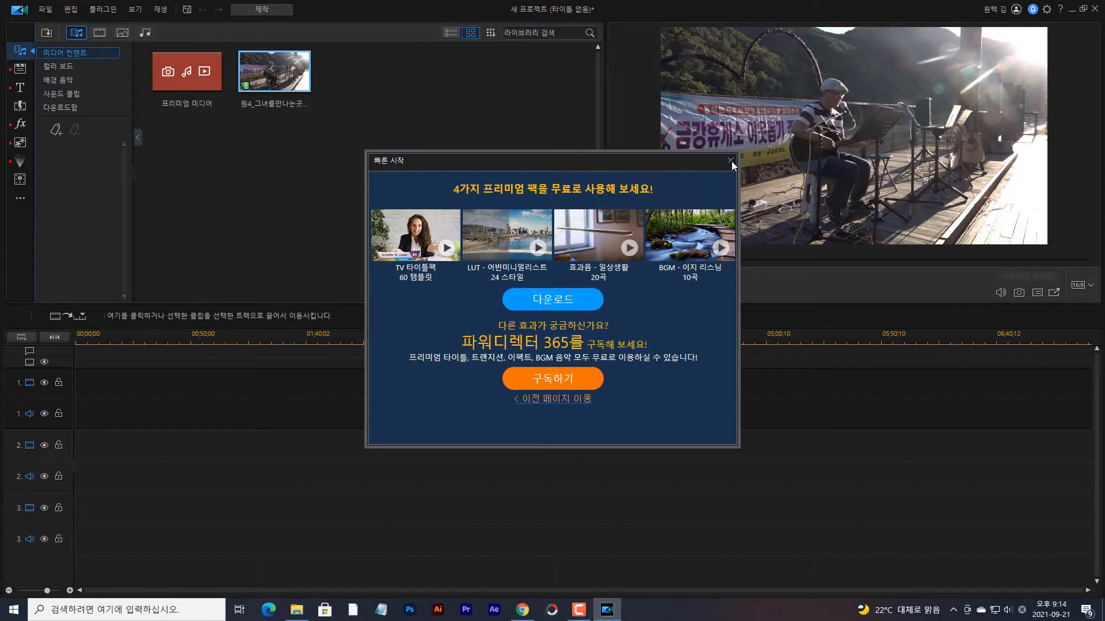
pyautogui.click(899, 38)
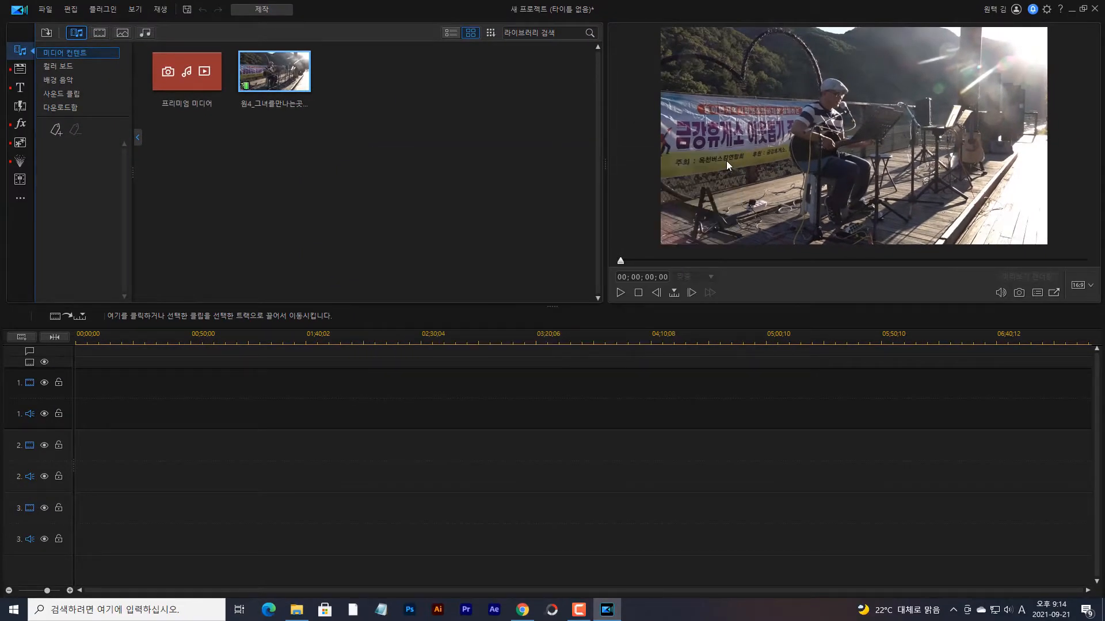
# Step: Place the imported video on track 1 of the timeline and align it to the timeline's start
pyautogui.click(405, 194)
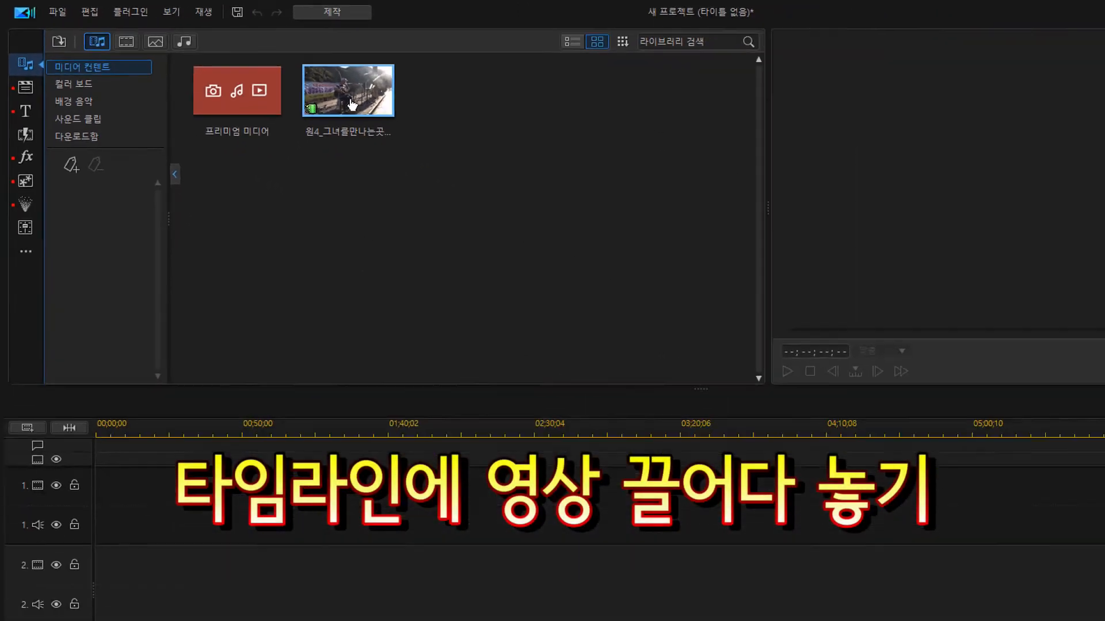
pyautogui.moveTo(280, 67)
pyautogui.mouseDown()
pyautogui.moveTo(187, 390)
pyautogui.moveTo(263, 396)
pyautogui.moveTo(246, 406)
pyautogui.mouseUp()
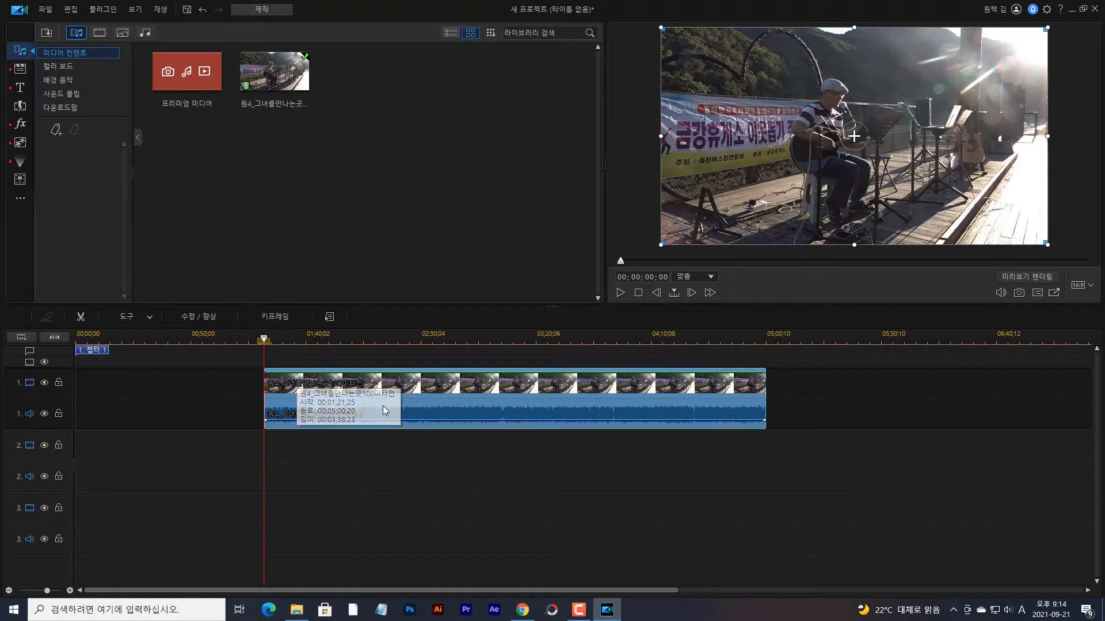
pyautogui.moveTo(449, 396); pyautogui.dragTo(248, 401)
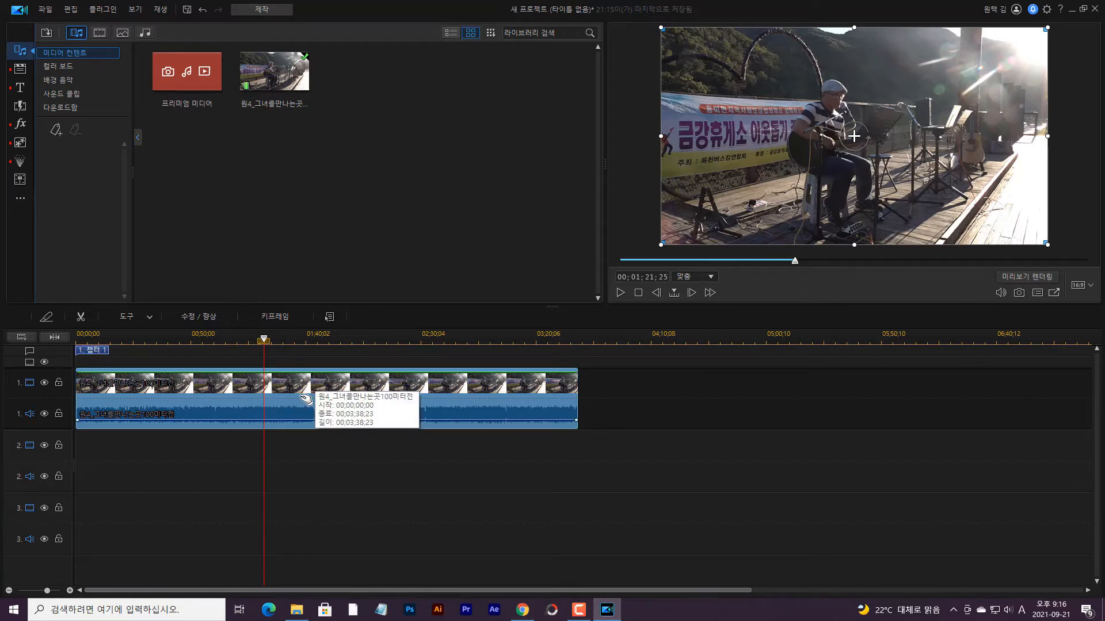
# Step: Return the playhead to 00;00;00;00 and play the timeline video in two short stretches, pausing after each
pyautogui.click(270, 347)
pyautogui.moveTo(266, 344); pyautogui.dragTo(76, 344)
pyautogui.click(276, 412)
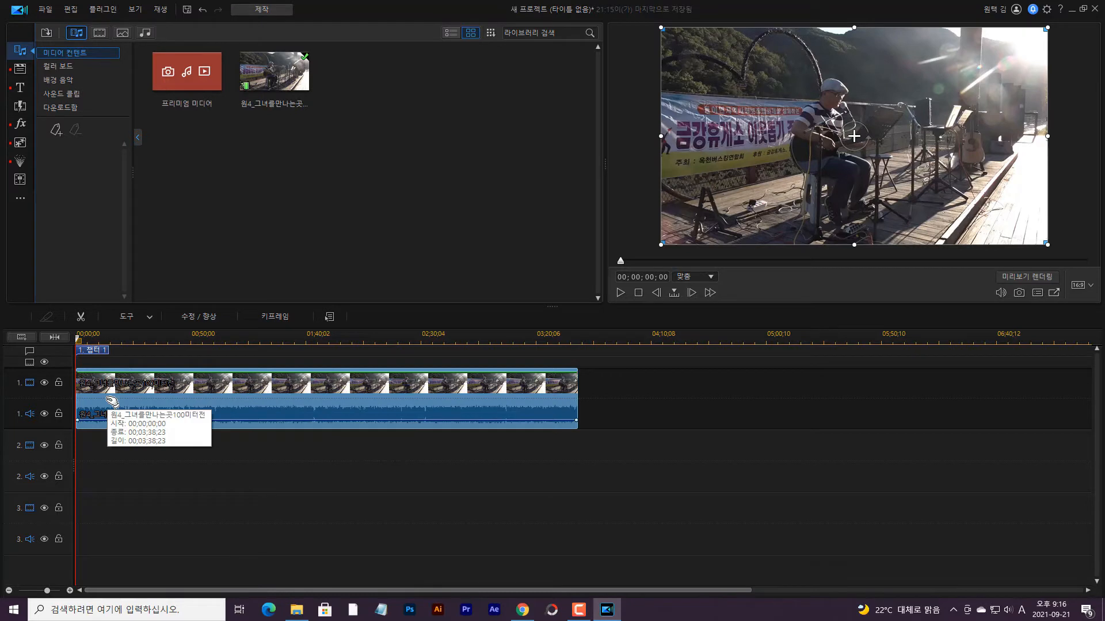
pyautogui.click(619, 292)
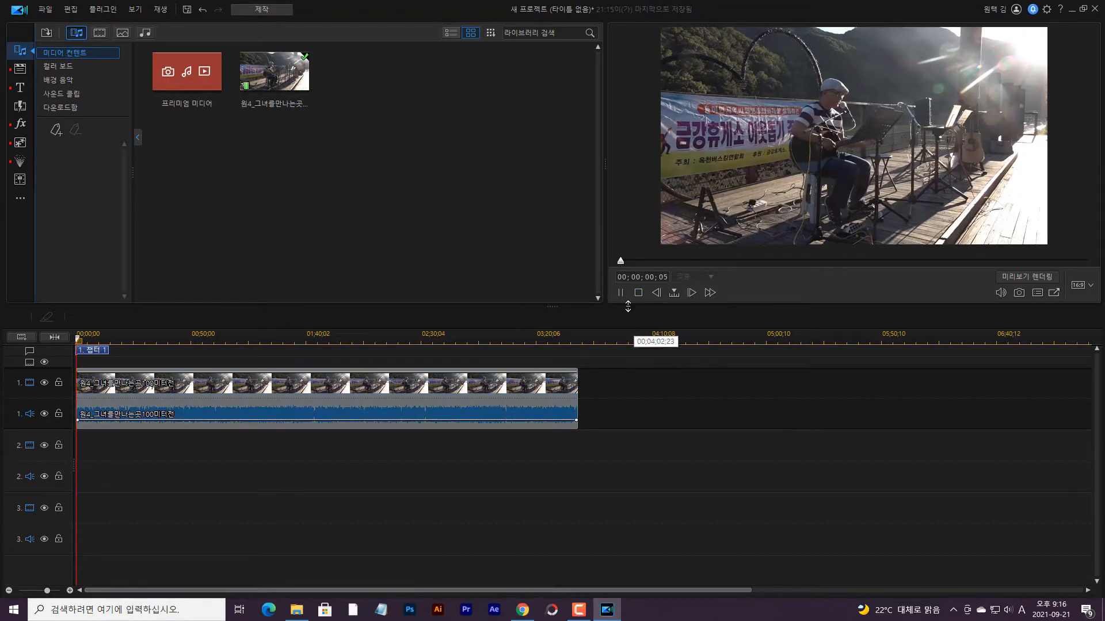
pyautogui.click(620, 293)
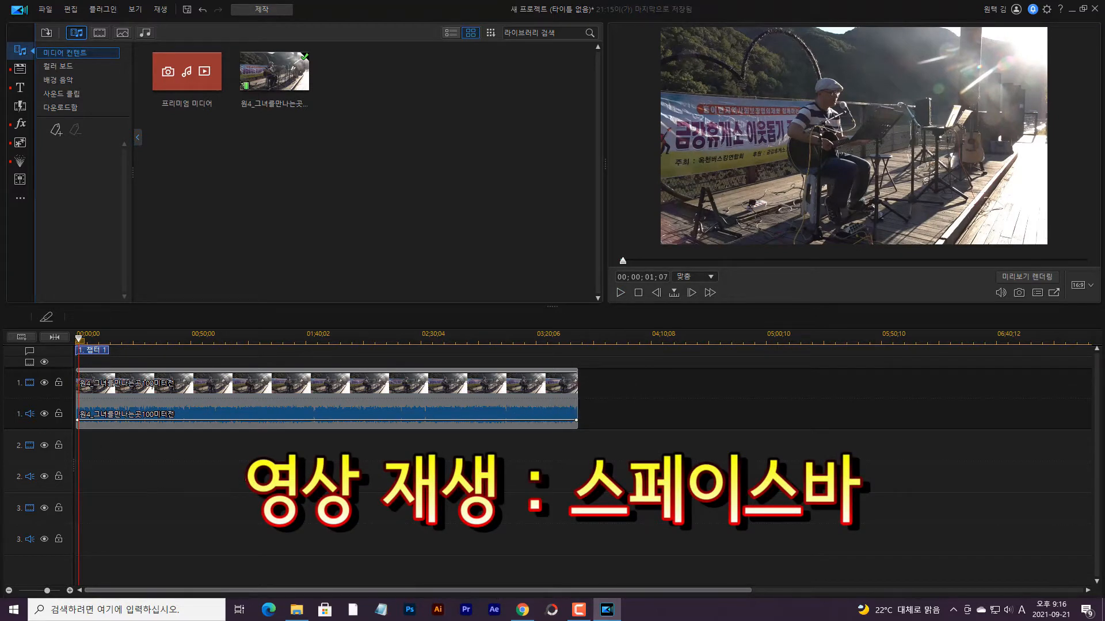
pyautogui.press('space')
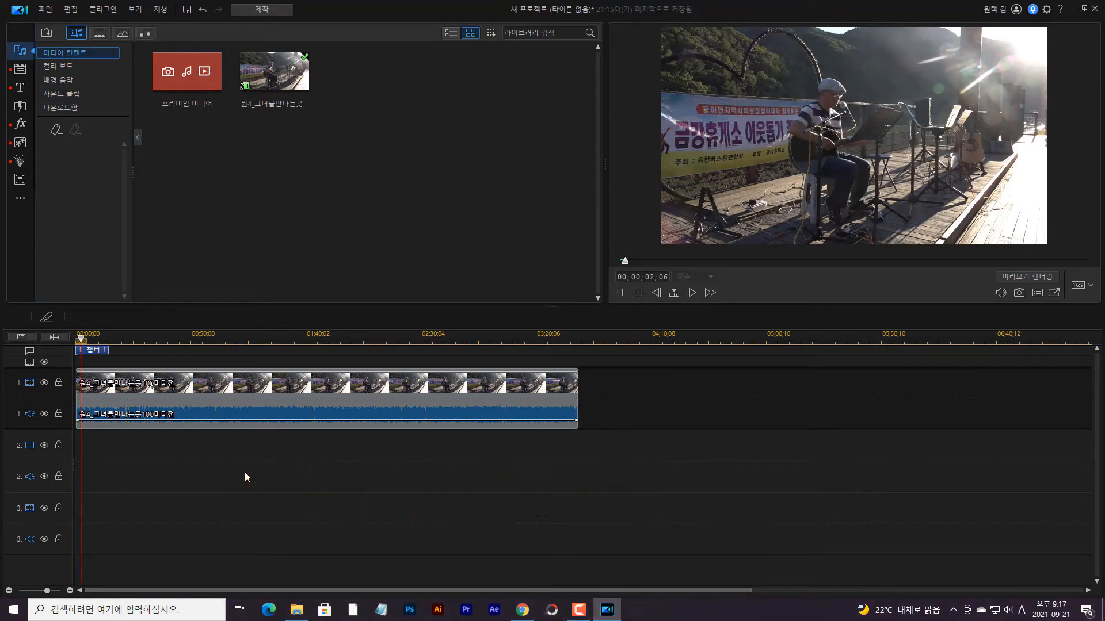
pyautogui.press('space')
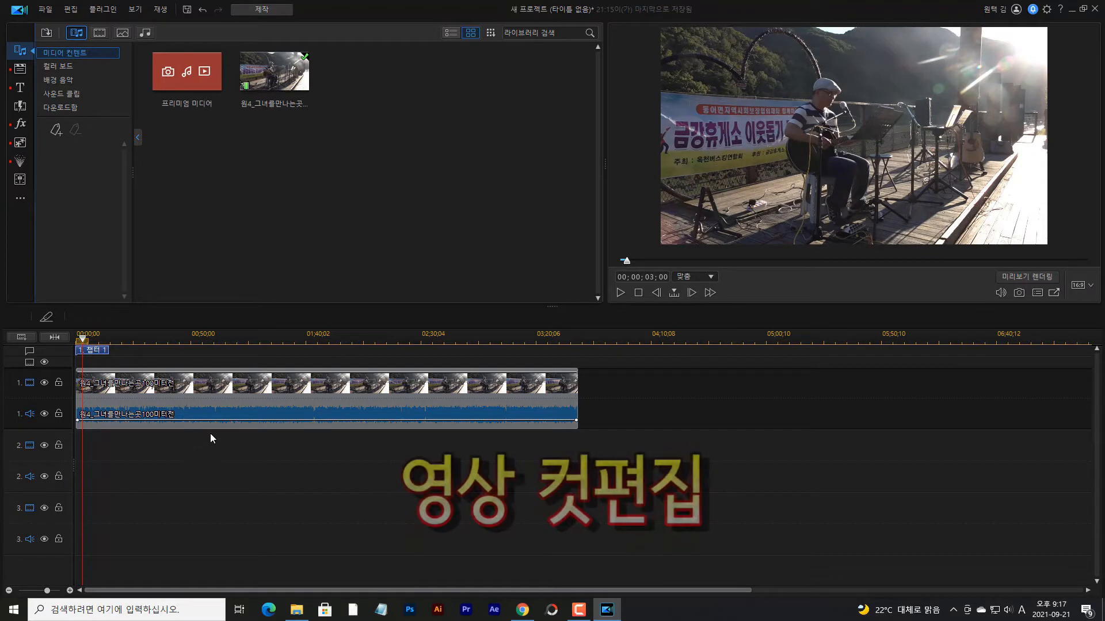
# Step: Split the track 1 clip at 00;01;33;25 and select its second part
pyautogui.moveTo(82, 339); pyautogui.dragTo(291, 341)
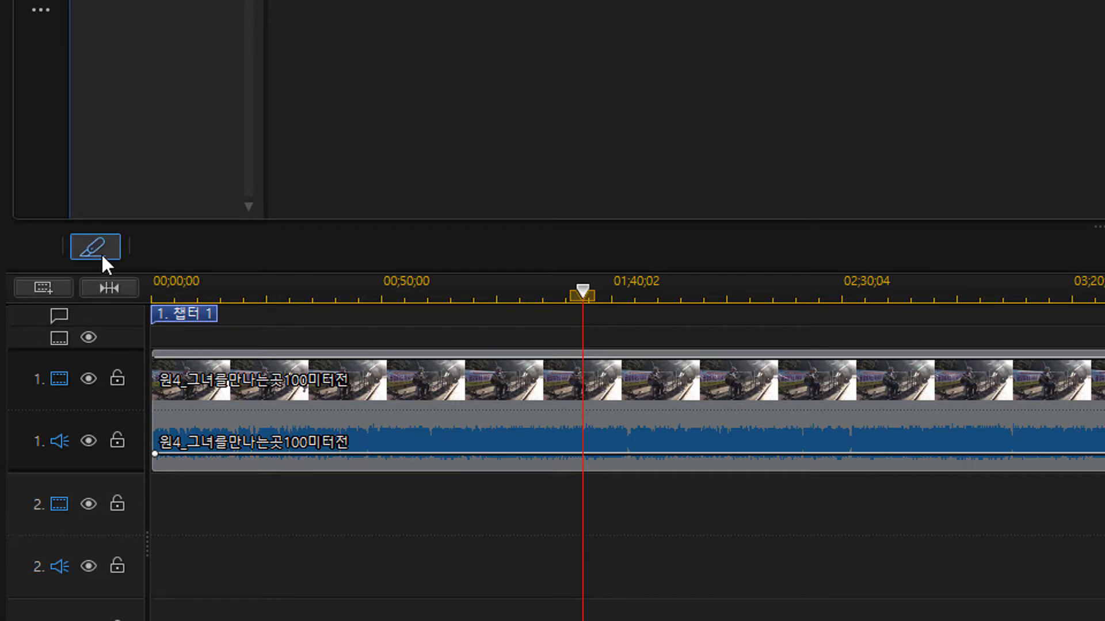
pyautogui.click(99, 248)
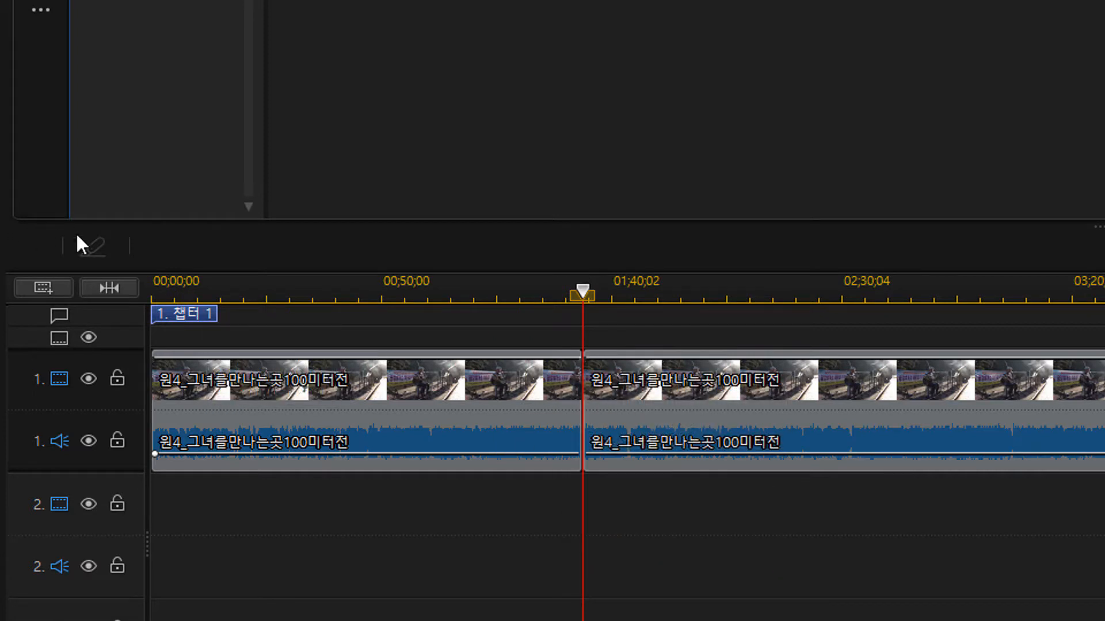
pyautogui.click(797, 276)
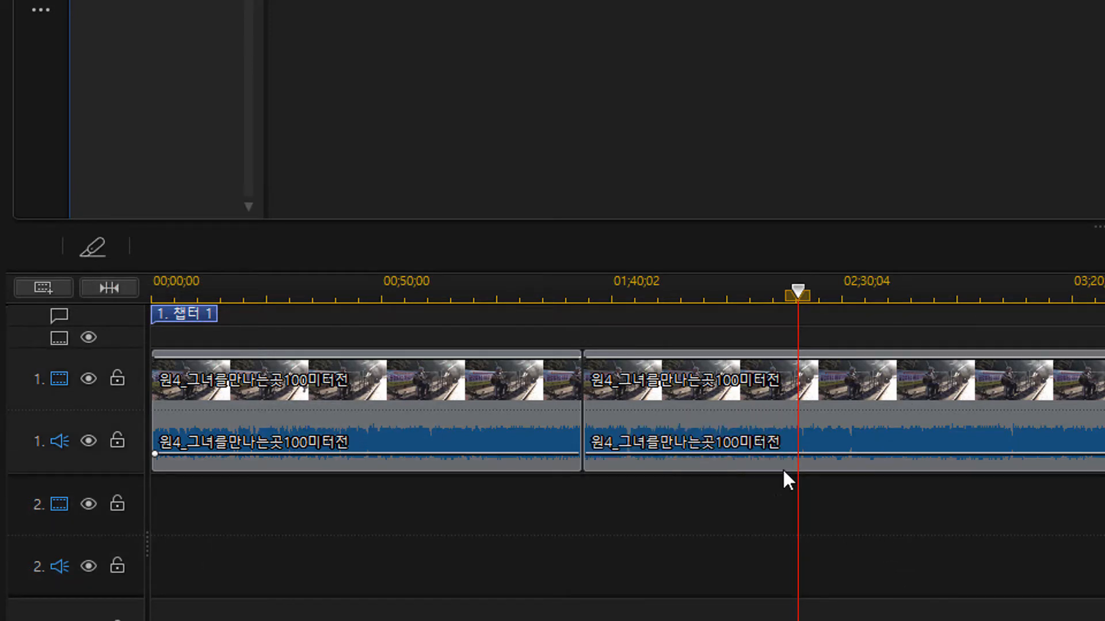
pyautogui.click(851, 394)
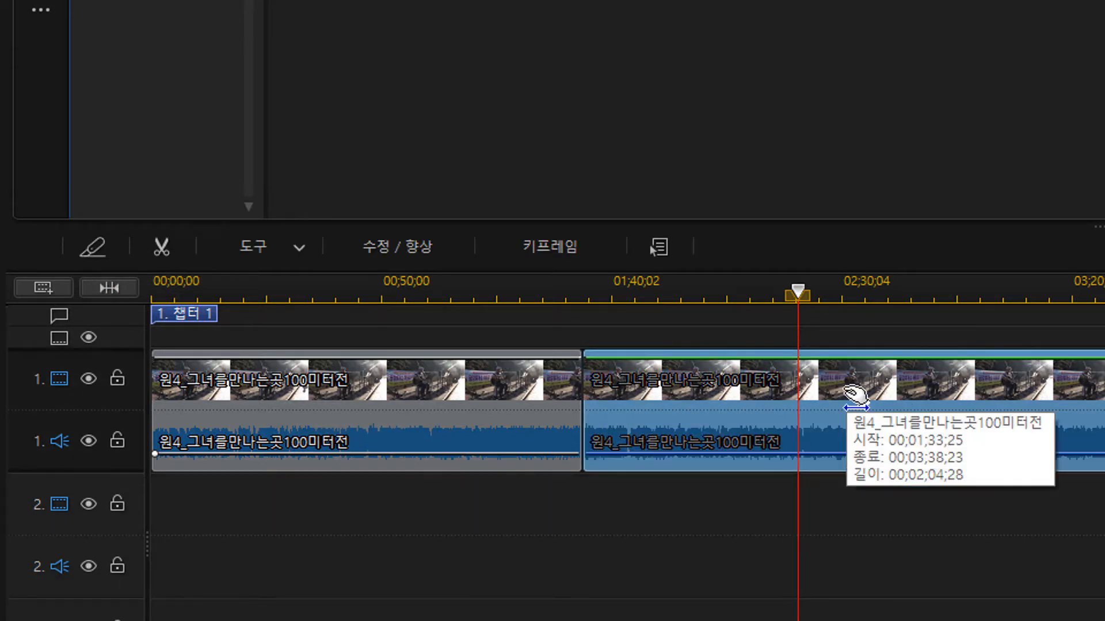
pyautogui.click(857, 532)
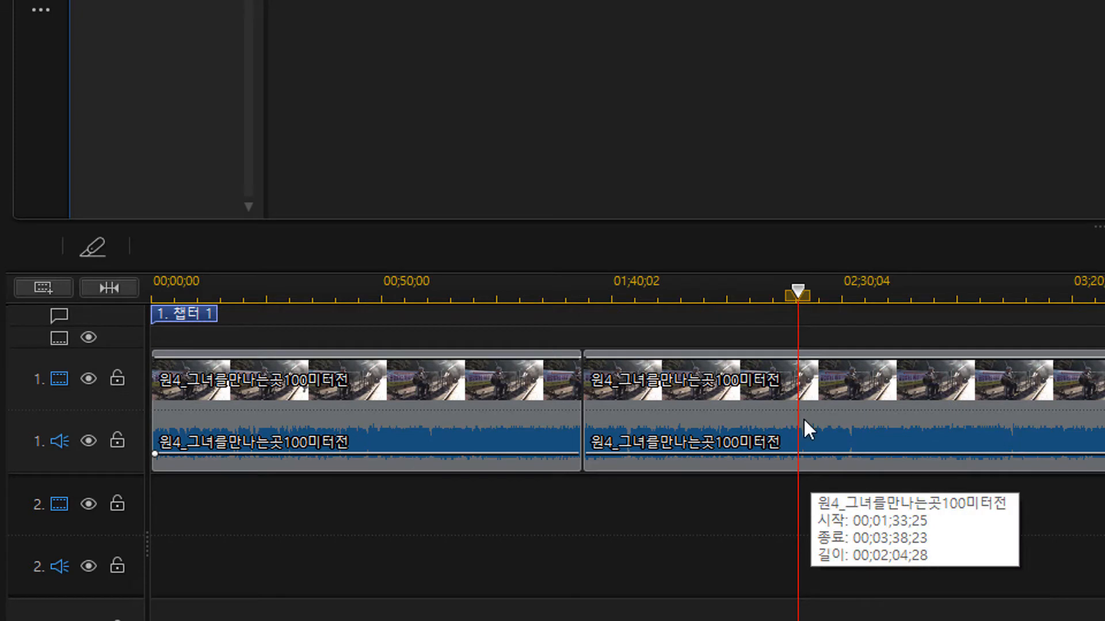
pyautogui.click(854, 408)
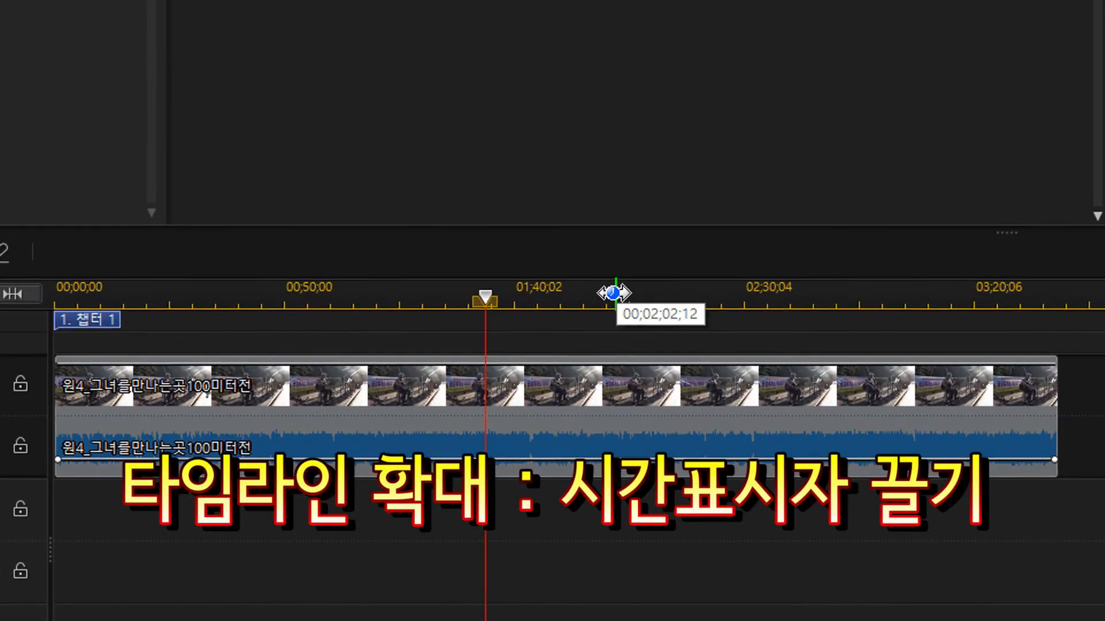
# Step: Try stretching and shrinking the timeline scale, return the playhead to the start, and leave the timeline enlarged
pyautogui.moveTo(615, 293); pyautogui.dragTo(1093, 293)
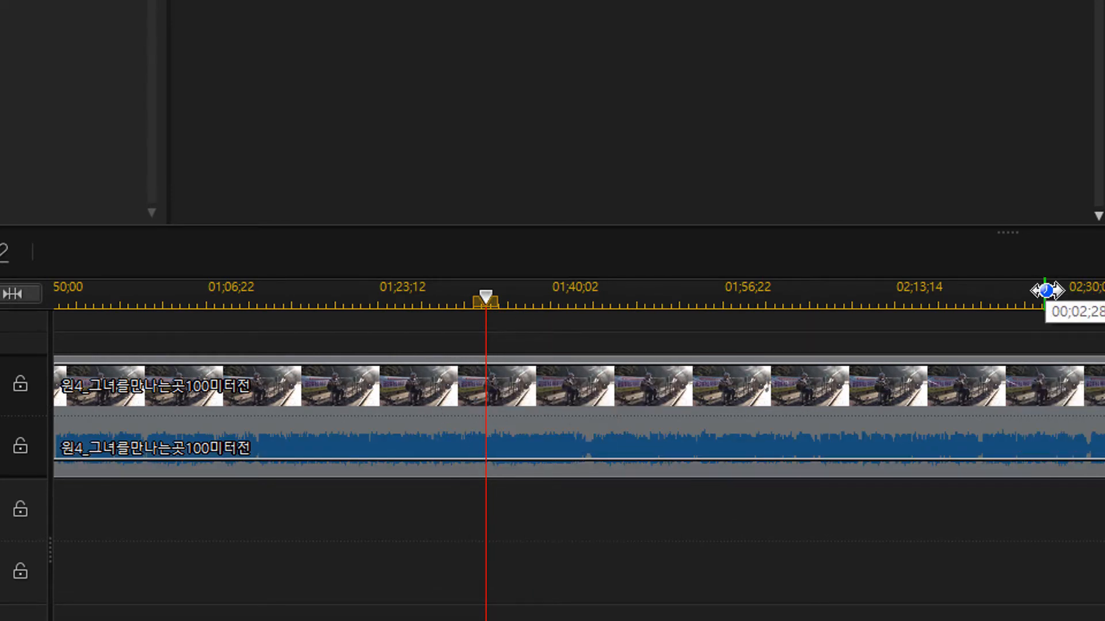
pyautogui.moveTo(1048, 300); pyautogui.dragTo(401, 306)
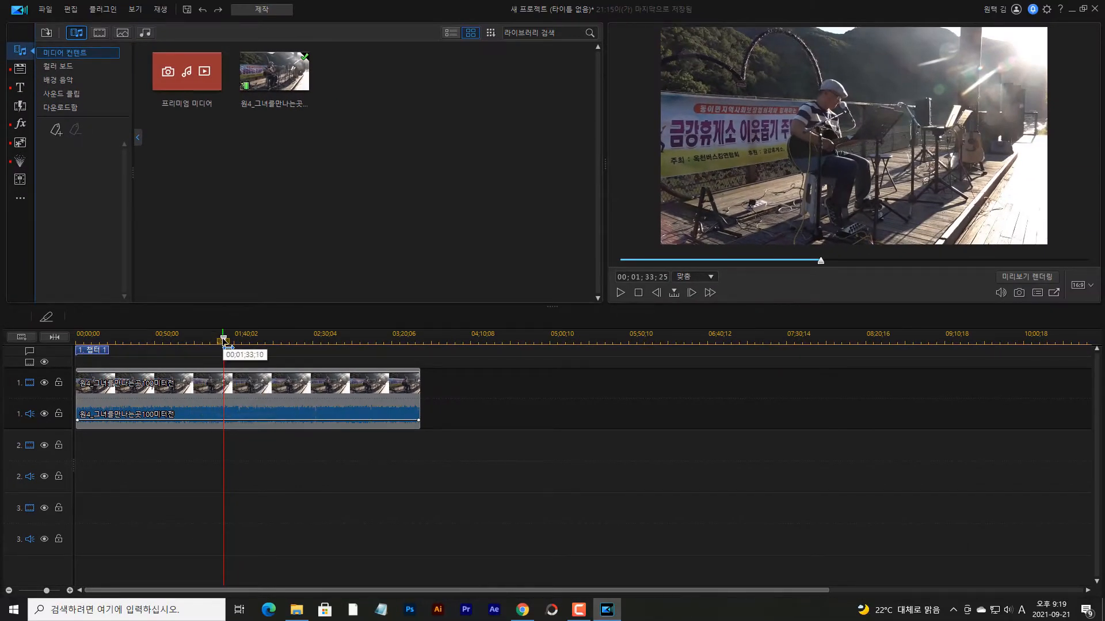
pyautogui.moveTo(224, 342); pyautogui.dragTo(11, 348)
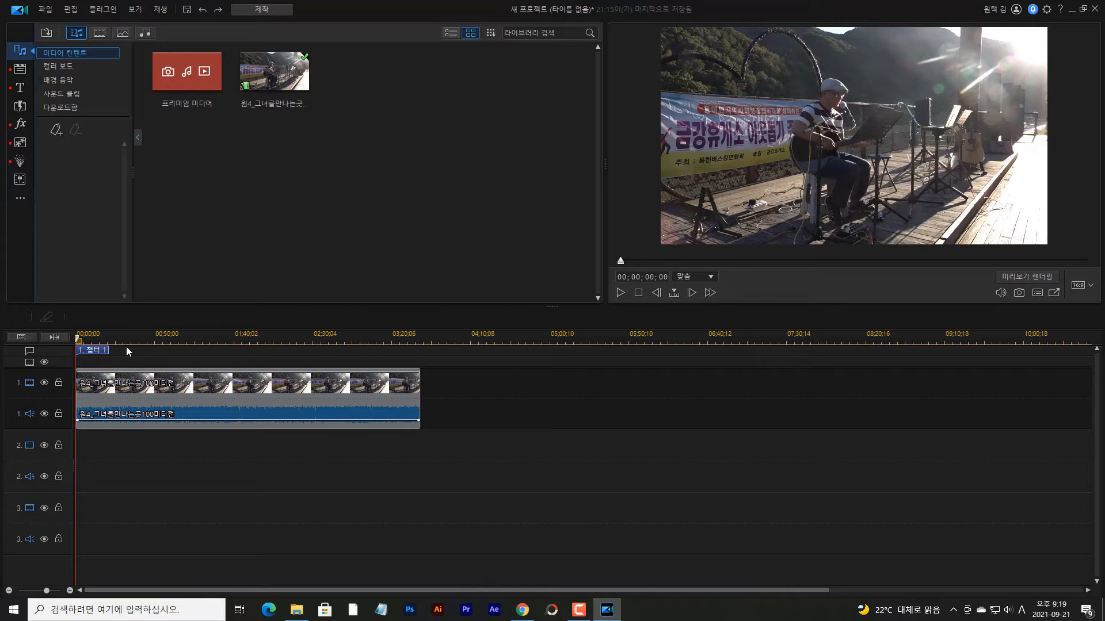
pyautogui.moveTo(120, 340)
pyautogui.mouseDown()
pyautogui.moveTo(257, 339)
pyautogui.moveTo(190, 338)
pyautogui.moveTo(213, 338)
pyautogui.mouseUp()
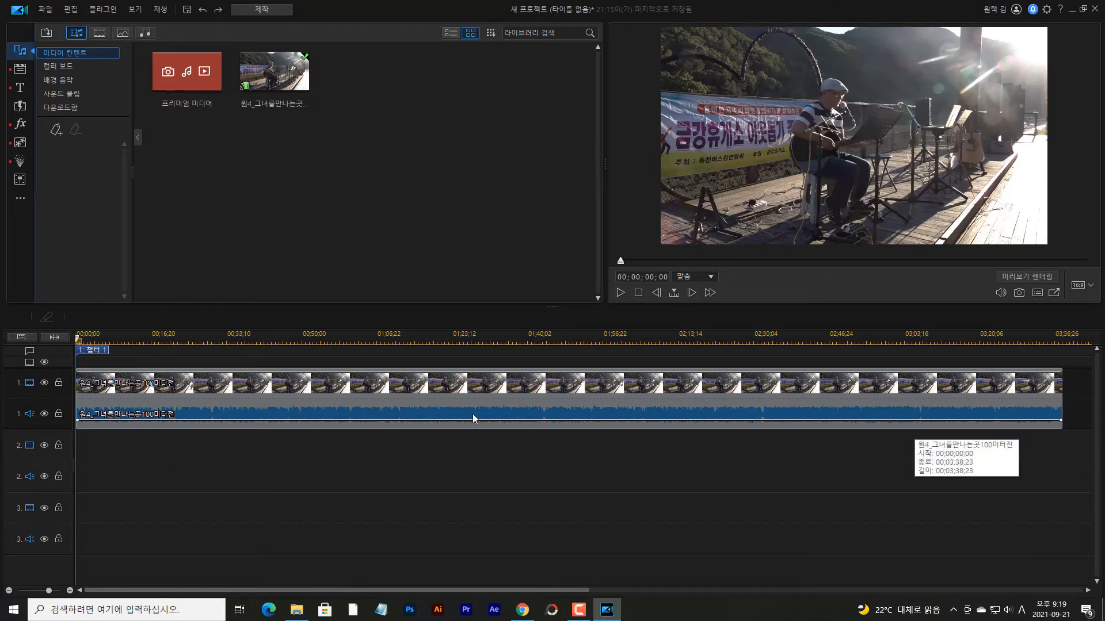
pyautogui.moveTo(240, 339); pyautogui.dragTo(348, 340)
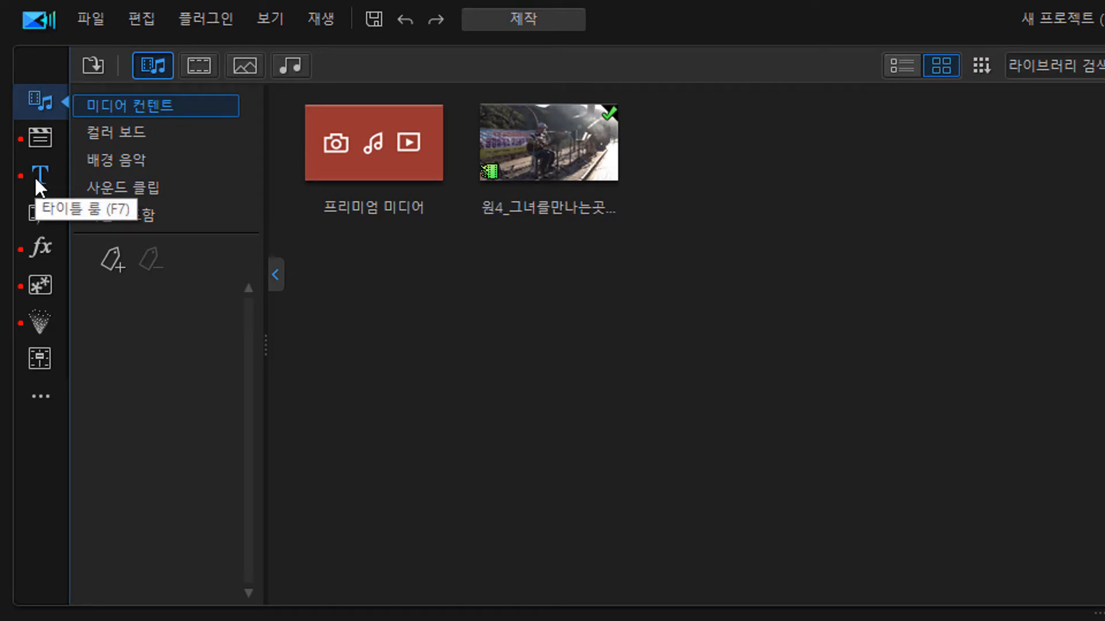
# Step: Open the title room and show all of its title content
pyautogui.click(36, 180)
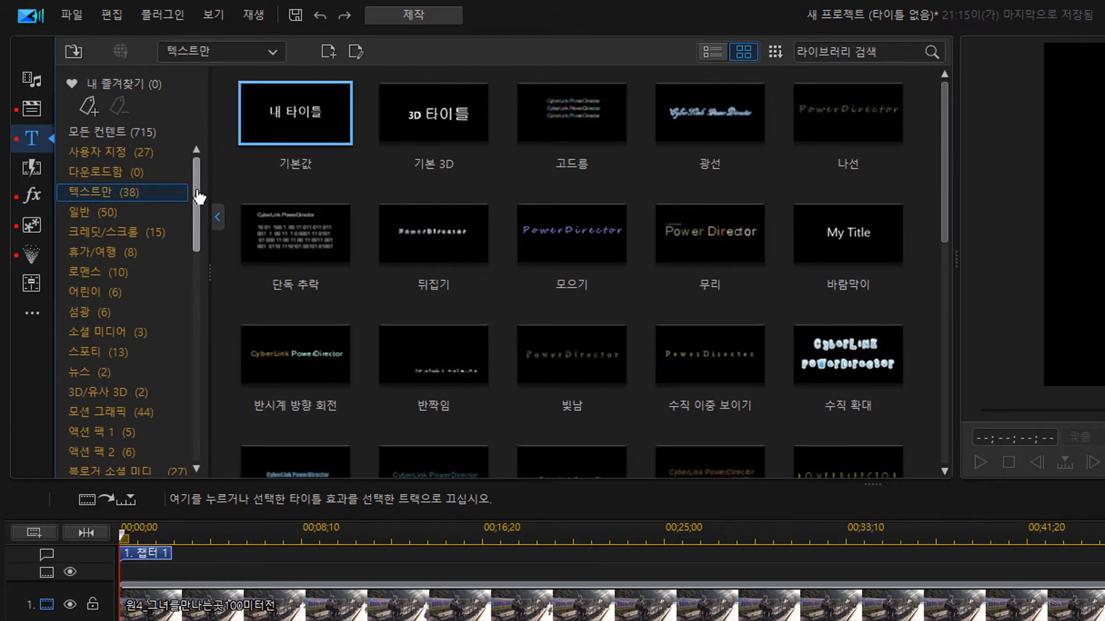
pyautogui.click(99, 133)
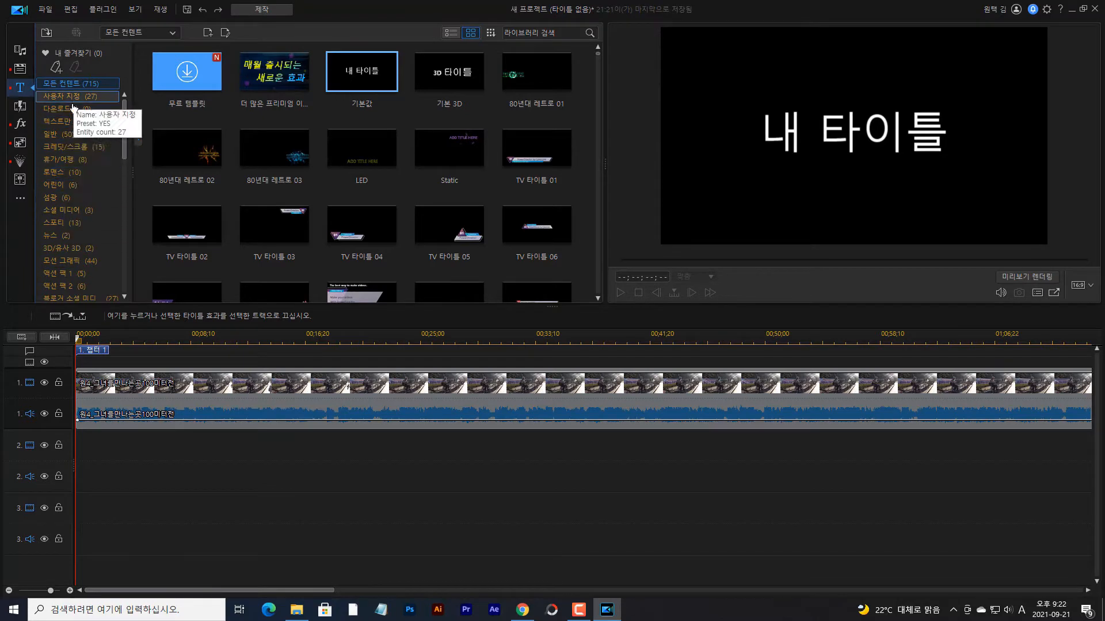
# Step: Leave the editor for the desktop, open CyberLink Application Manager and reposition its window
pyautogui.click(1071, 9)
pyautogui.click(102, 265)
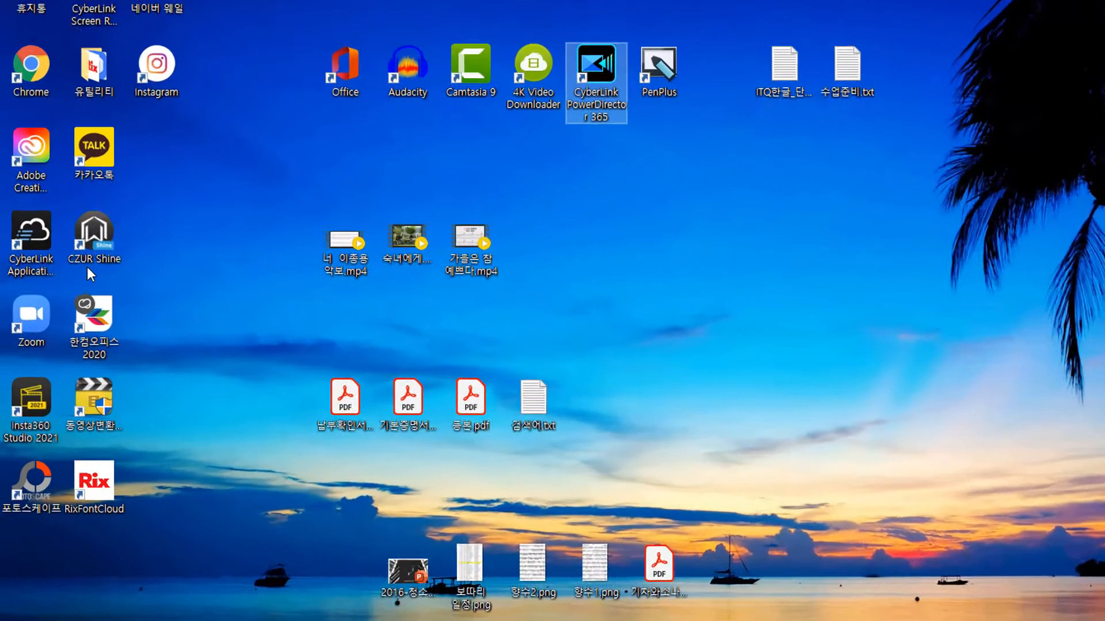
pyautogui.click(30, 198)
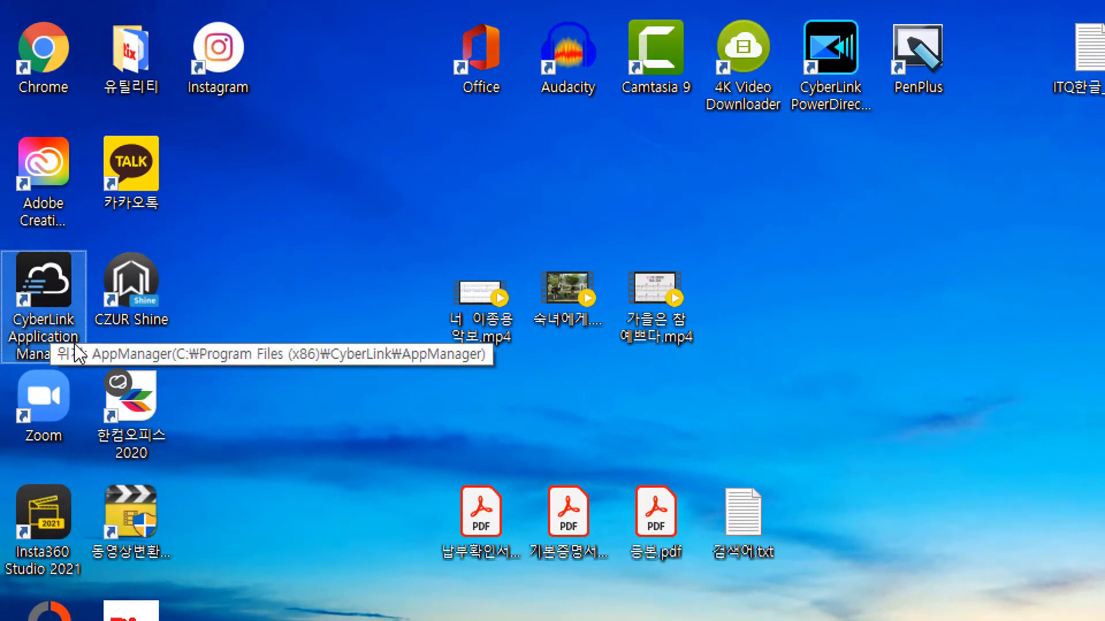
pyautogui.doubleClick(46, 275)
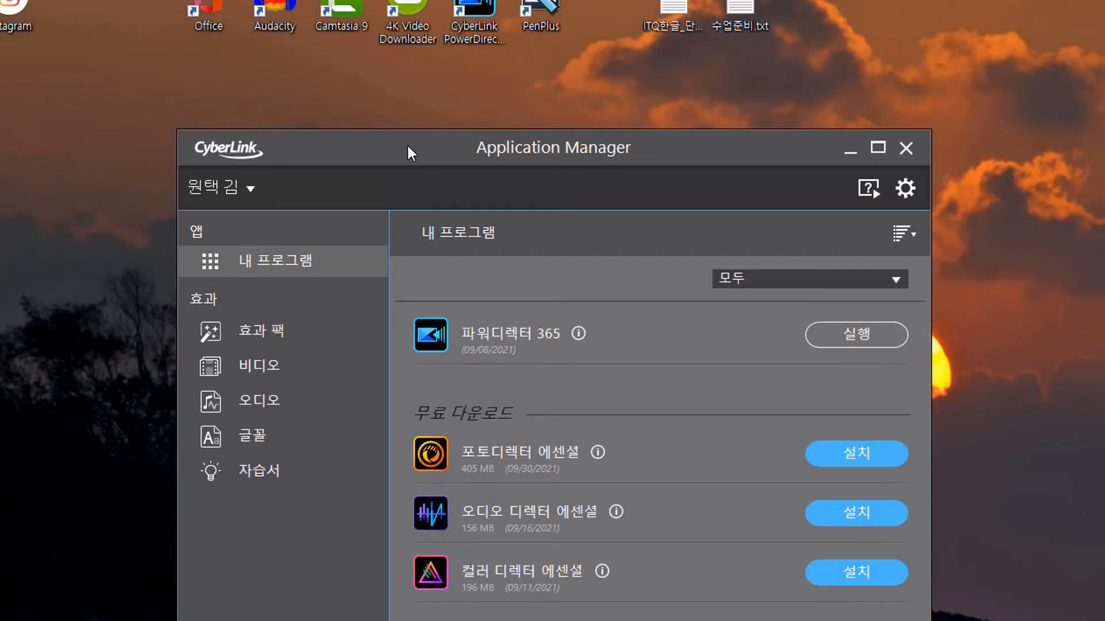
pyautogui.moveTo(406, 143); pyautogui.dragTo(354, 57)
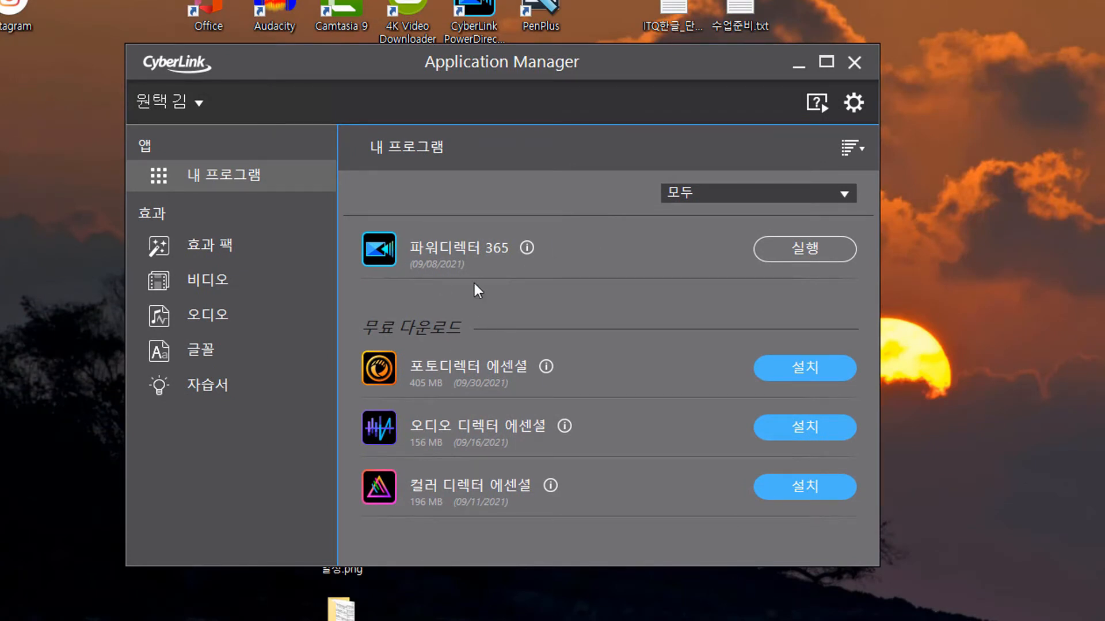
# Step: Look through the list of effect packs (효과 팩) in Application Manager
pyautogui.click(202, 244)
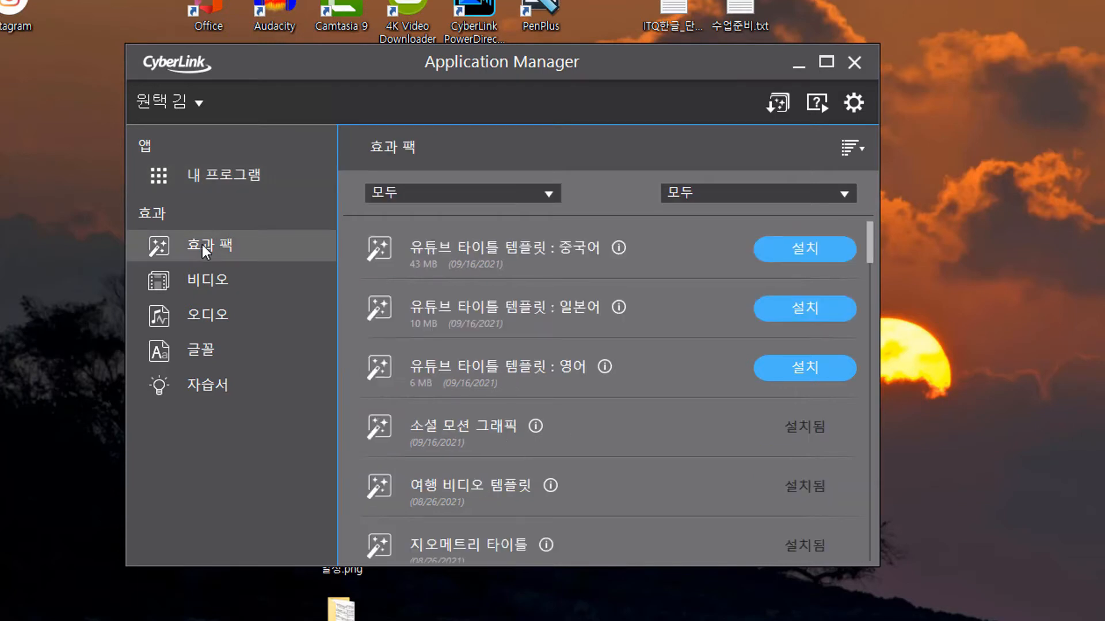
pyautogui.scroll(-3, 558, 375)
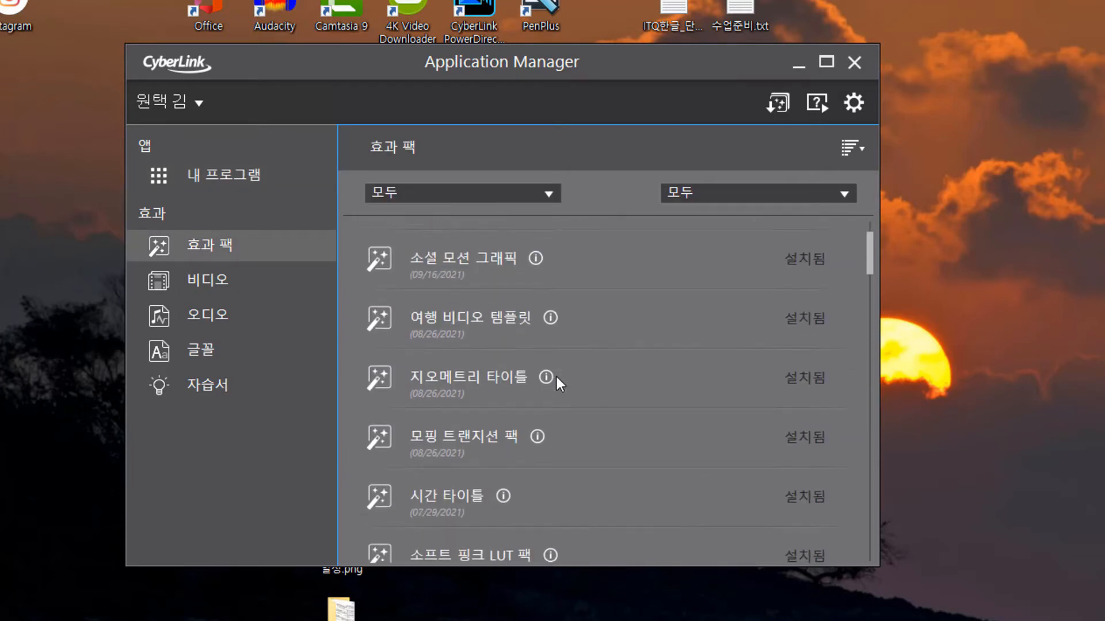
pyautogui.scroll(-15, 505, 346)
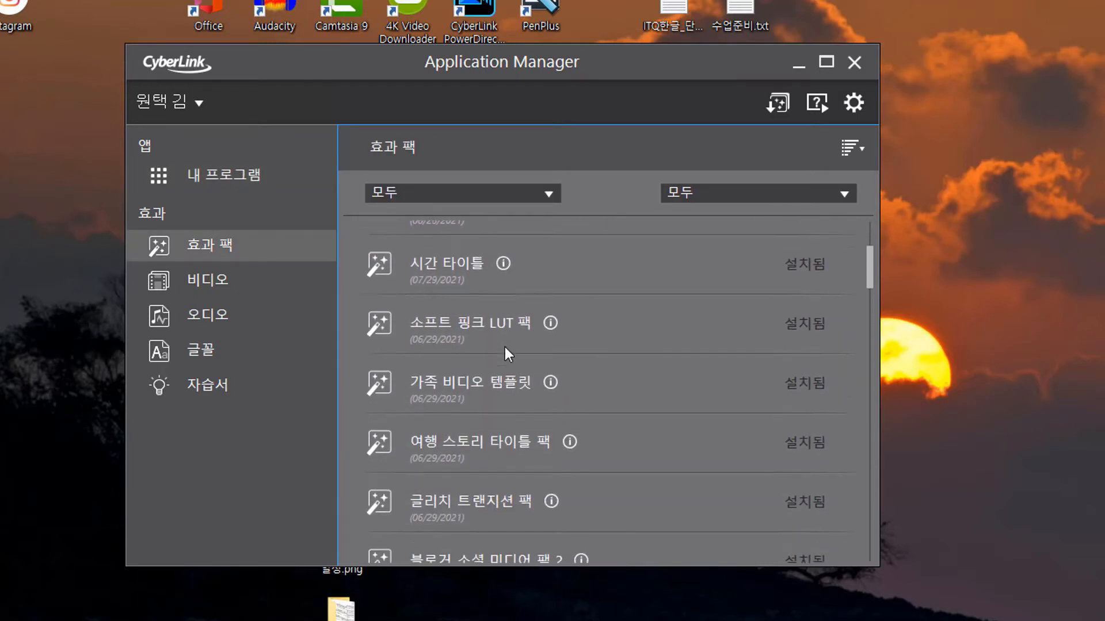
pyautogui.scroll(-12, 502, 348)
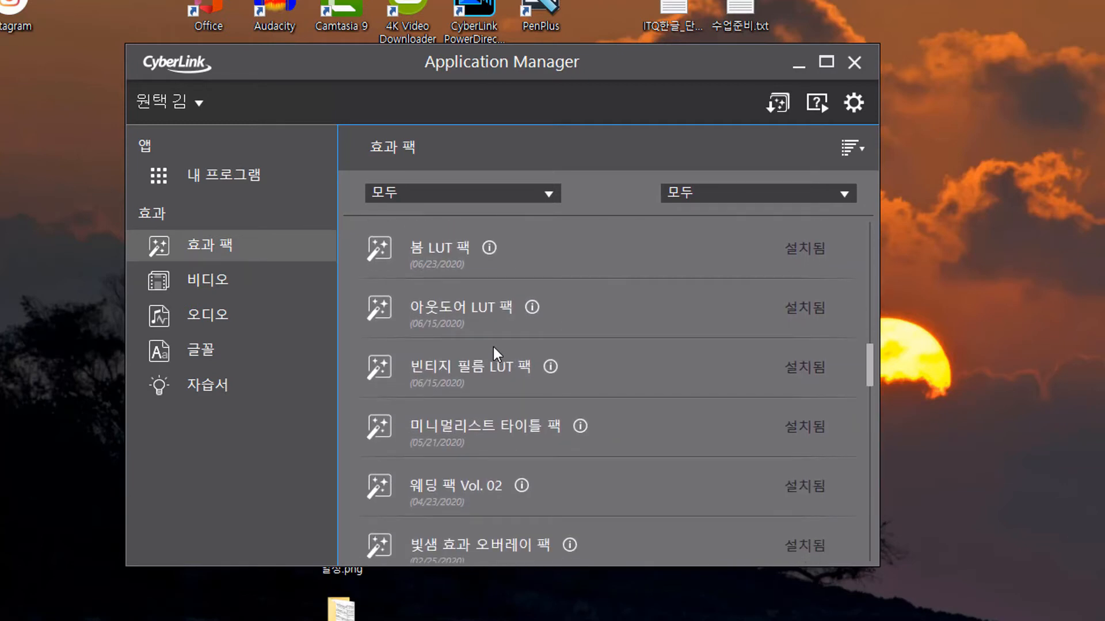
pyautogui.scroll(-4, 514, 362)
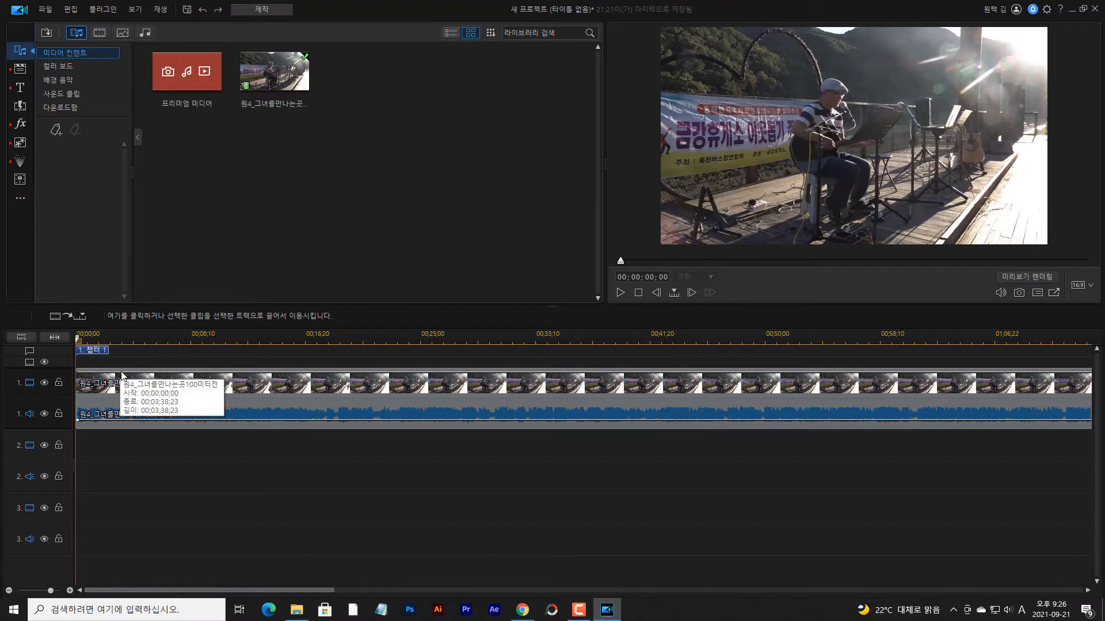
# Step: Switch to PowerDirector's title room and view the 로맨스 titles, returning to all content
pyautogui.click(20, 89)
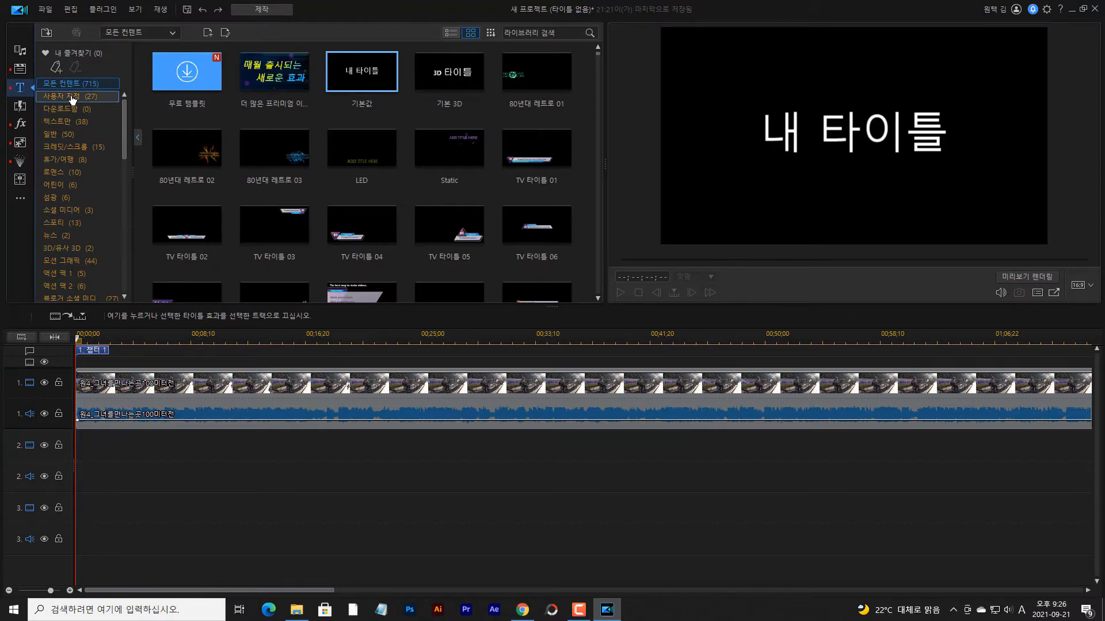
pyautogui.click(60, 175)
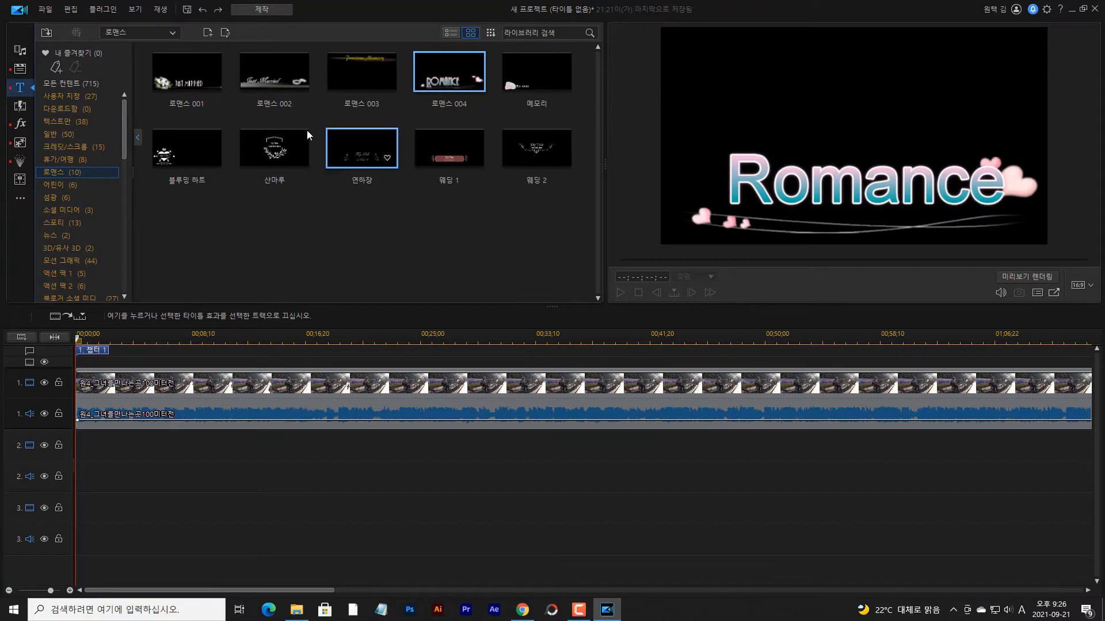
pyautogui.click(60, 88)
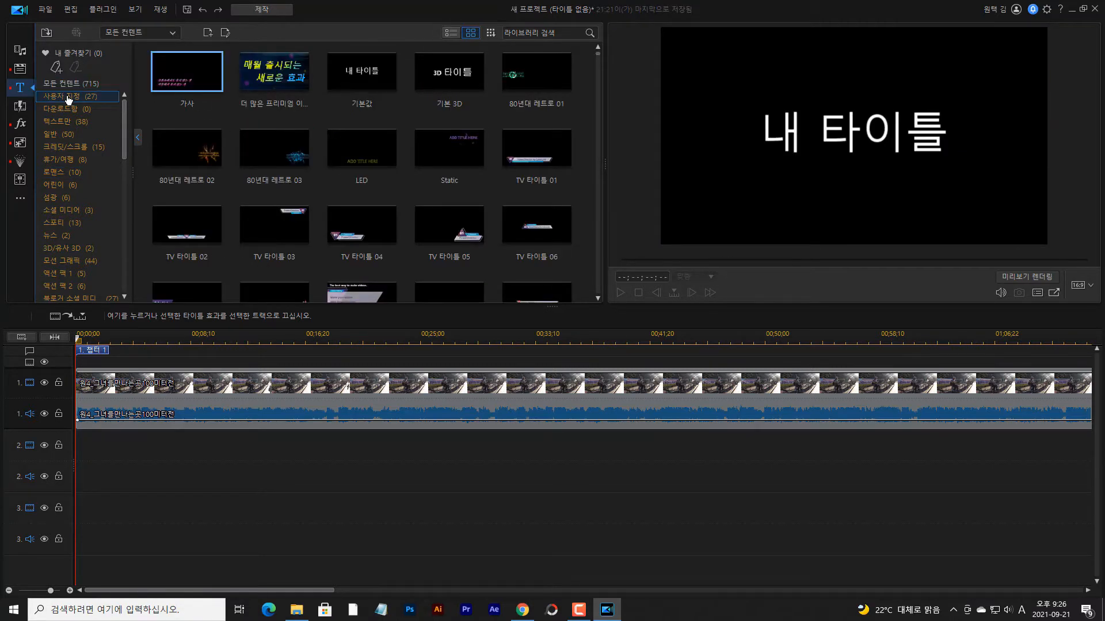
# Step: Preview the 가사2 and 가사3(팝업2) titles in the 사용자 지정 category and look through its other templates
pyautogui.click(68, 99)
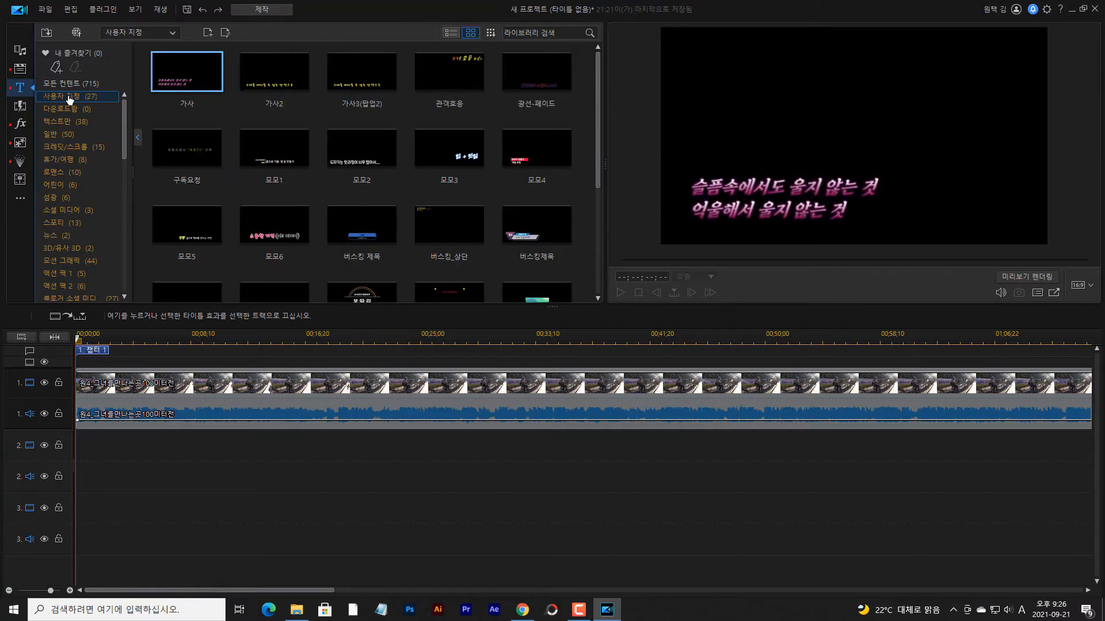
pyautogui.click(277, 85)
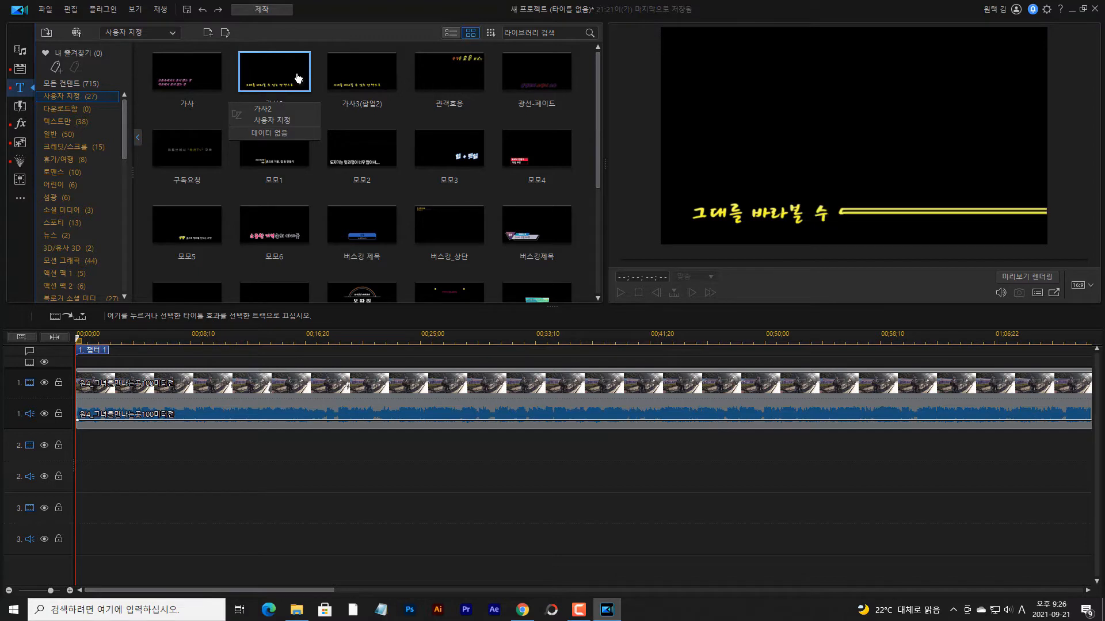
pyautogui.click(362, 72)
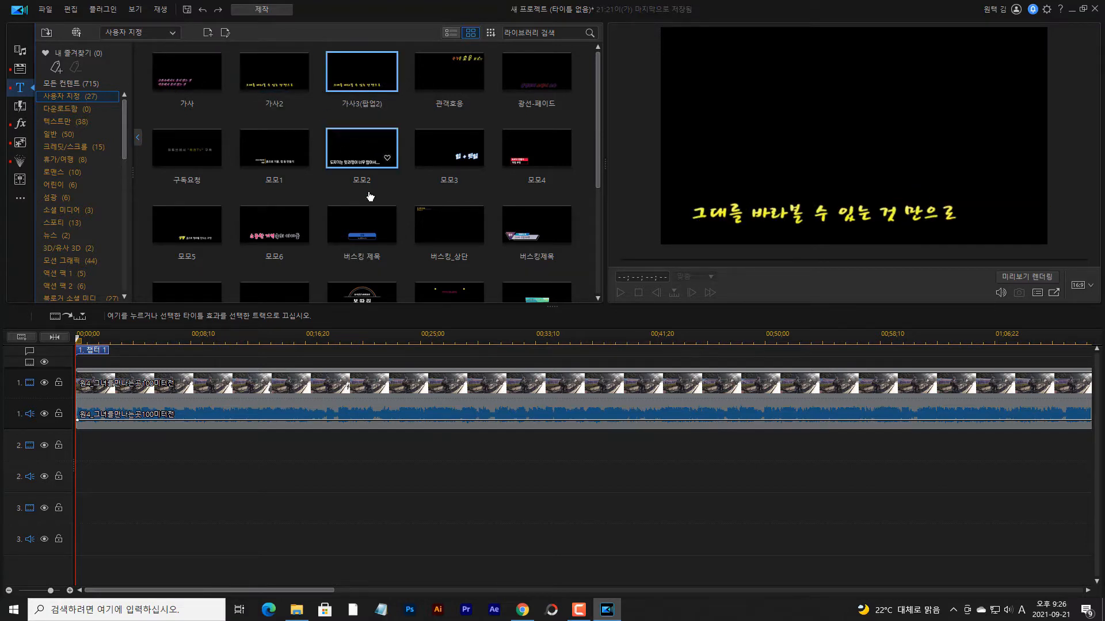
pyautogui.moveTo(595, 133); pyautogui.dragTo(596, 238)
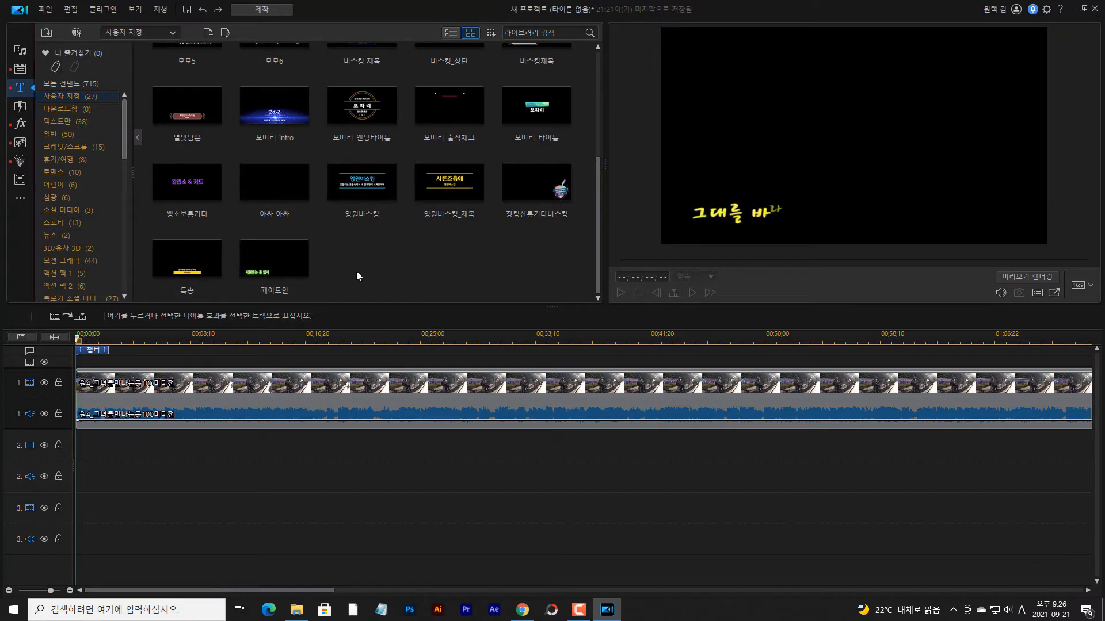
pyautogui.moveTo(595, 243); pyautogui.dragTo(588, 179)
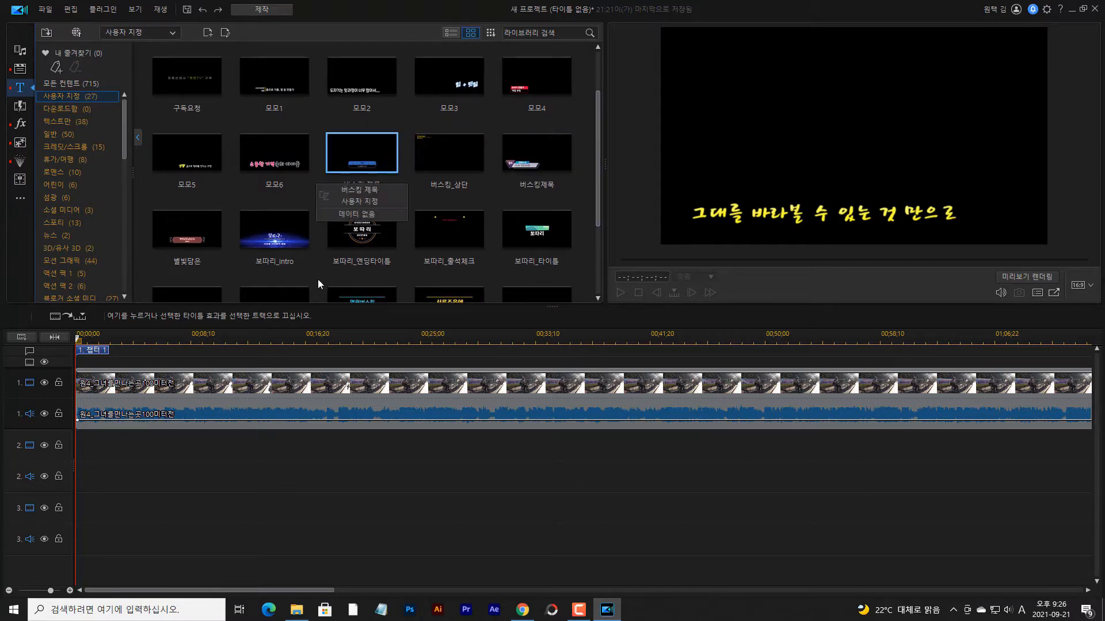
# Step: Place the 버스킹 제목 title at the start of track 2 and play the timeline over it with the volume lowered
pyautogui.moveTo(78, 458); pyautogui.dragTo(82, 455)
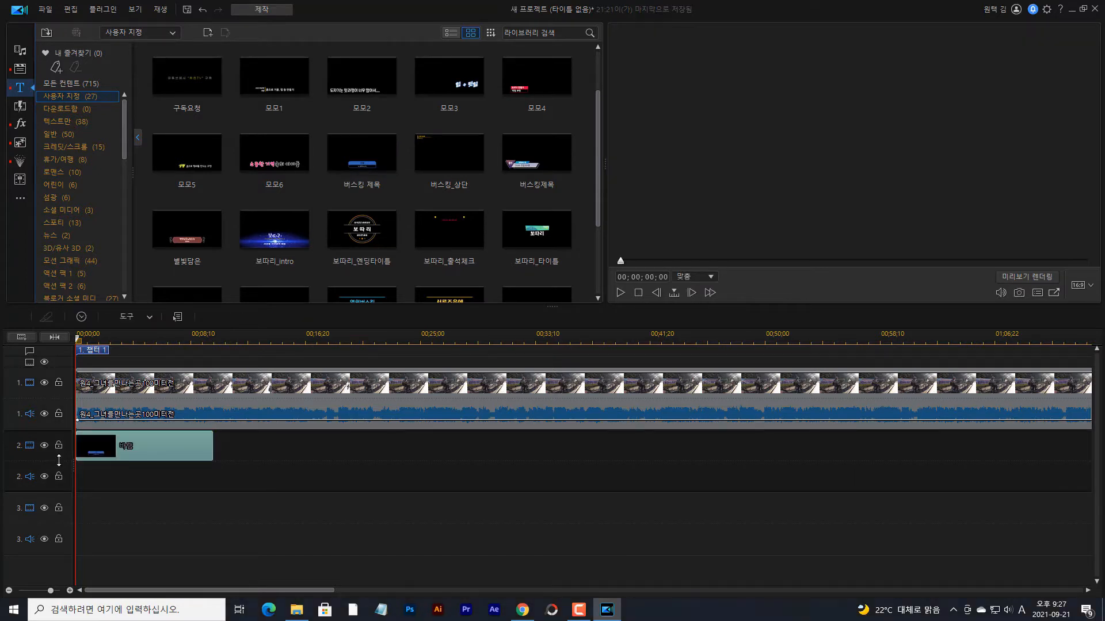
pyautogui.click(316, 482)
pyautogui.press('space')
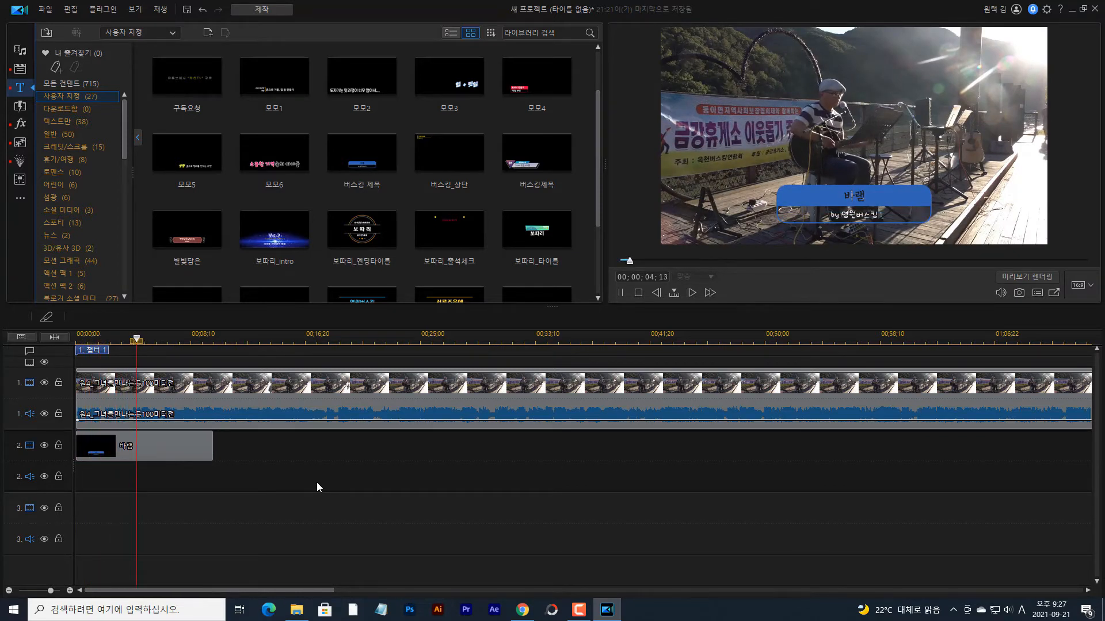
pyautogui.press('XF86AudioLowerVolume')
pyautogui.press('XF86AudioLowerVolume')
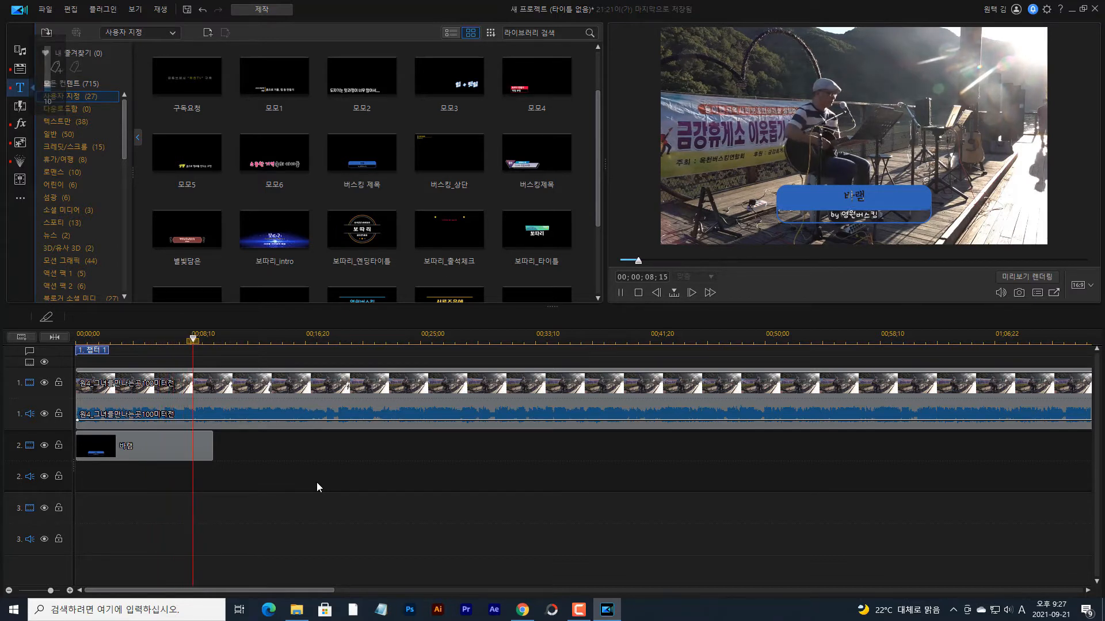
pyautogui.press('space')
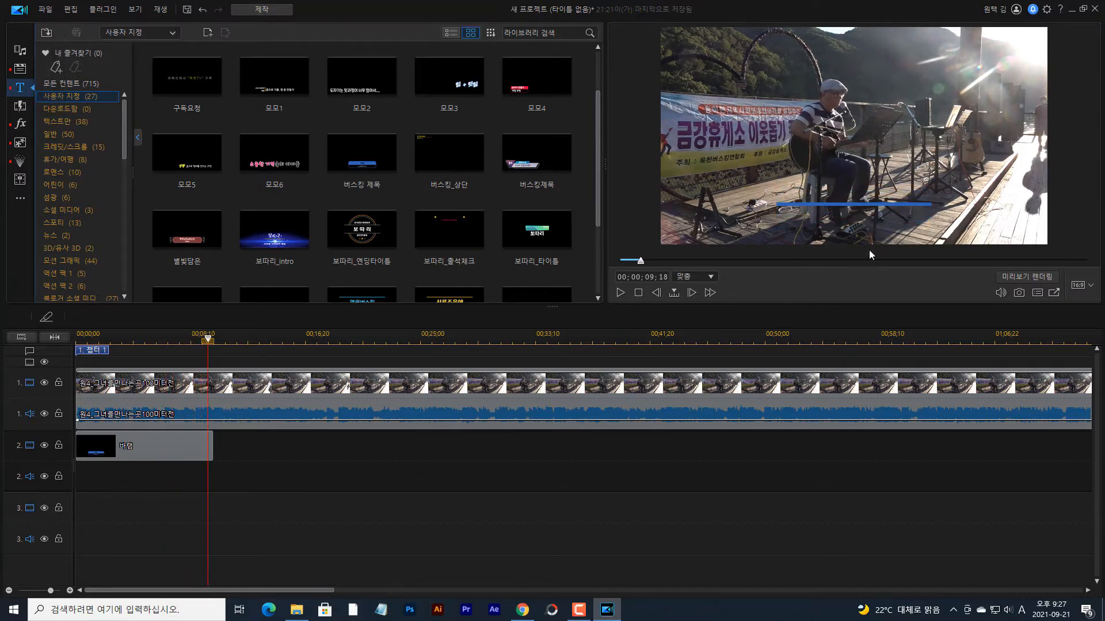
# Step: Move the playhead to 00;00;04;13, open the track 2 title for editing and set its text to "그녀를 만나는 곳 100미터 전"
pyautogui.moveTo(208, 341); pyautogui.dragTo(137, 345)
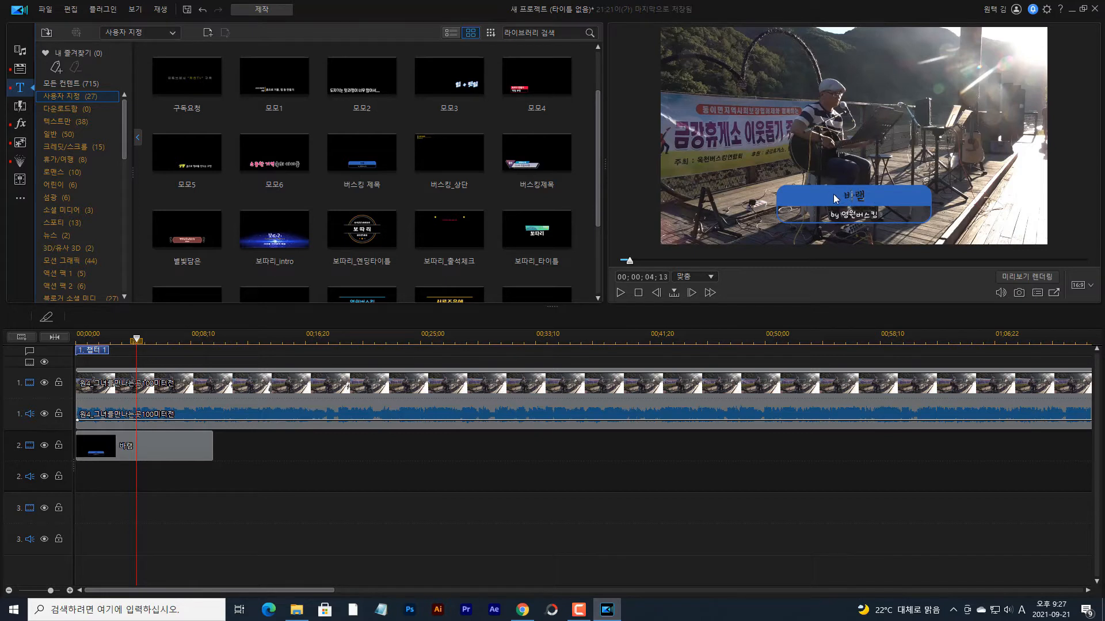
pyautogui.click(152, 444)
pyautogui.doubleClick(152, 445)
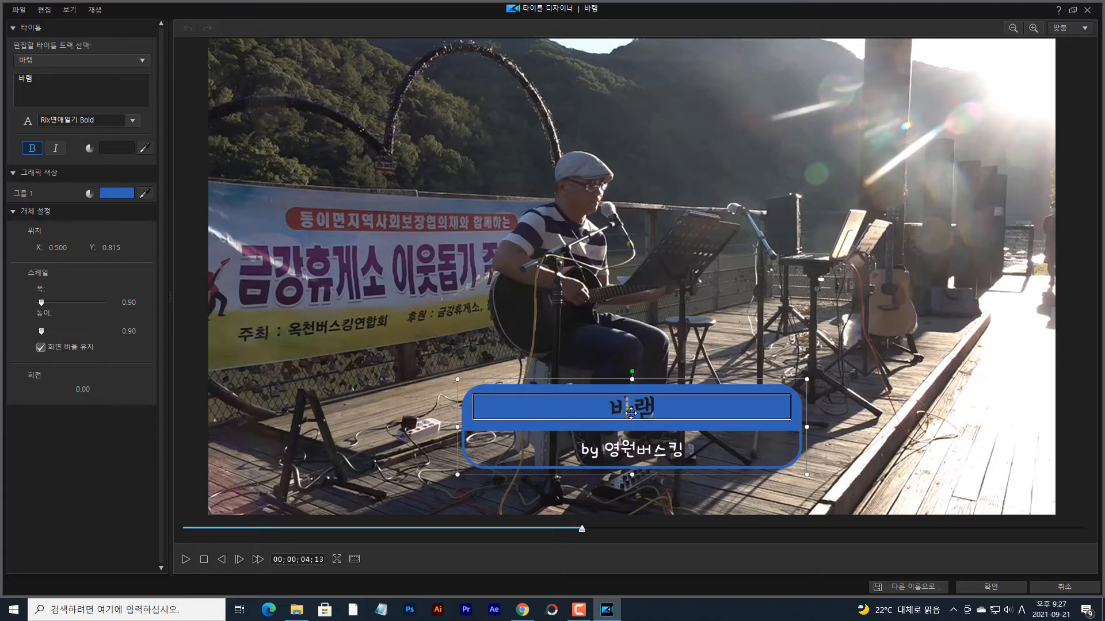
pyautogui.moveTo(38, 79); pyautogui.dragTo(1, 79)
pyautogui.write('그녀를 만나는 곳 100미터 전')
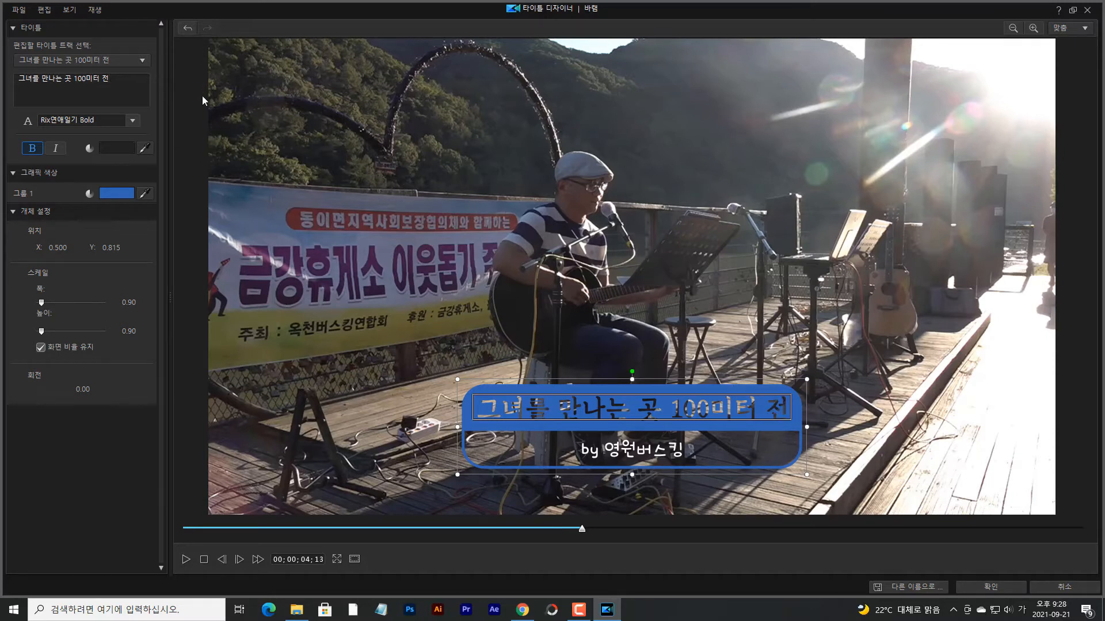
pyautogui.click(126, 82)
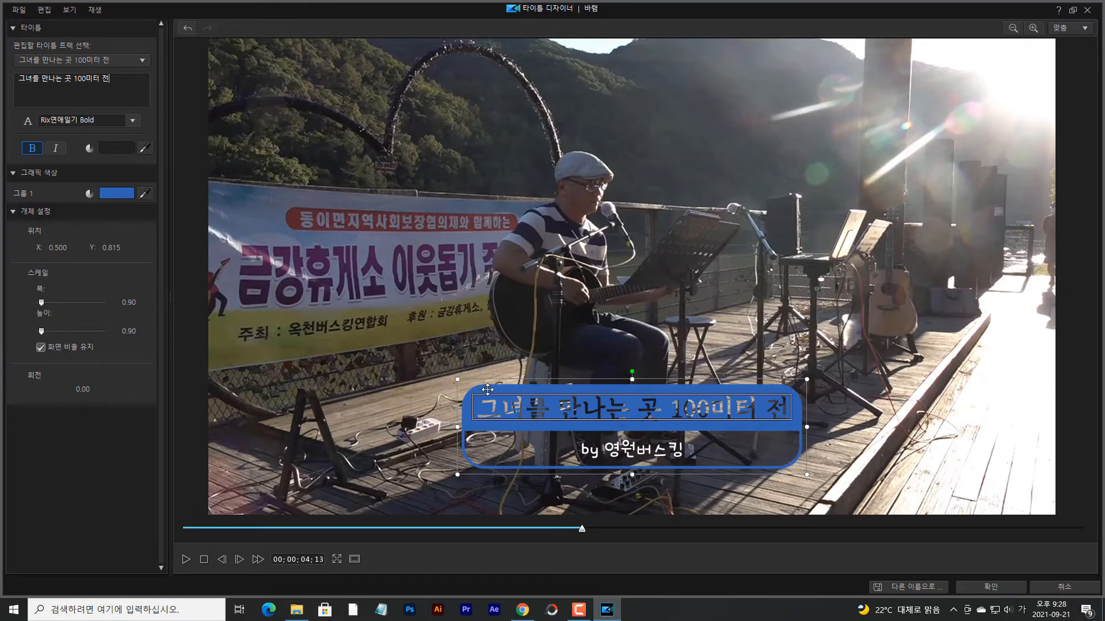
# Step: Try several graphic colours for the title's 그룹 1, settle on bright green 80FF00 and apply the title edits
pyautogui.click(117, 192)
pyautogui.moveTo(557, 209); pyautogui.dragTo(316, 153)
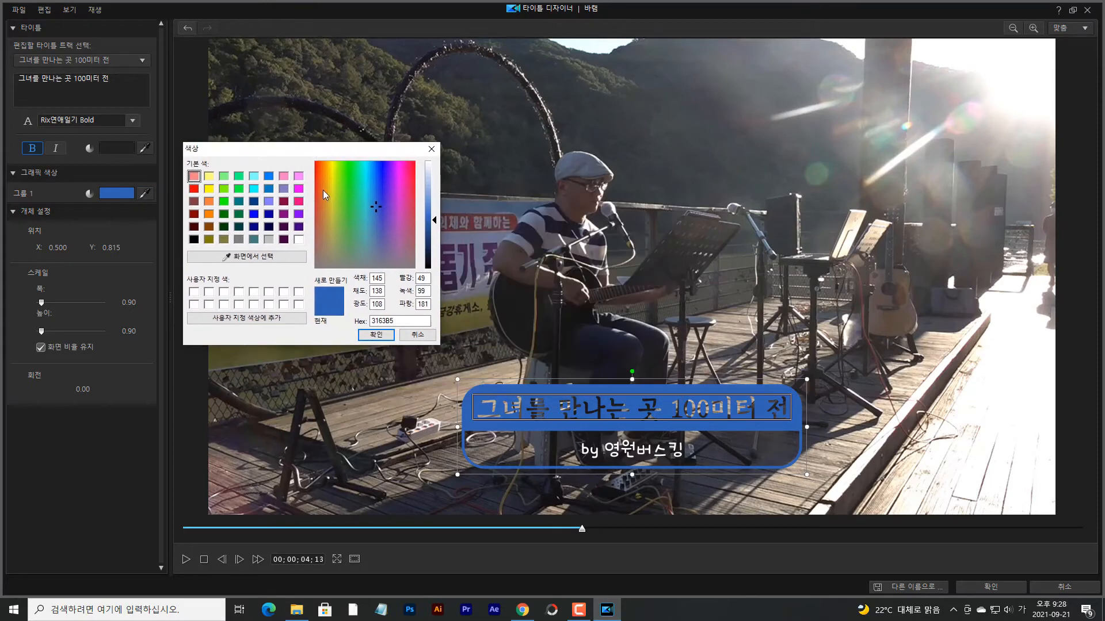
pyautogui.click(211, 191)
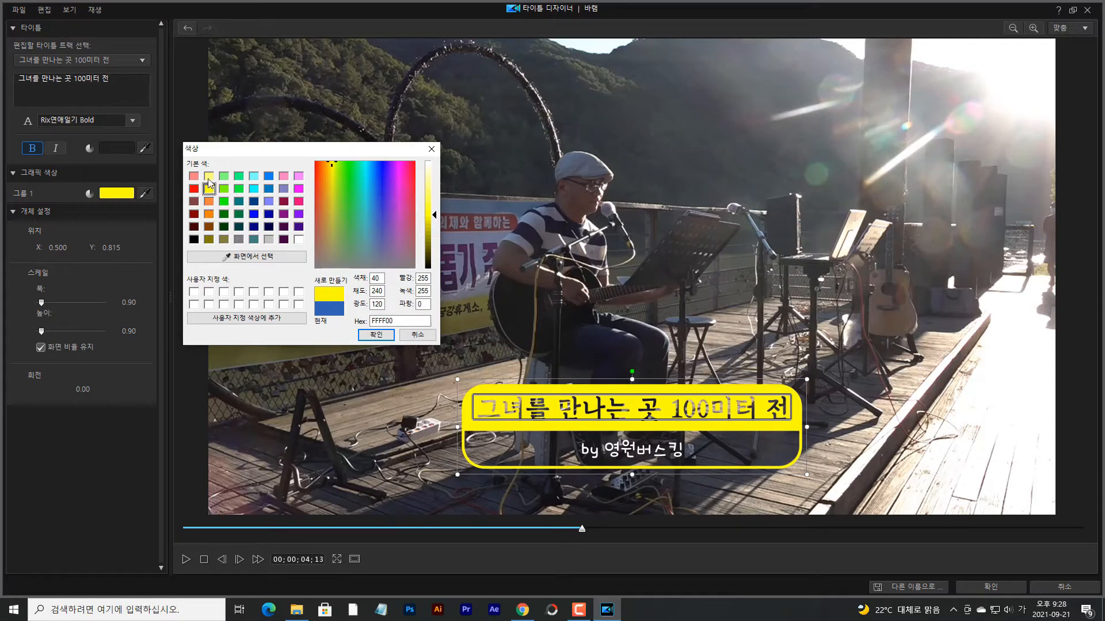
pyautogui.click(193, 176)
pyautogui.click(209, 177)
pyautogui.click(223, 189)
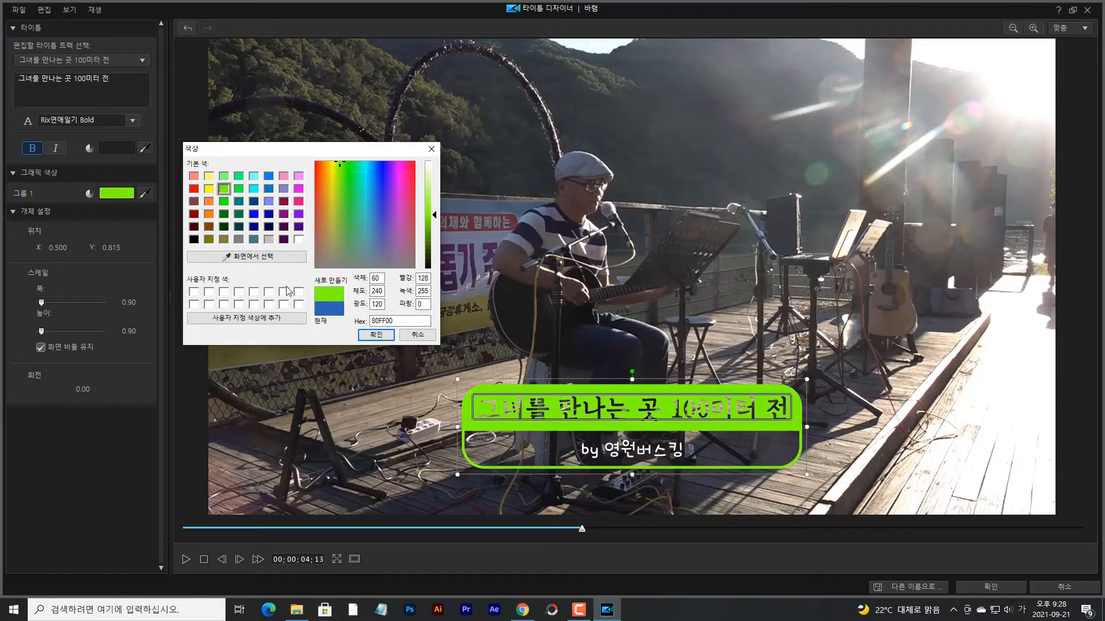
pyautogui.click(377, 336)
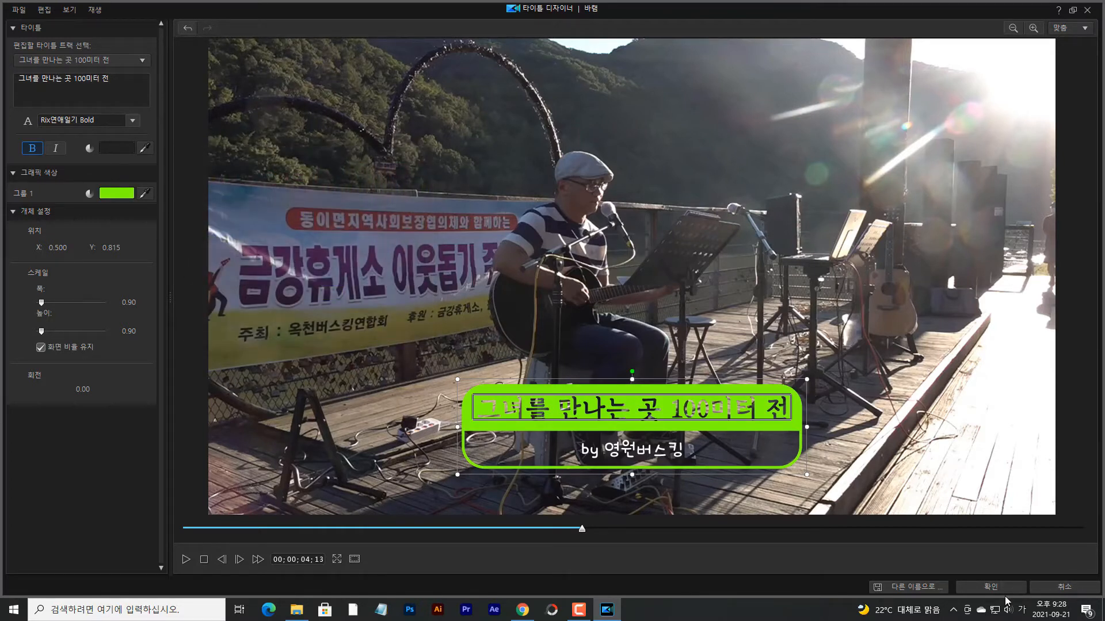
pyautogui.click(991, 587)
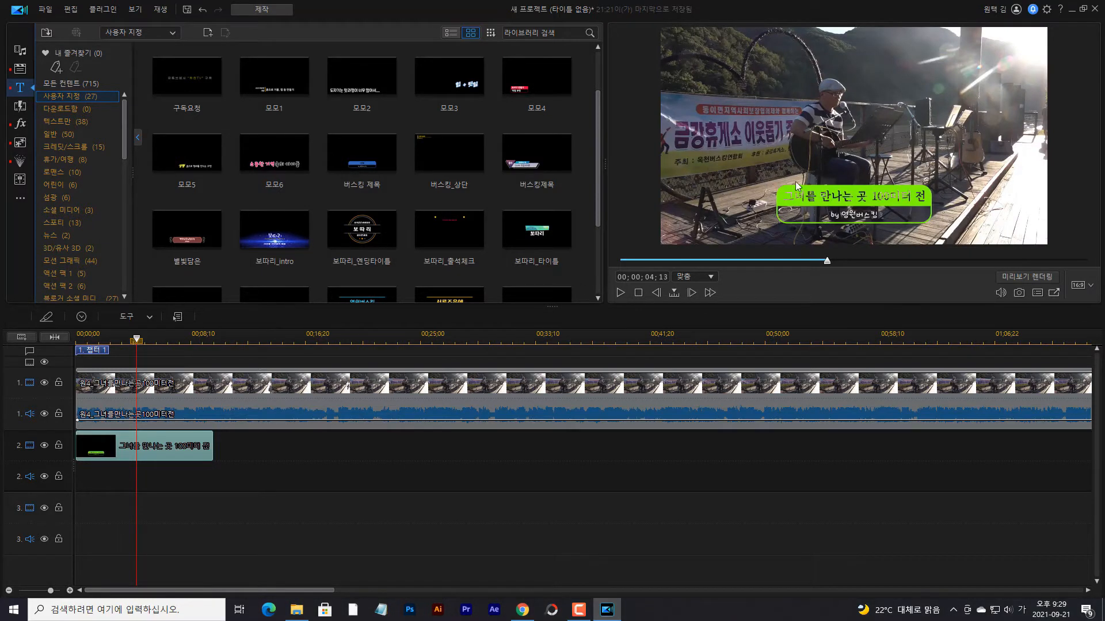
# Step: Play the timeline briefly beyond the title clip and set the playhead to 00;00;19;00
pyautogui.click(584, 537)
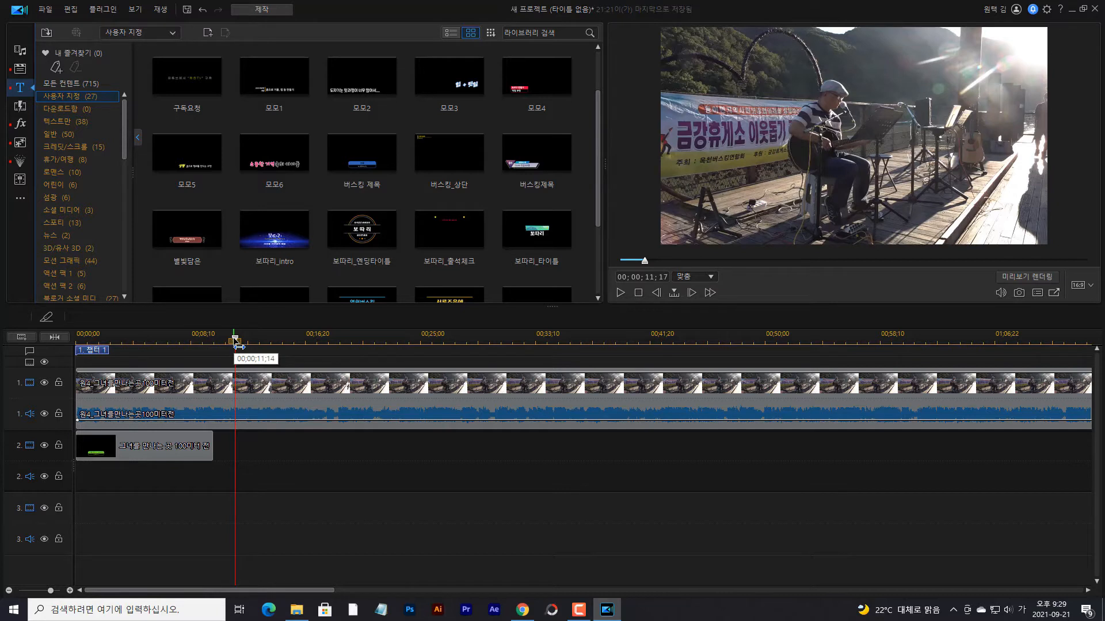
pyautogui.moveTo(238, 346); pyautogui.dragTo(328, 343)
pyautogui.press('space')
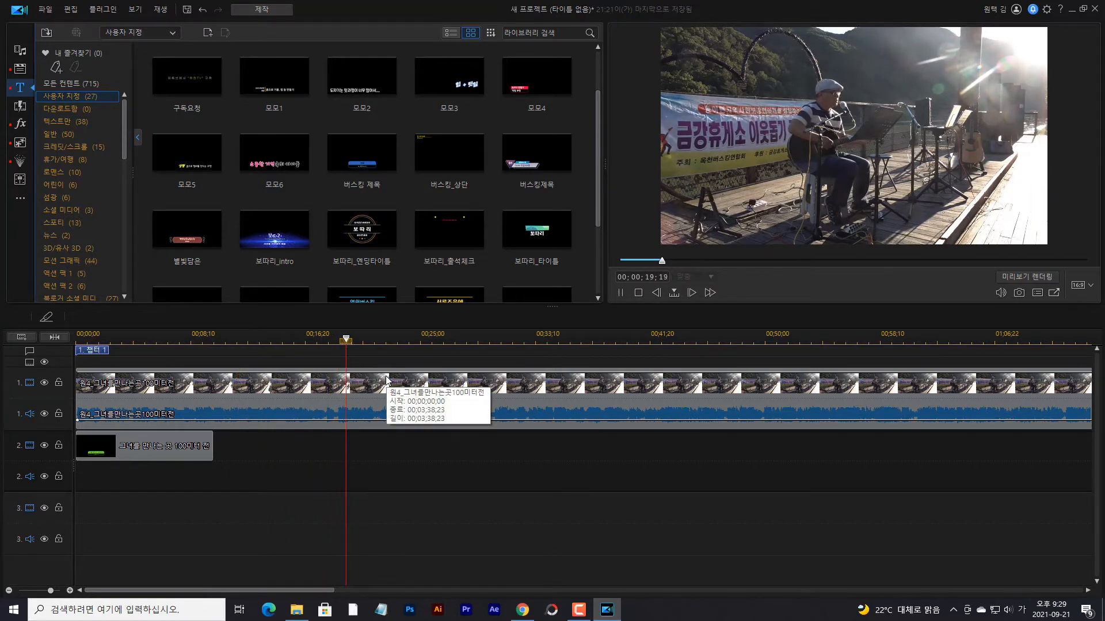
pyautogui.moveTo(361, 345); pyautogui.dragTo(342, 348)
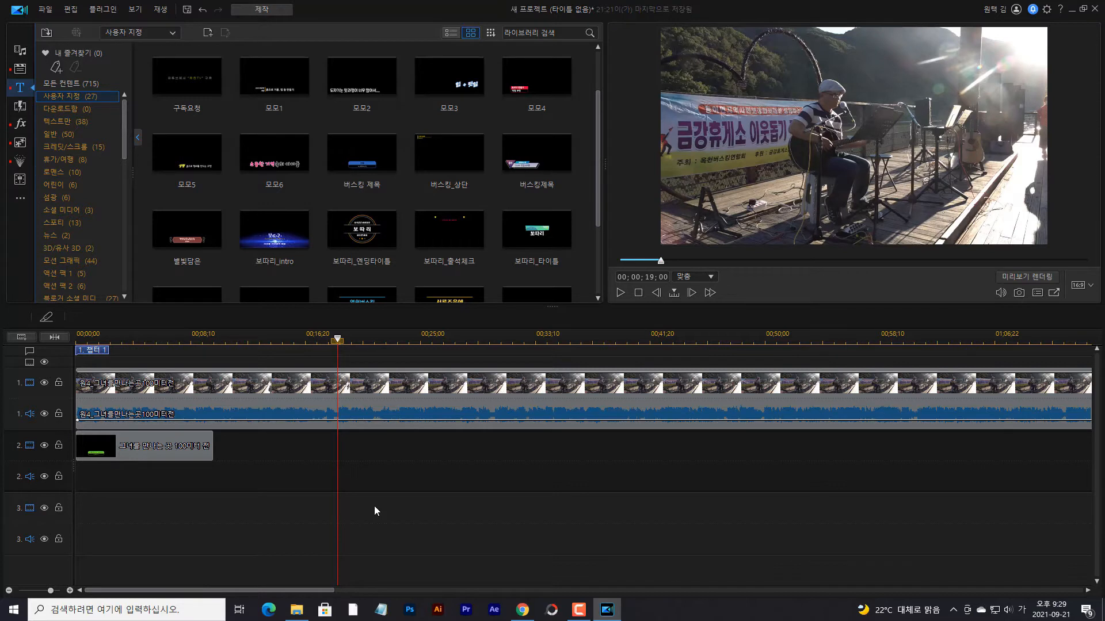
# Step: Set the playhead to 00;00;18;20 and preview the custom title templates 가사, 가사2 and 가사3(팝업2)
pyautogui.moveTo(338, 341); pyautogui.dragTo(338, 345)
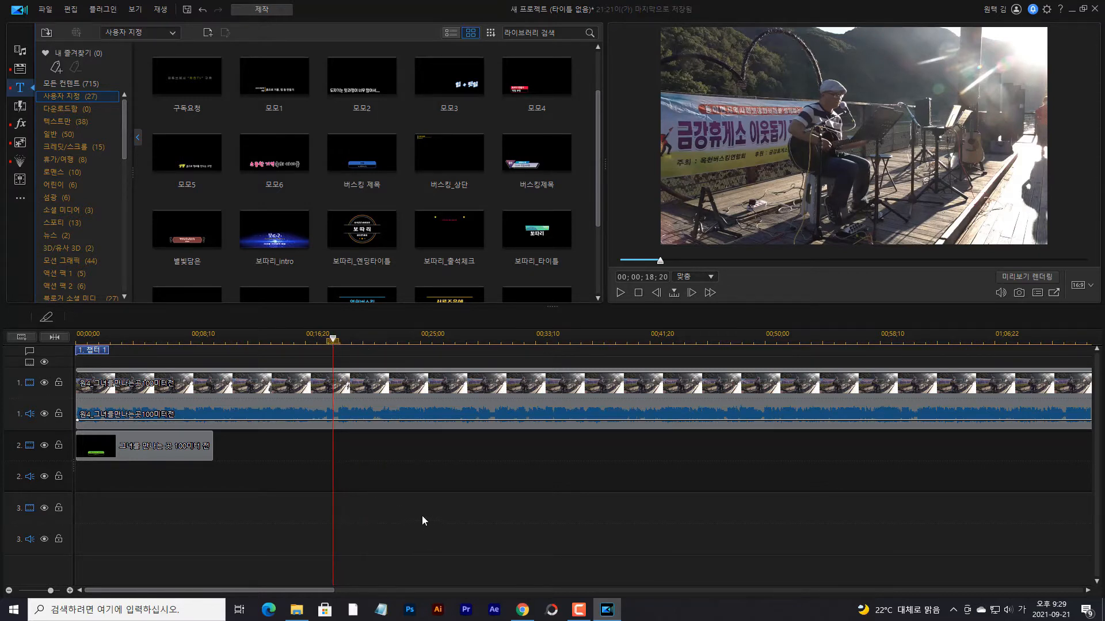
pyautogui.click(275, 153)
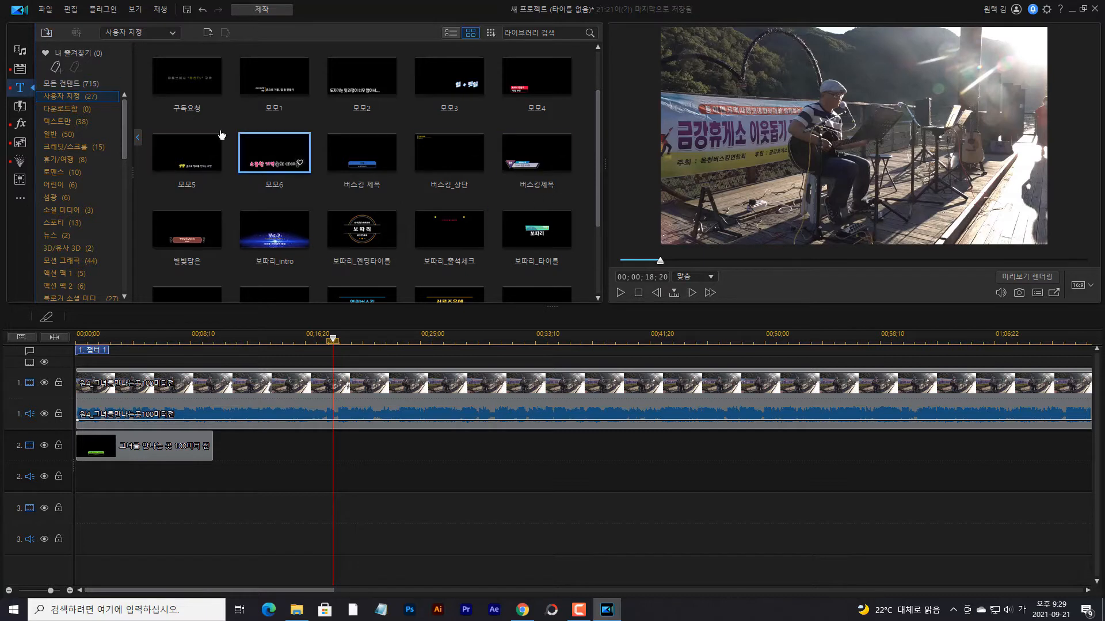
pyautogui.moveTo(598, 175); pyautogui.dragTo(595, 133)
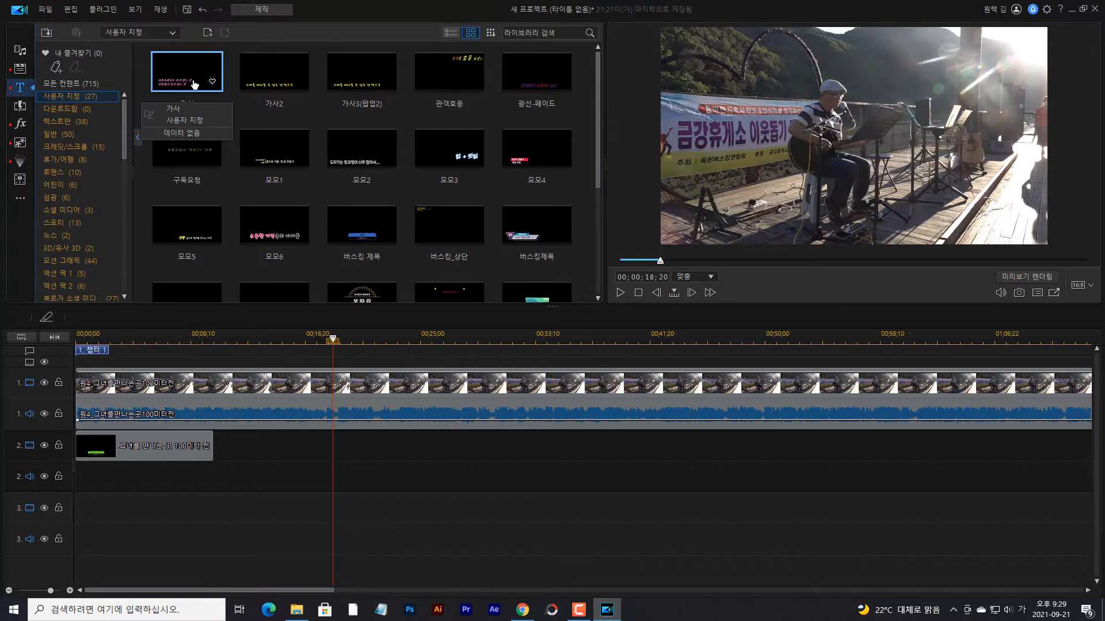
pyautogui.click(194, 85)
pyautogui.click(268, 78)
pyautogui.click(371, 79)
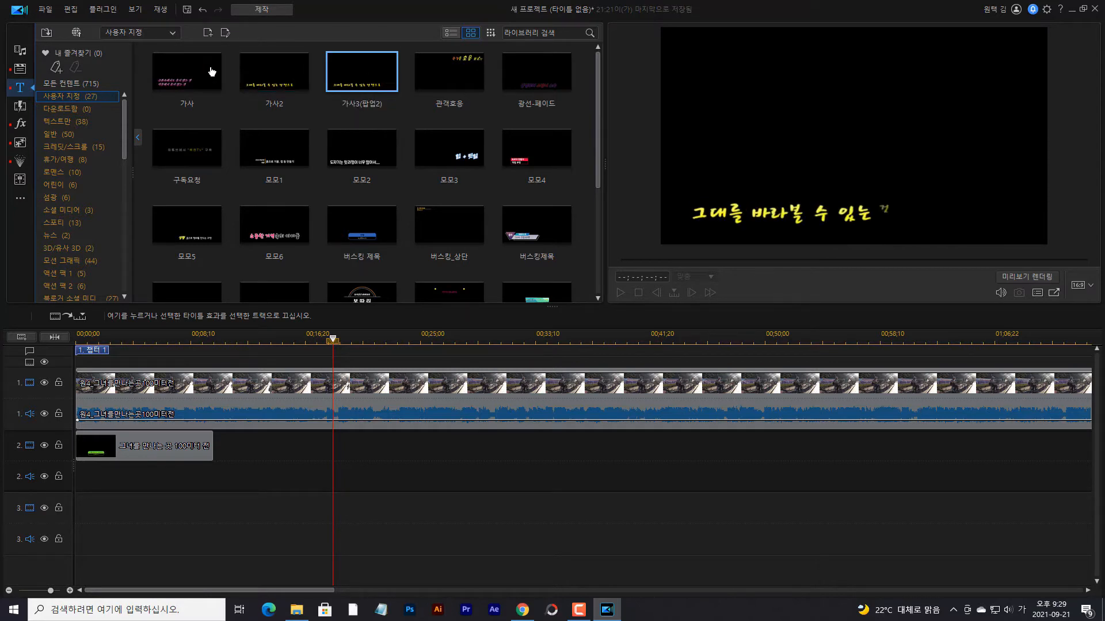
# Step: Place the 가사 title on track 2 at the playhead and extend its duration to 00;00;20;13
pyautogui.click(194, 91)
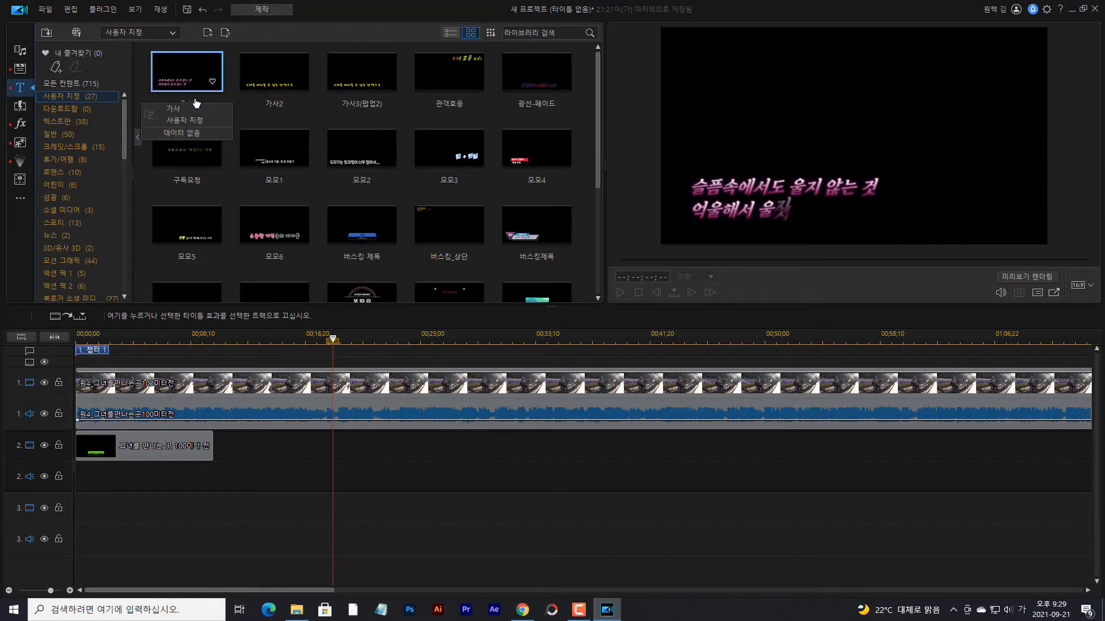
pyautogui.moveTo(194, 90); pyautogui.dragTo(334, 458)
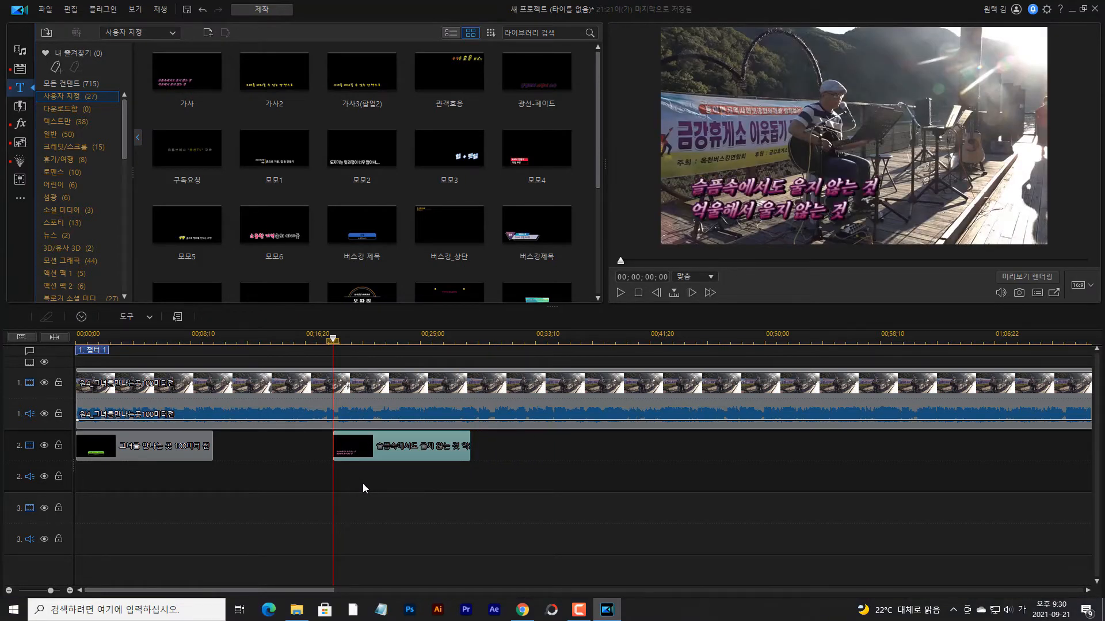
pyautogui.moveTo(470, 441); pyautogui.dragTo(614, 442)
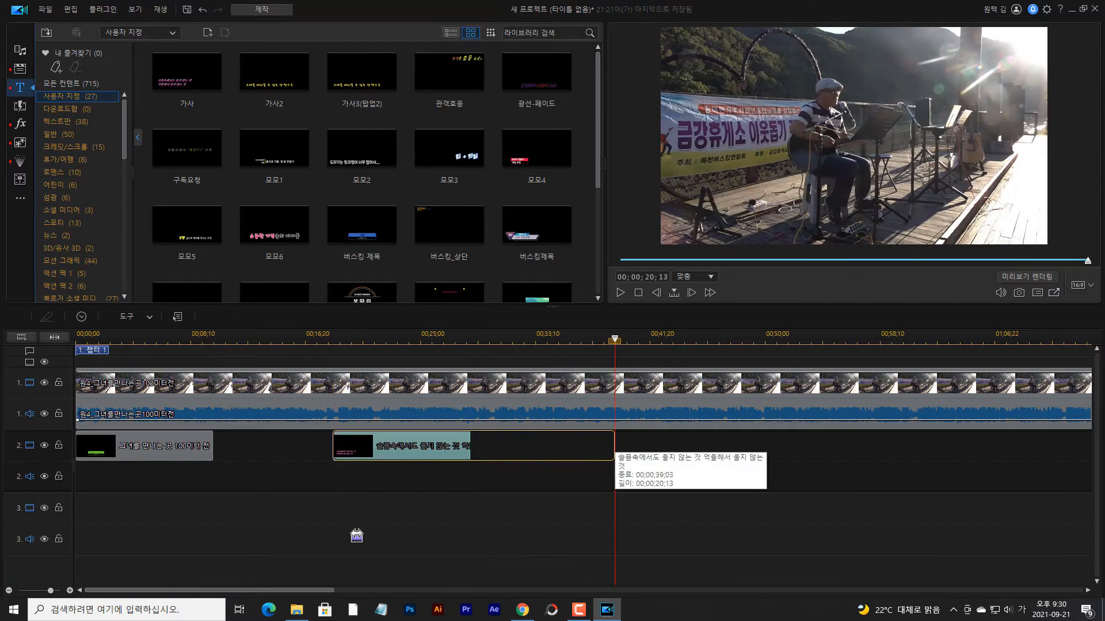
# Step: Open the new lyric title for editing and replace its text with "저기 보이는 노란 찻집" and a second line "그녀를 만는"
pyautogui.doubleClick(395, 449)
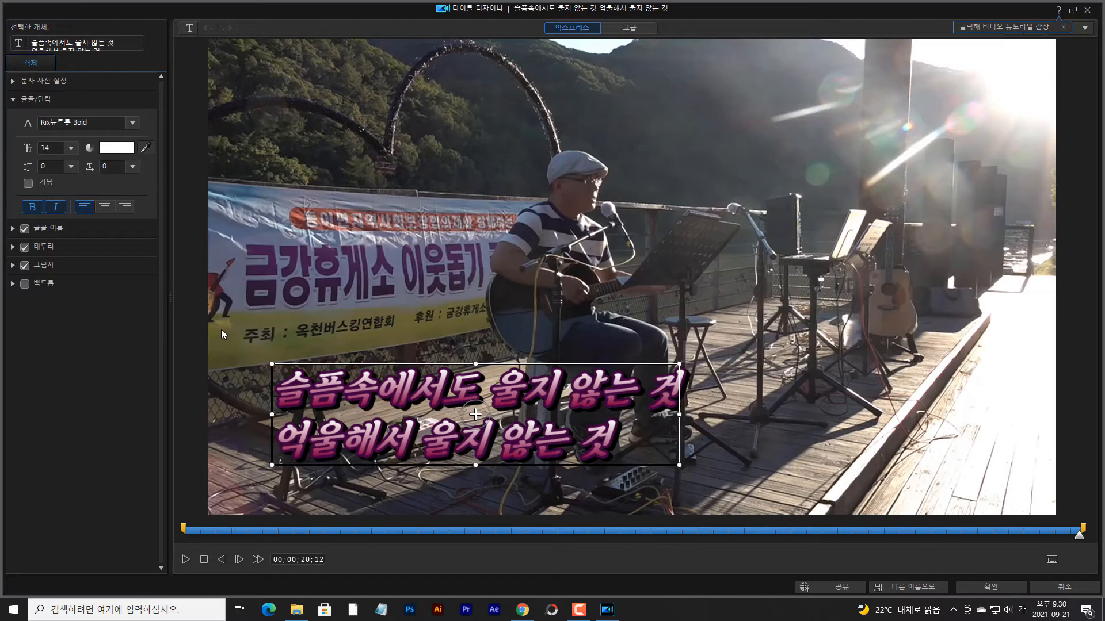
pyautogui.click(122, 43)
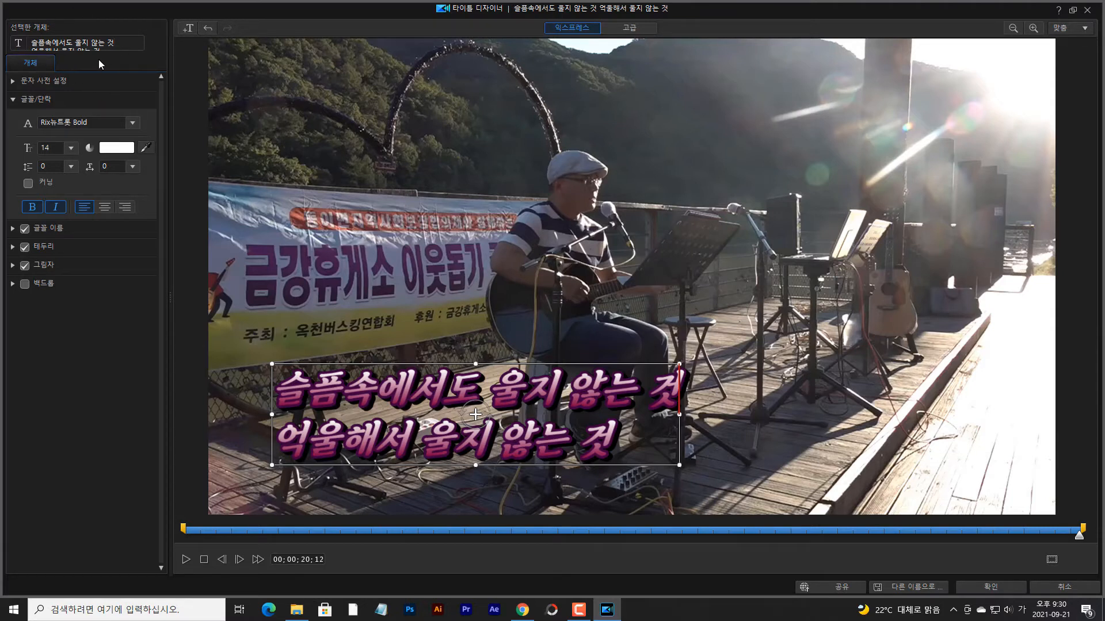
pyautogui.click(277, 391)
pyautogui.moveTo(277, 391); pyautogui.dragTo(627, 438)
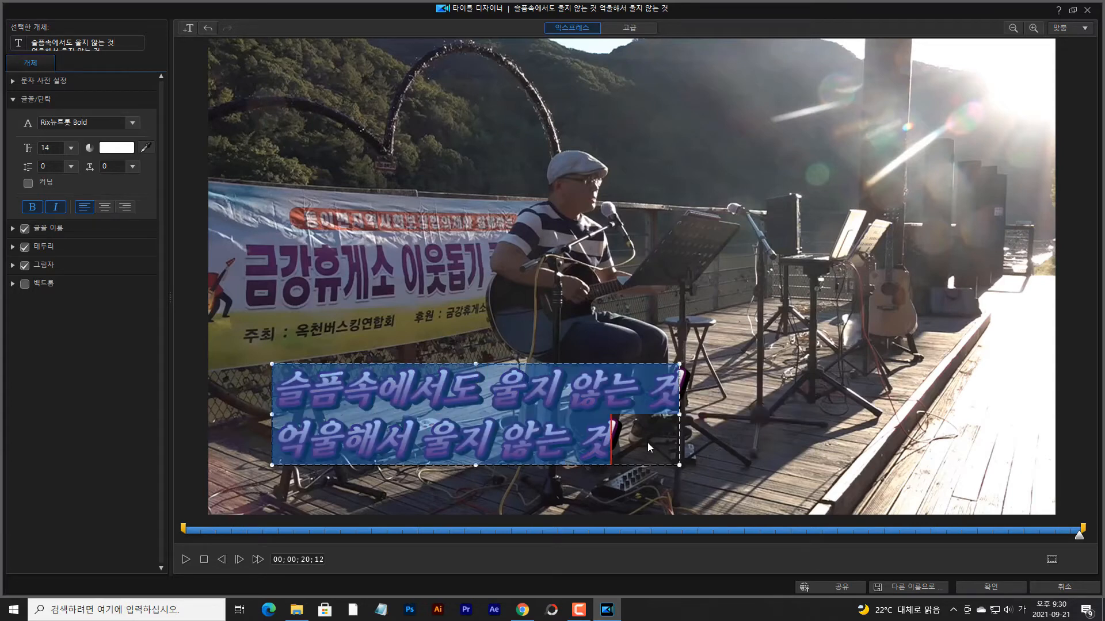
pyautogui.write('저기 보이는 노란 찻집')
pyautogui.press('Return')
pyautogui.write('그녀를 만는')
# Step: Switch to Chrome and copy the first two lyric lines, "저기 보이는 노란찻집 / 오늘은 그녈 세번째 만나는 날", from the Bugs page
pyautogui.hotkey('alt', 'Tab')
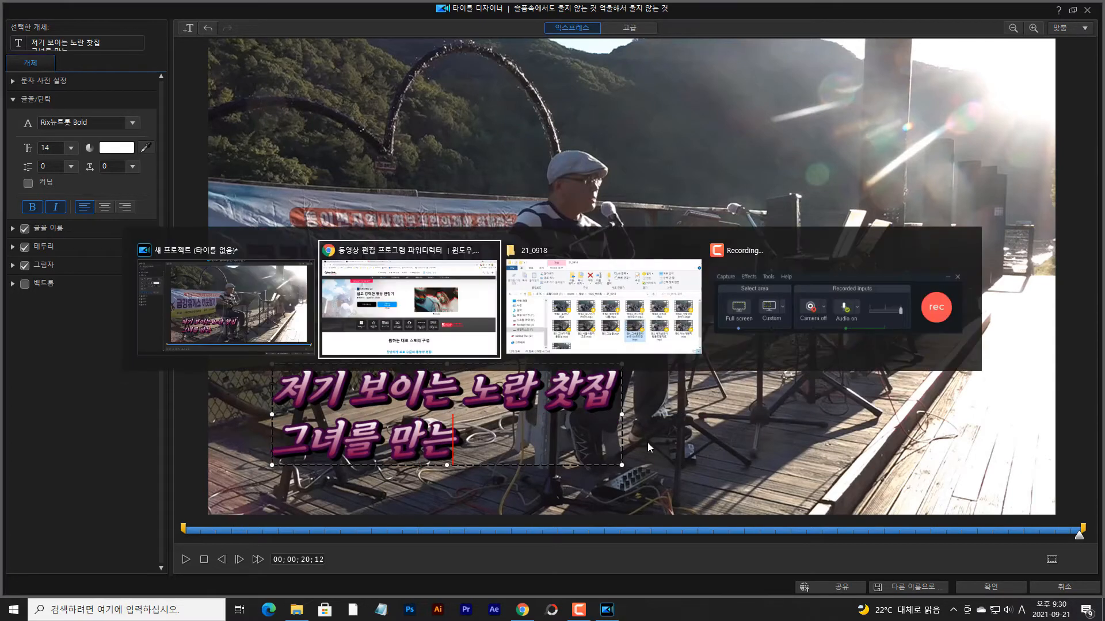
pyautogui.click(373, 286)
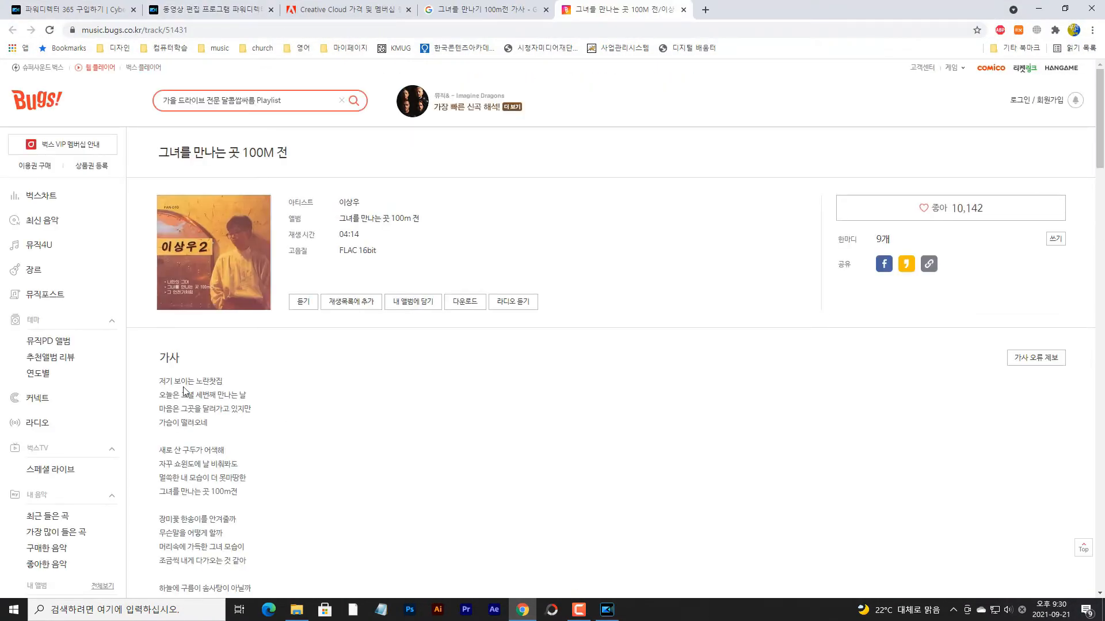
pyautogui.moveTo(162, 381); pyautogui.dragTo(261, 403)
pyautogui.hotkey('ctrl', 'c')
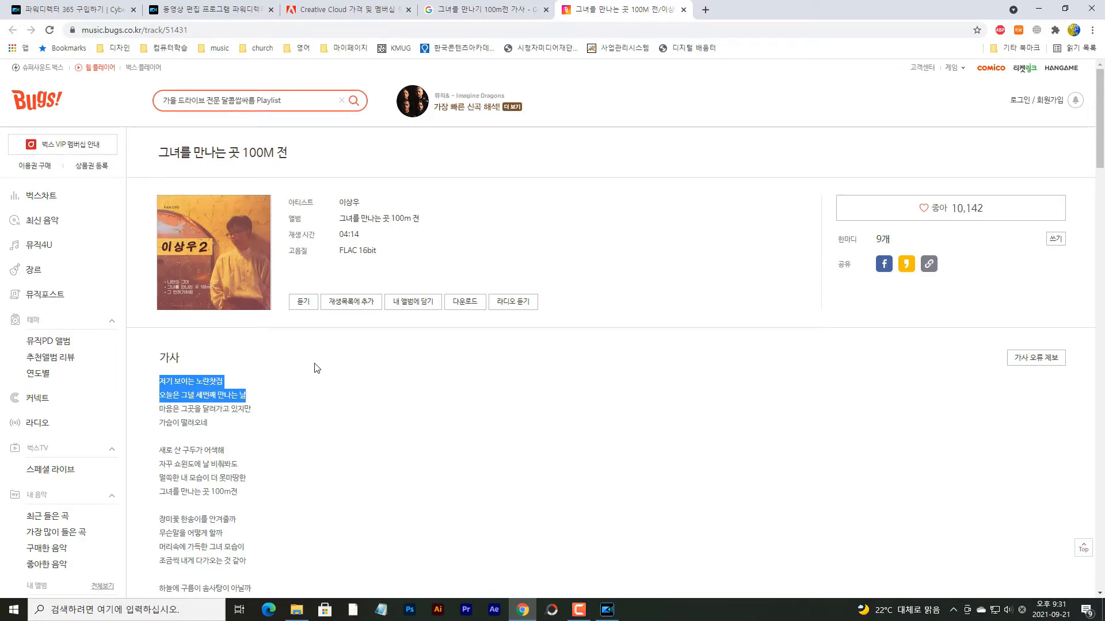
# Step: Back in PowerDirector, replace the whole title text with the copied lyrics, add a space between "노란" and "찻집", and apply the edits
pyautogui.hotkey('alt', 'Tab')
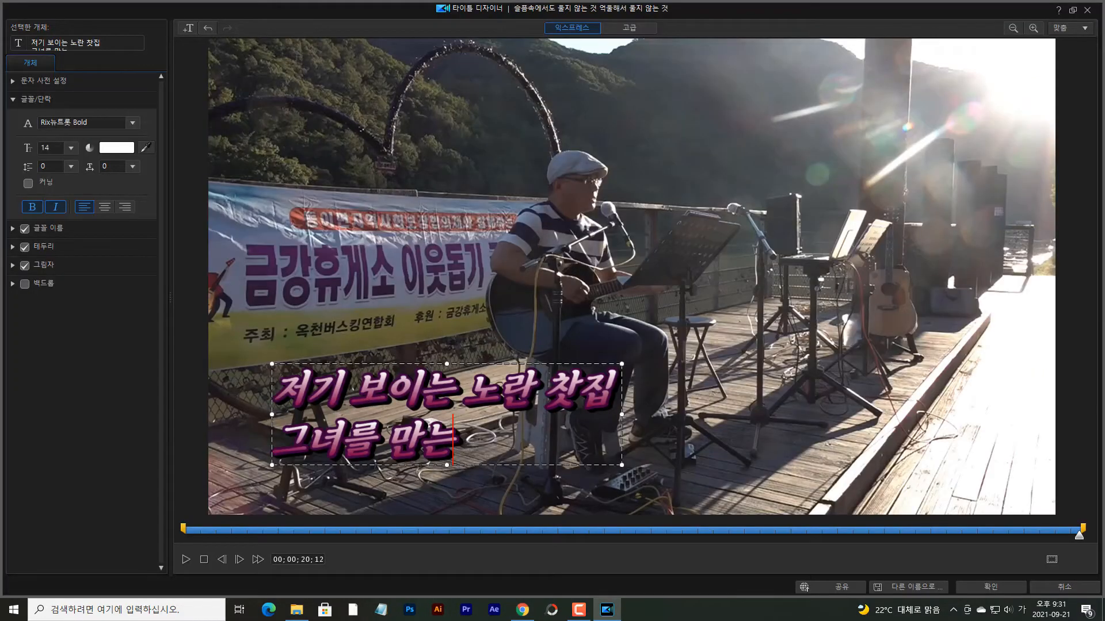
pyautogui.hotkey('ctrl', 'a')
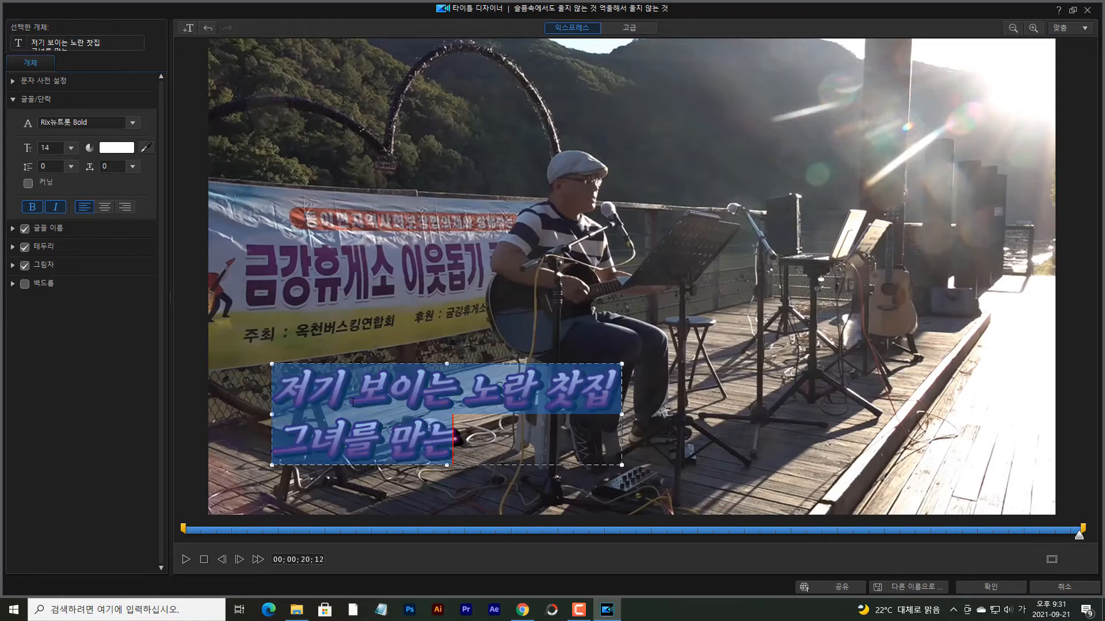
pyautogui.hotkey('ctrl', 'v')
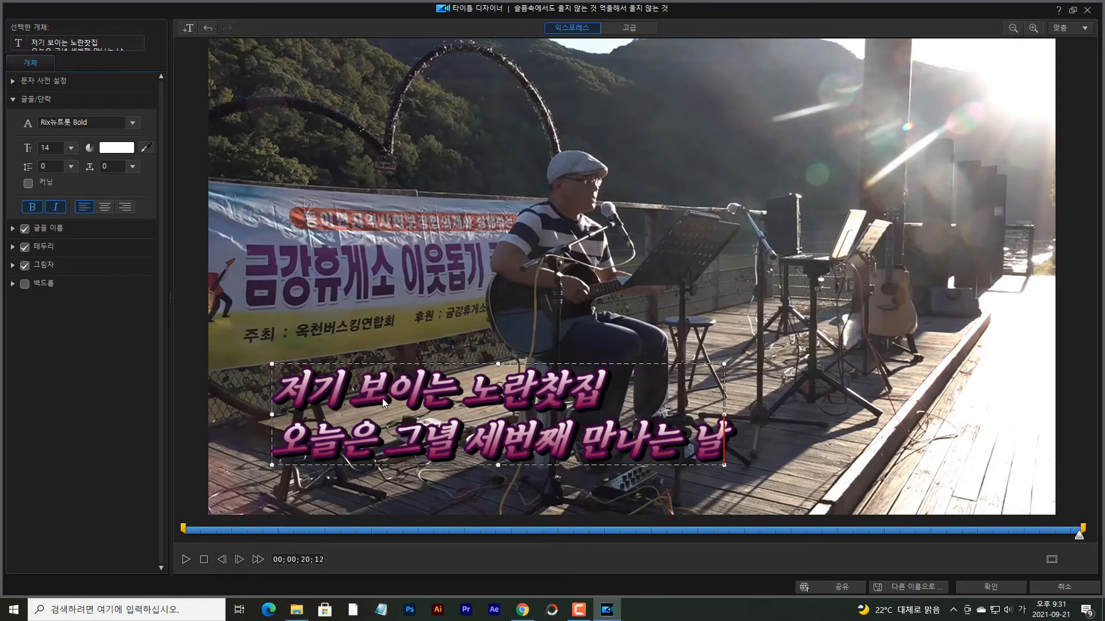
pyautogui.click(544, 382)
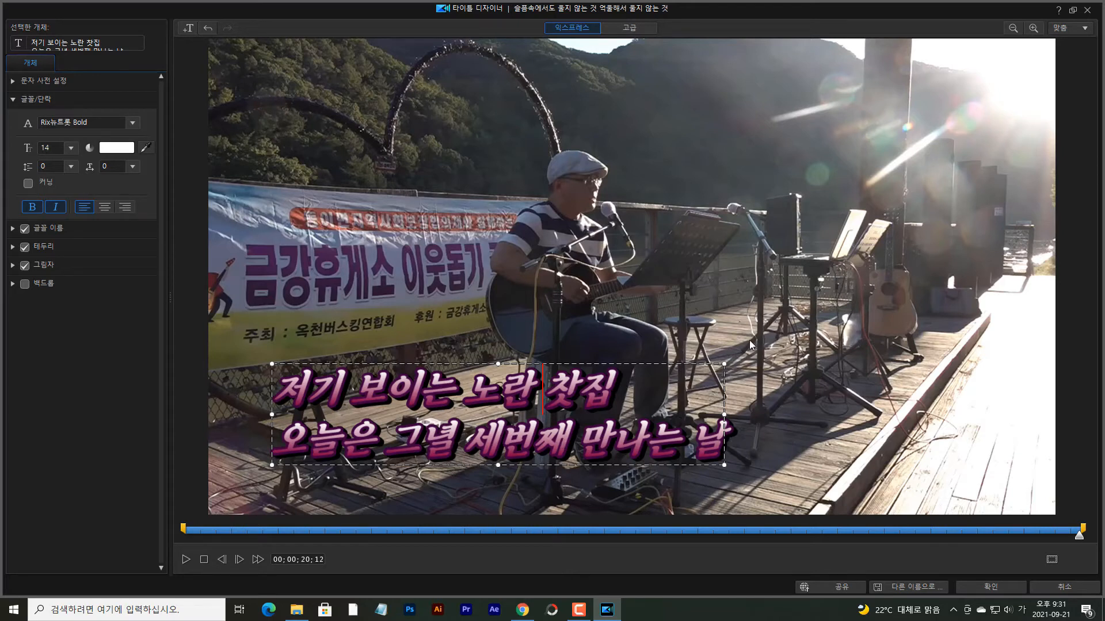
pyautogui.click(973, 588)
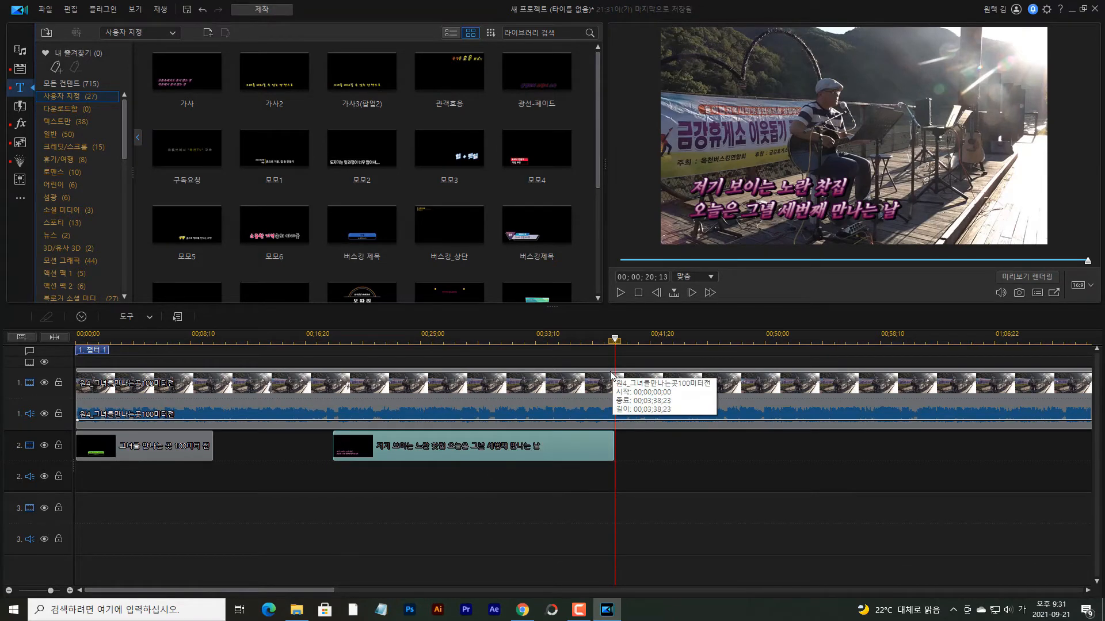
# Step: Play the timeline from 00;00;18;08 across the lyric title and stop at 00;00;28;02
pyautogui.click(327, 340)
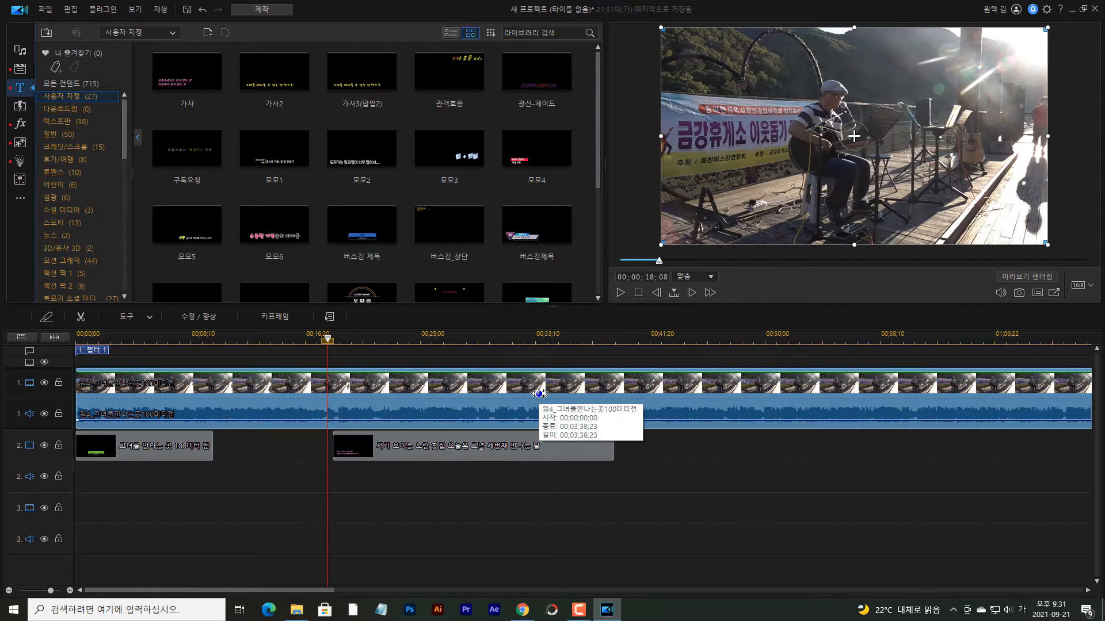
pyautogui.press('space')
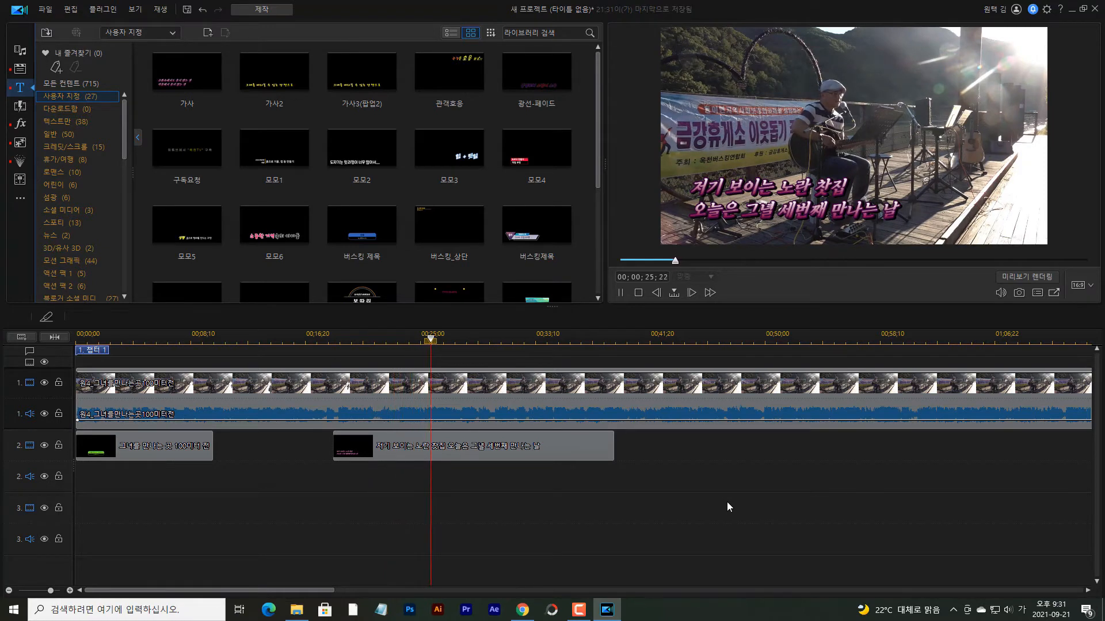
pyautogui.press('space')
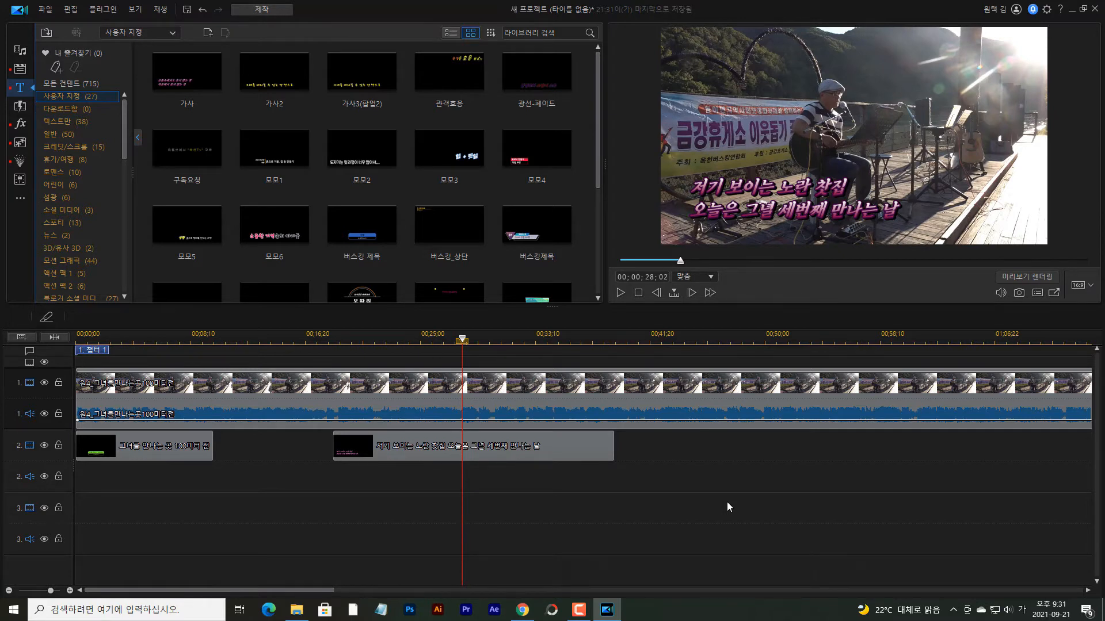
# Step: Duplicate the lyric title on track 2 at the playhead, using the 덮어쓰기 (overwrite) option
pyautogui.click(440, 448)
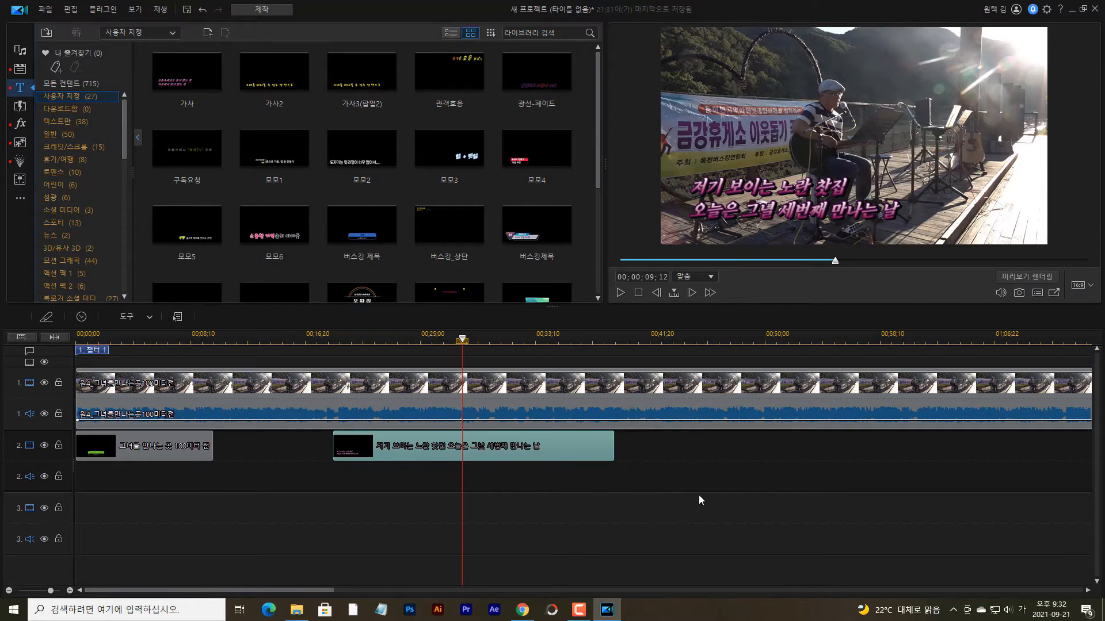
pyautogui.hotkey('ctrl', 'v')
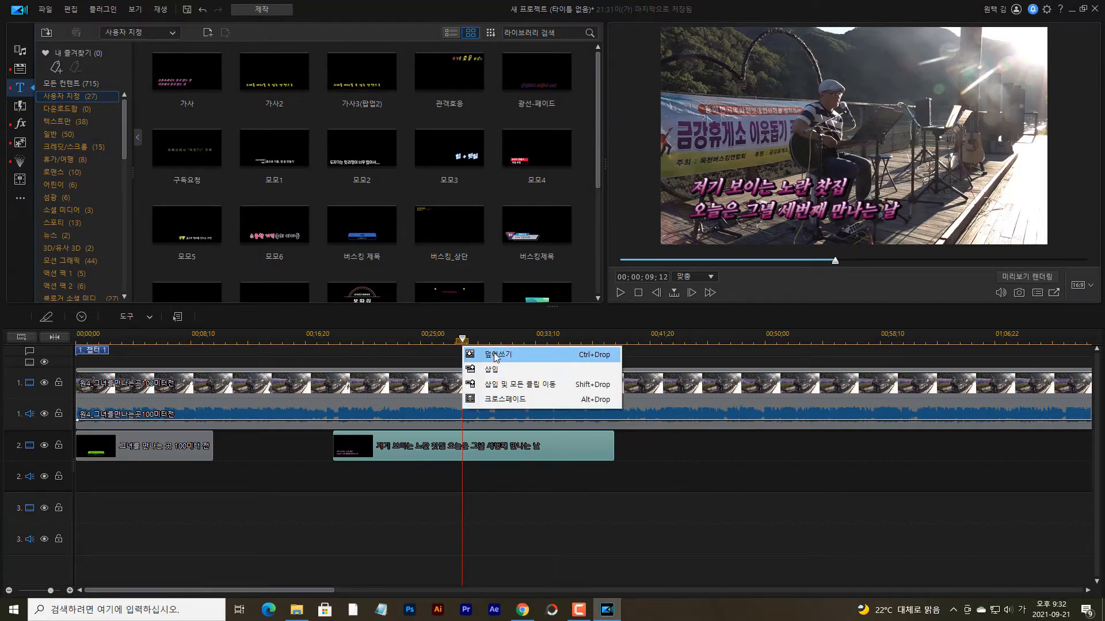
pyautogui.click(495, 356)
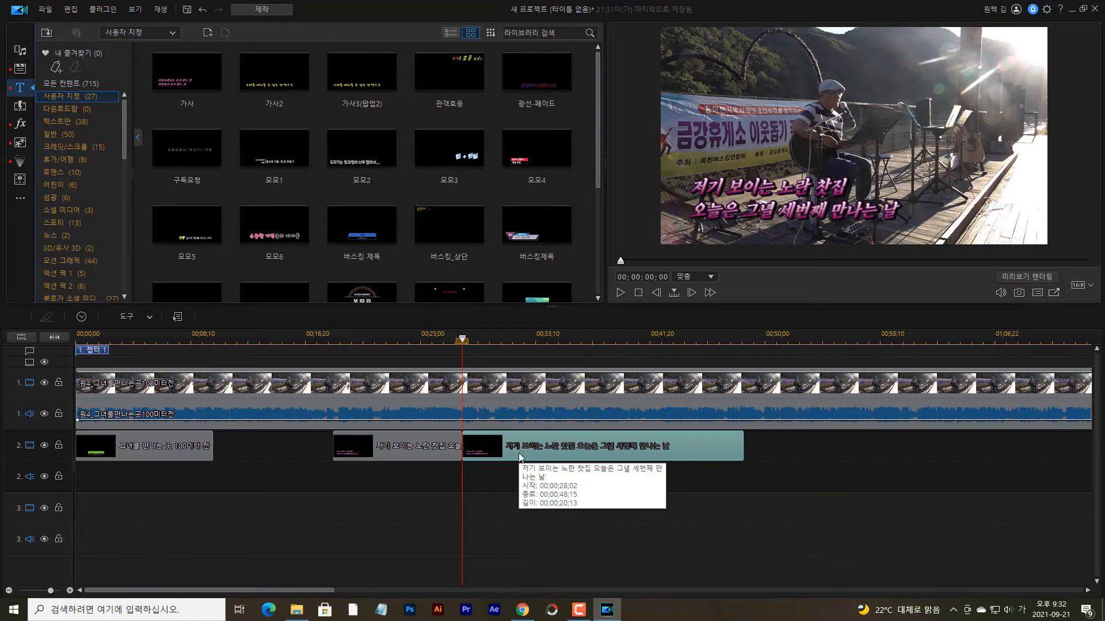
# Step: Replace the duplicated title's text with "마음은 그곳을 달려가고 있지만 / 가슴이 떨려오네", copied from the Bugs page in Chrome, and apply it
pyautogui.hotkey('alt', 'Tab')
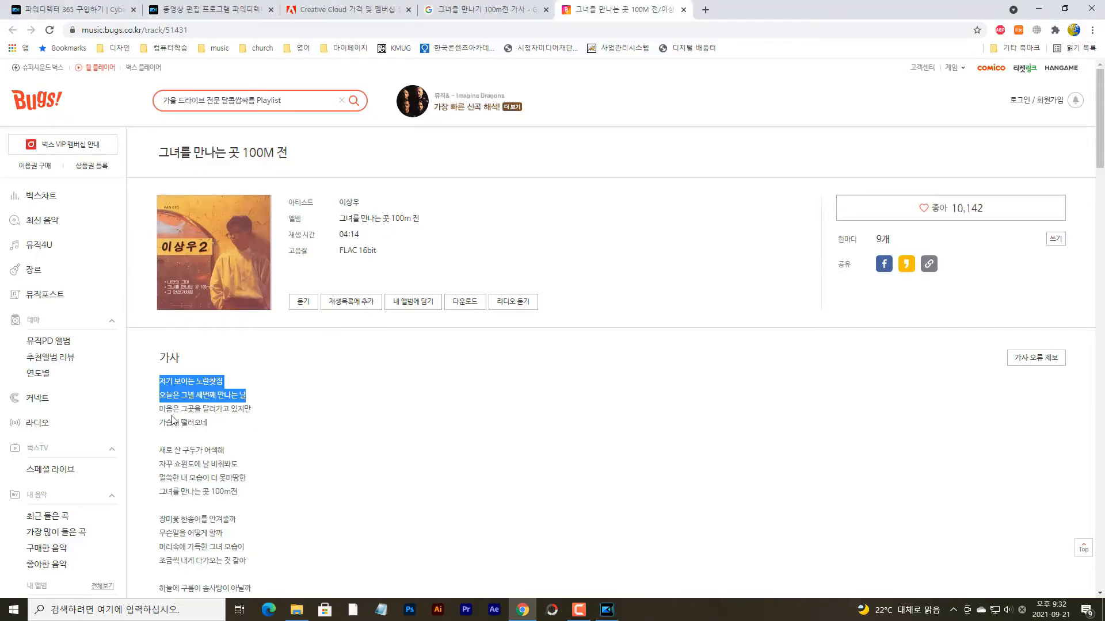
pyautogui.moveTo(160, 407); pyautogui.dragTo(208, 424)
pyautogui.hotkey('ctrl', 'c')
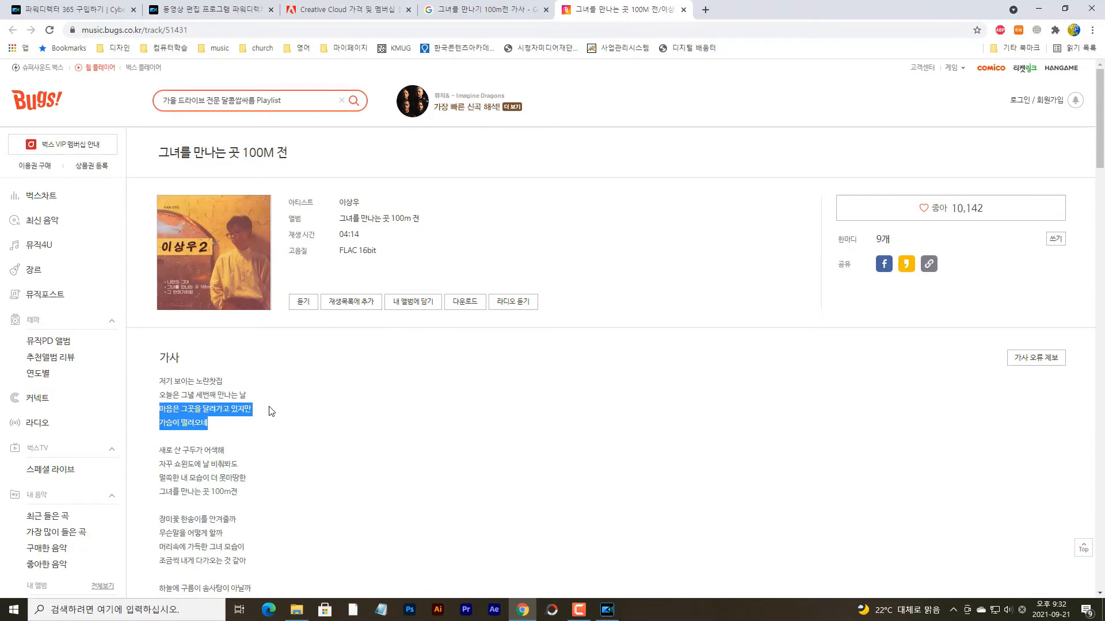
pyautogui.hotkey('alt', 'Tab')
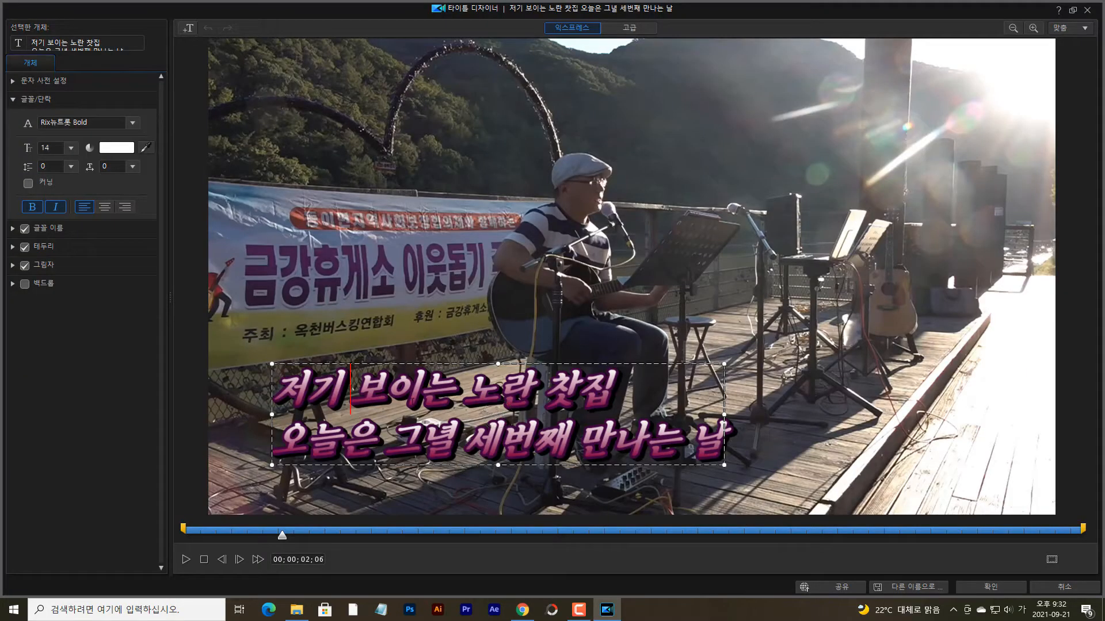
pyautogui.hotkey('ctrl', 'a')
pyautogui.hotkey('ctrl', 'v')
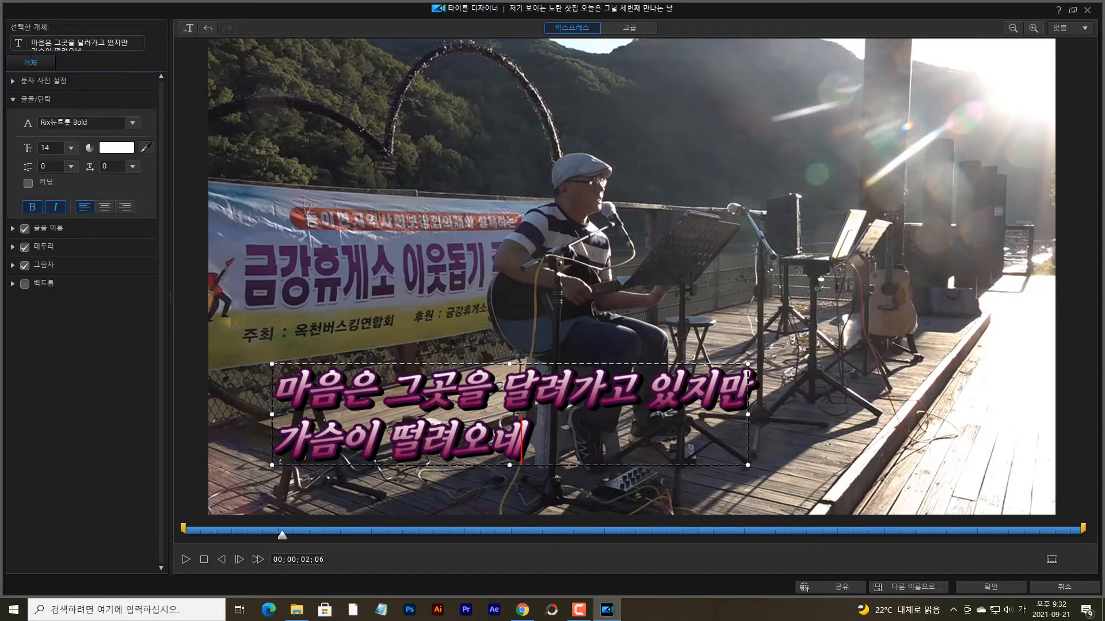
pyautogui.click(976, 585)
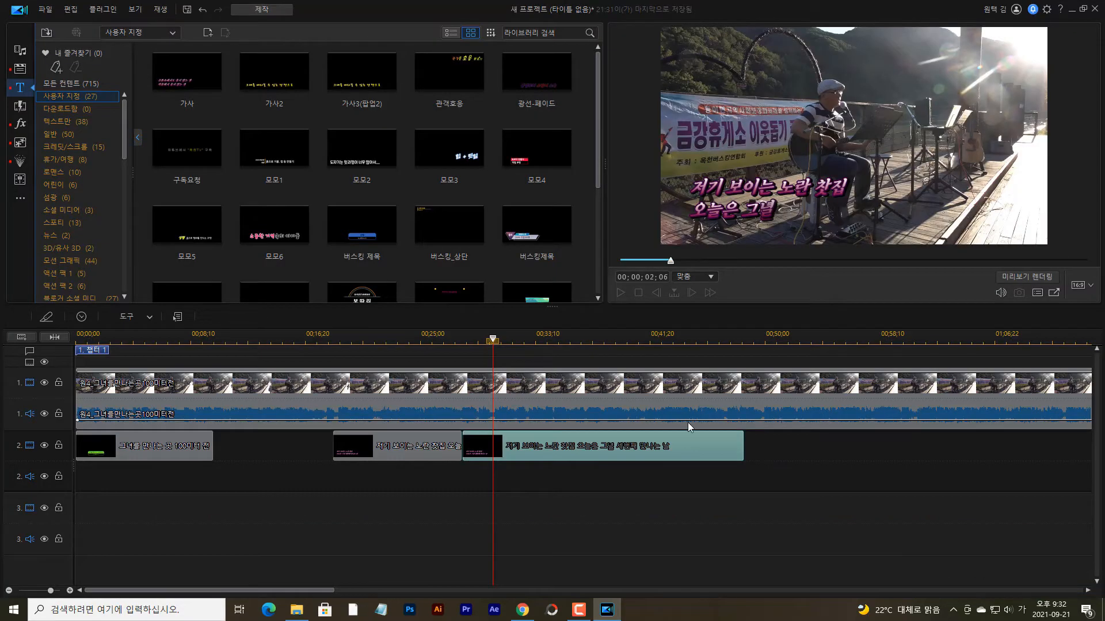
# Step: Play the timeline up to 00;00;38;07 and paste another copy of the lyric title there with the 덮어쓰기 option
pyautogui.press('space')
pyautogui.click(703, 483)
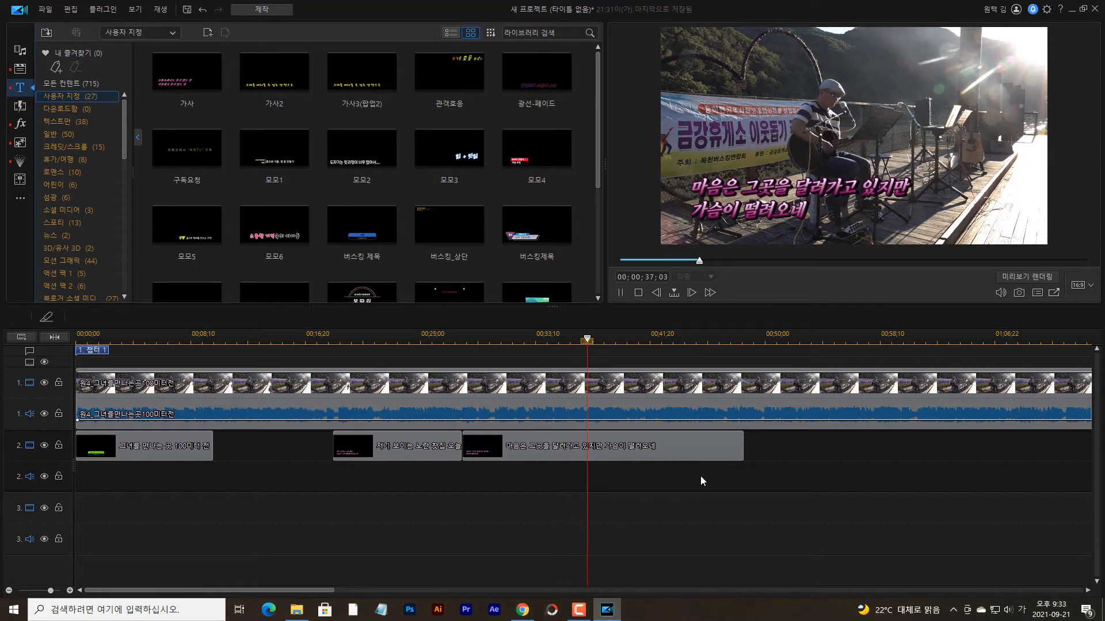
pyautogui.press('space')
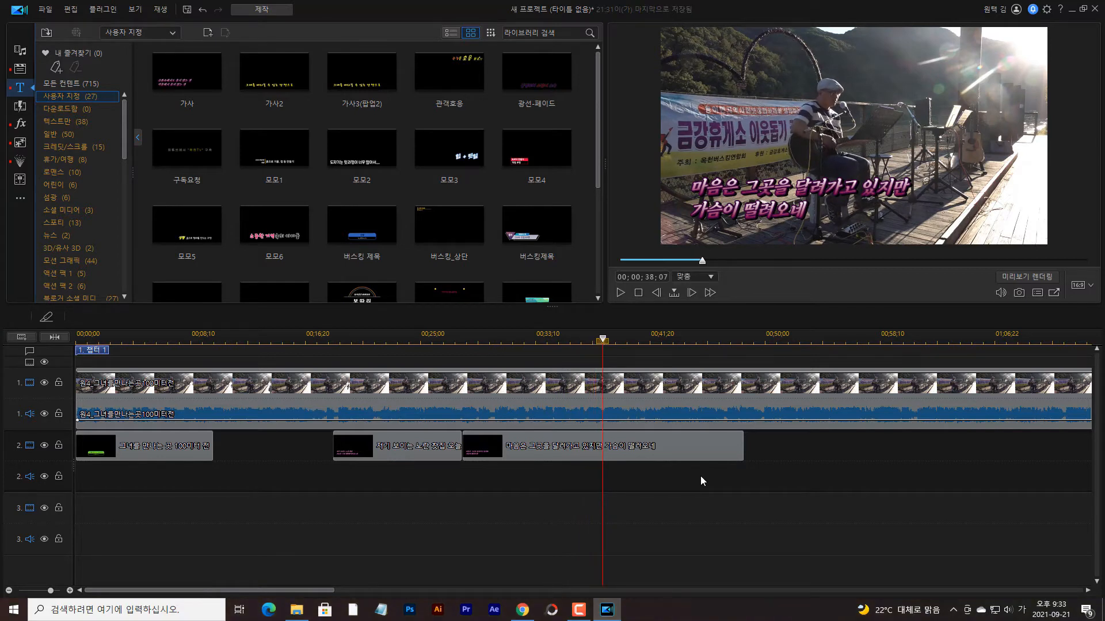
pyautogui.hotkey('ctrl', 'v')
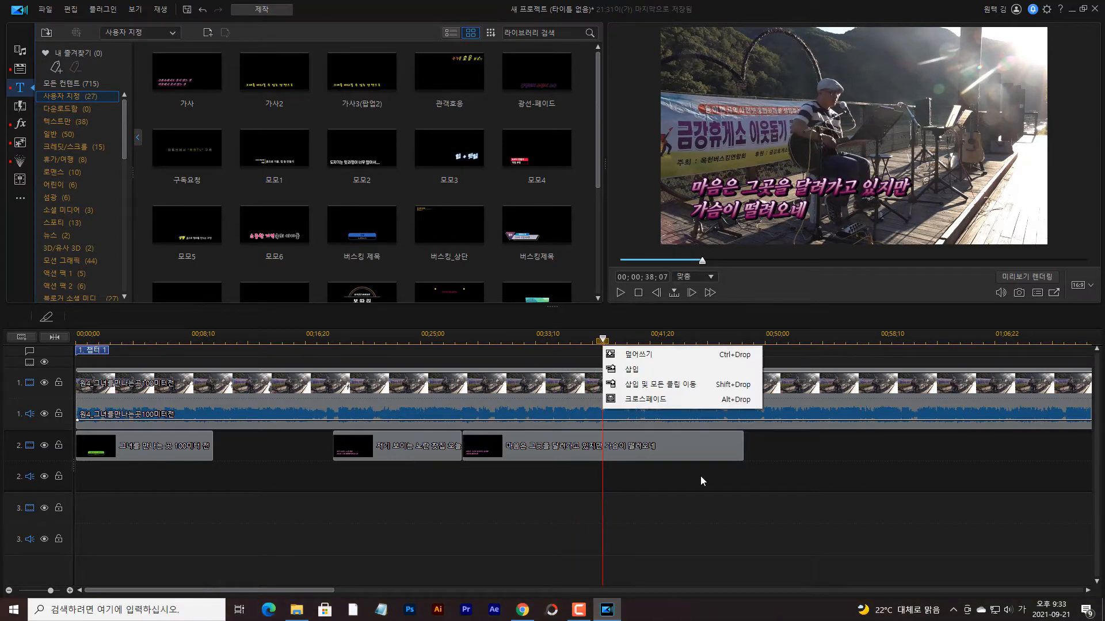
pyautogui.click(661, 355)
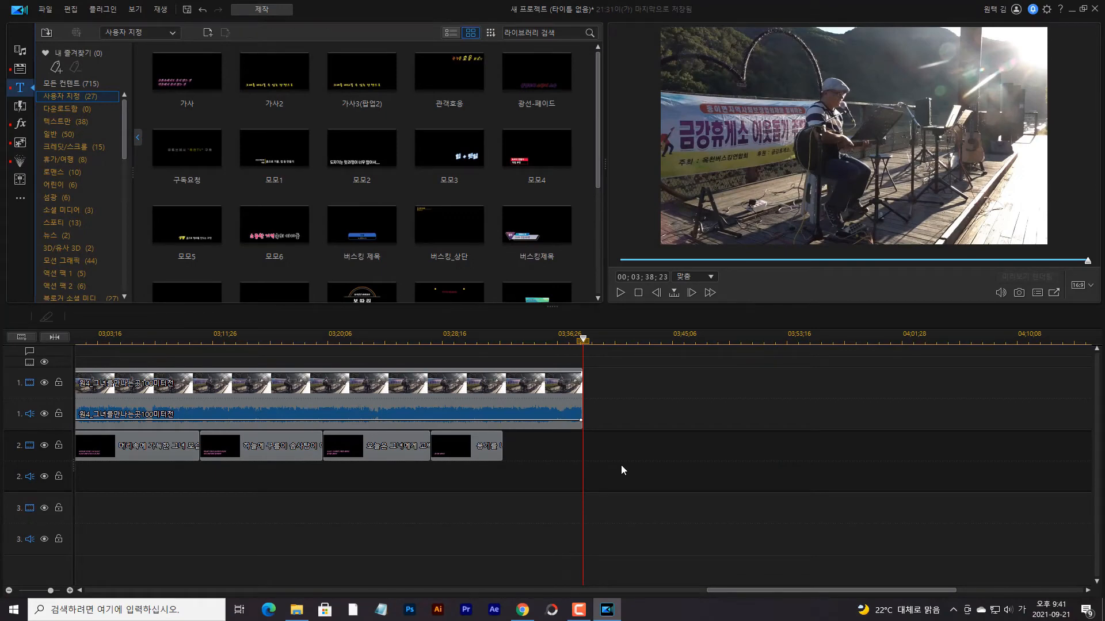
# Step: Look over the lyric titles on track 2 from the end of the timeline back to its start
pyautogui.moveTo(771, 591); pyautogui.dragTo(414, 598)
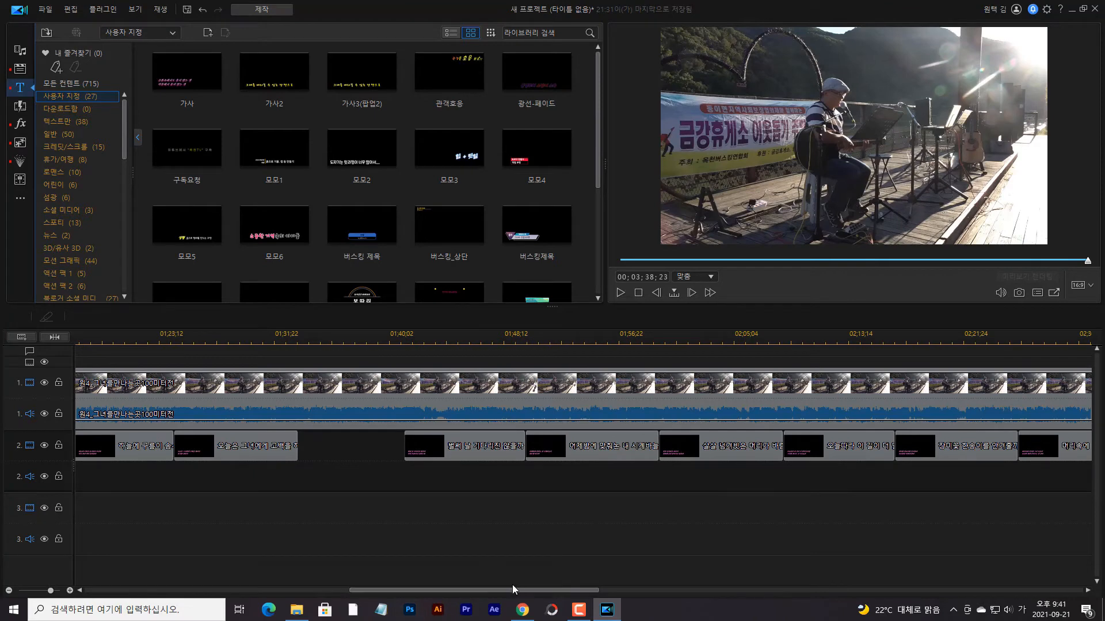
pyautogui.moveTo(524, 588); pyautogui.dragTo(223, 590)
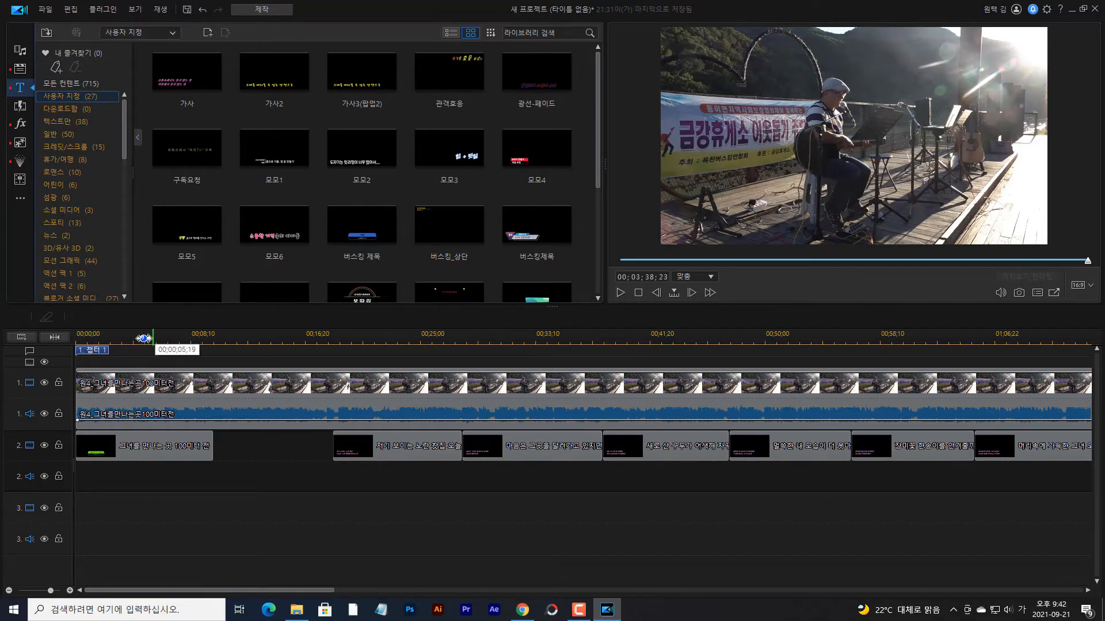
# Step: Place the playhead at 00;00;01;00, fit the whole project into the timeline view, and select the video clip on track 1
pyautogui.click(89, 334)
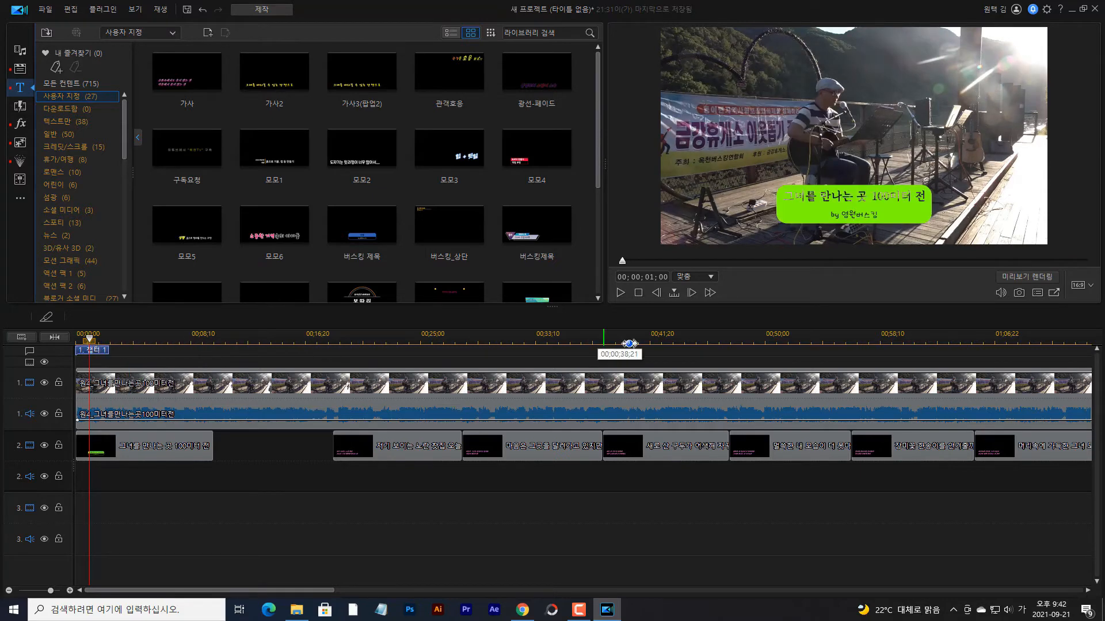
pyautogui.moveTo(703, 339)
pyautogui.mouseDown()
pyautogui.moveTo(219, 358)
pyautogui.moveTo(266, 357)
pyautogui.mouseUp()
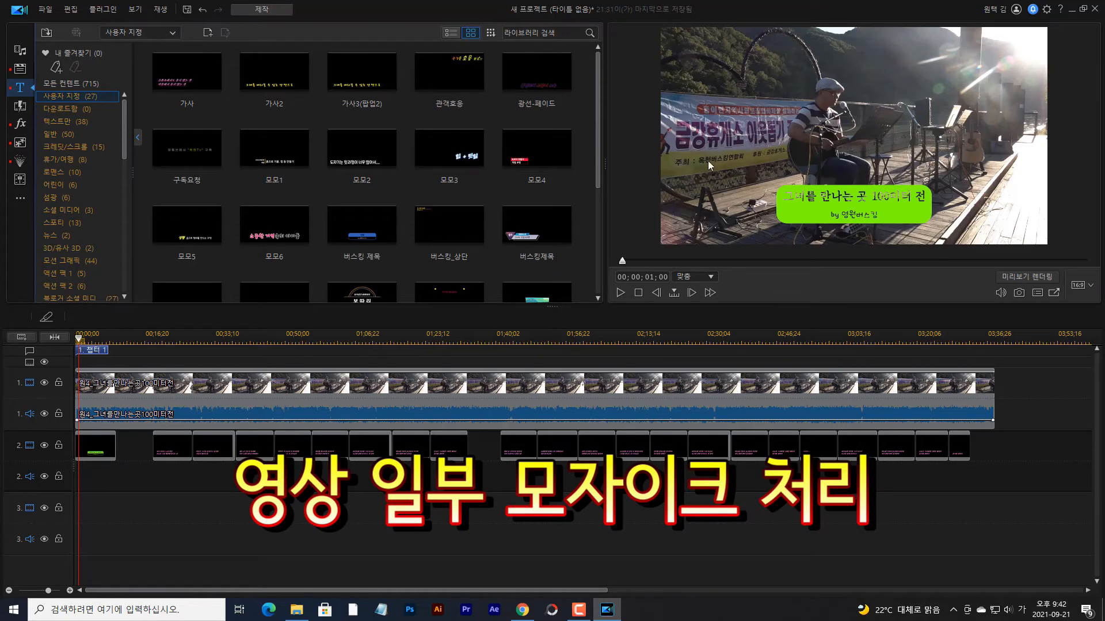
pyautogui.click(325, 384)
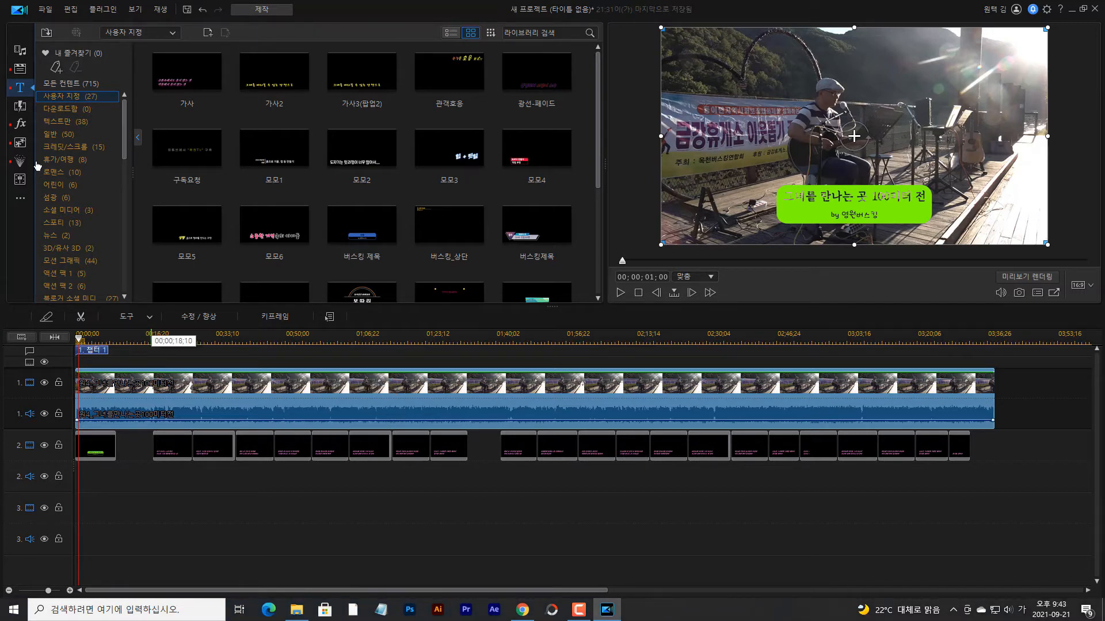
# Step: Open the video effects library and browse to the 스타일 category under 스타일 효과
pyautogui.click(21, 127)
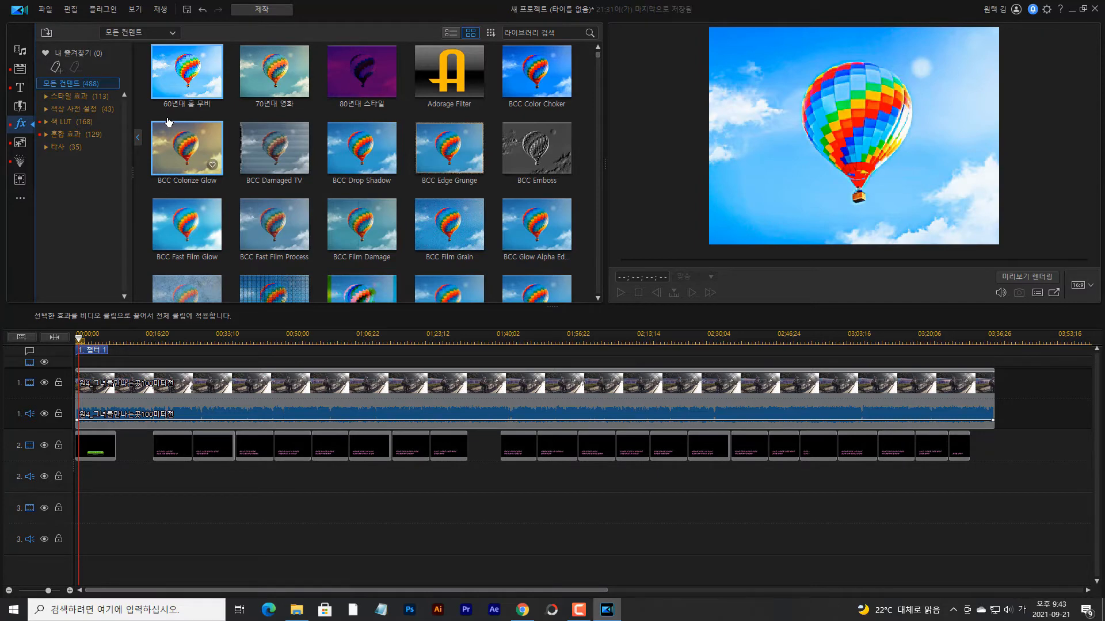
pyautogui.click(82, 54)
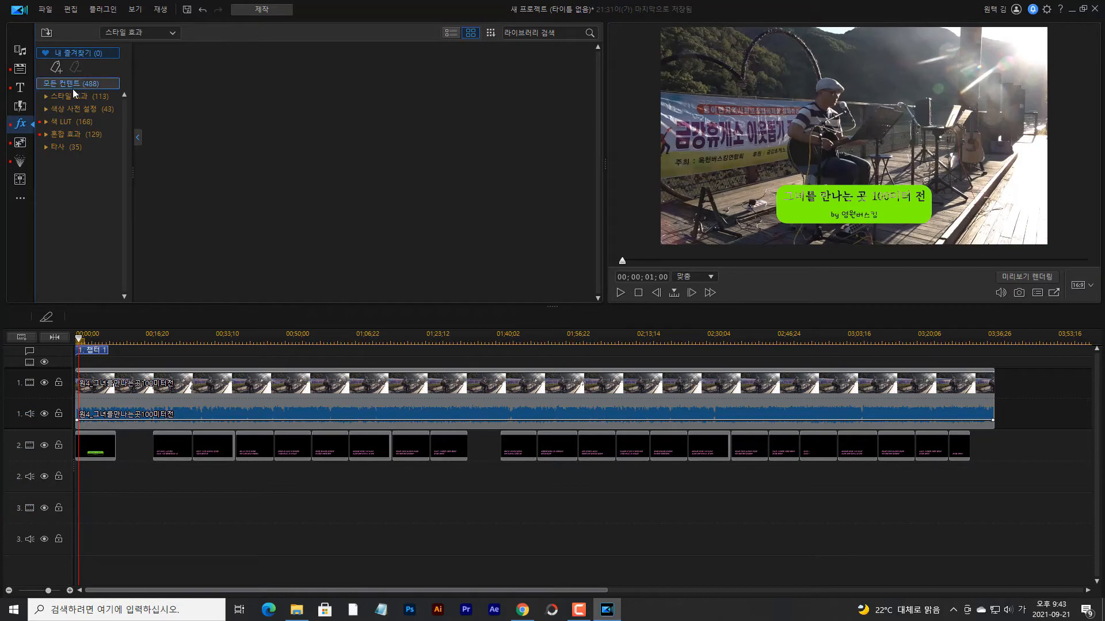
pyautogui.click(73, 89)
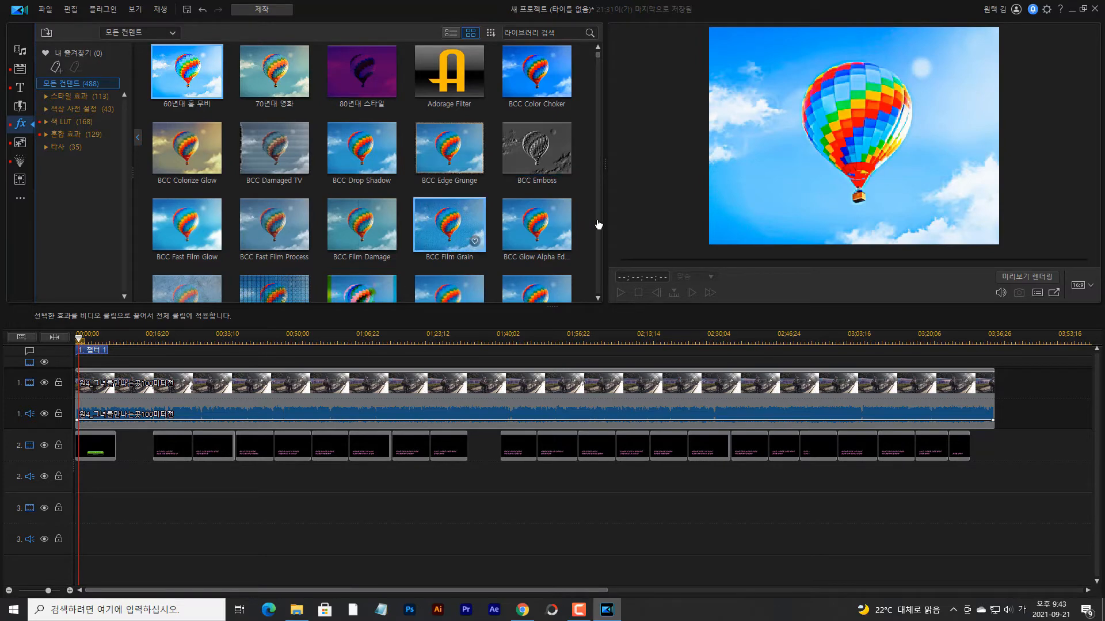
pyautogui.scroll(-8, 602, 226)
pyautogui.scroll(-3, 602, 226)
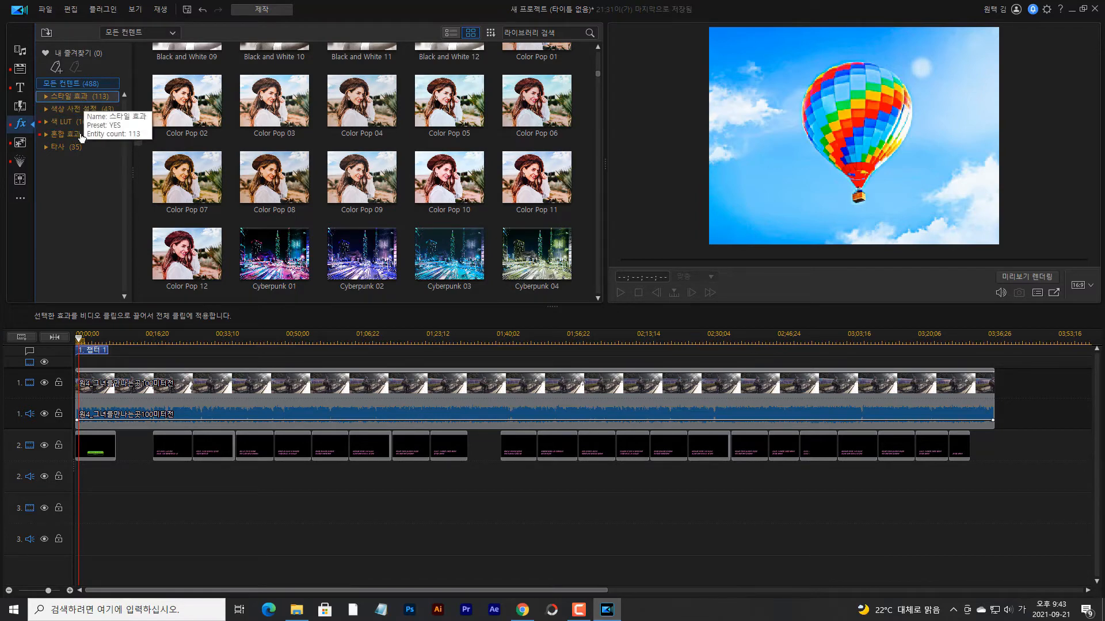
pyautogui.click(83, 99)
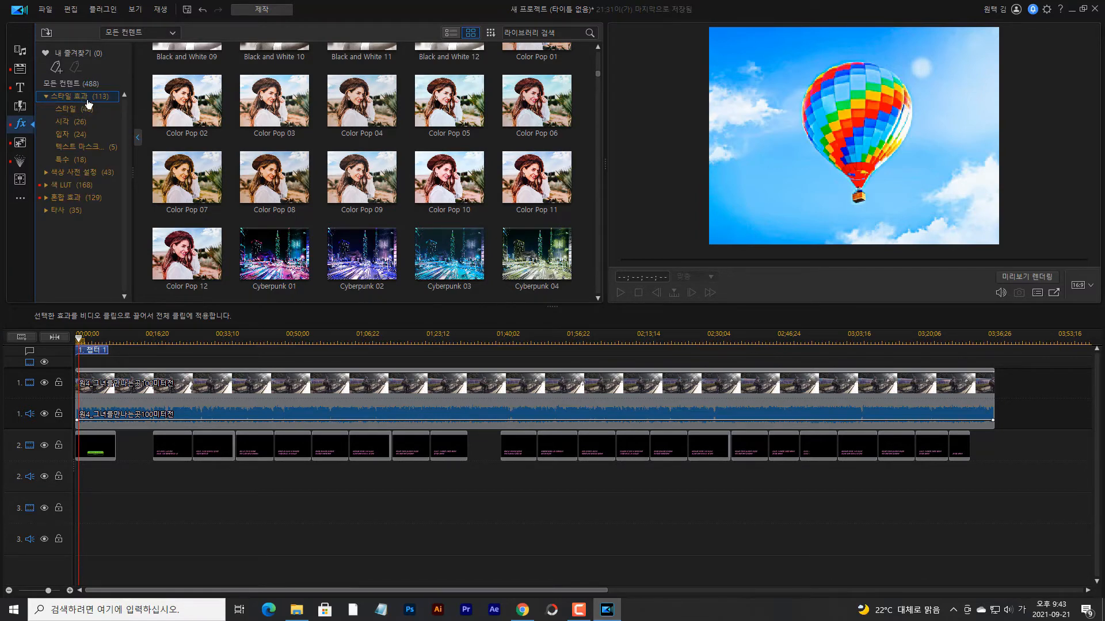
pyautogui.click(86, 113)
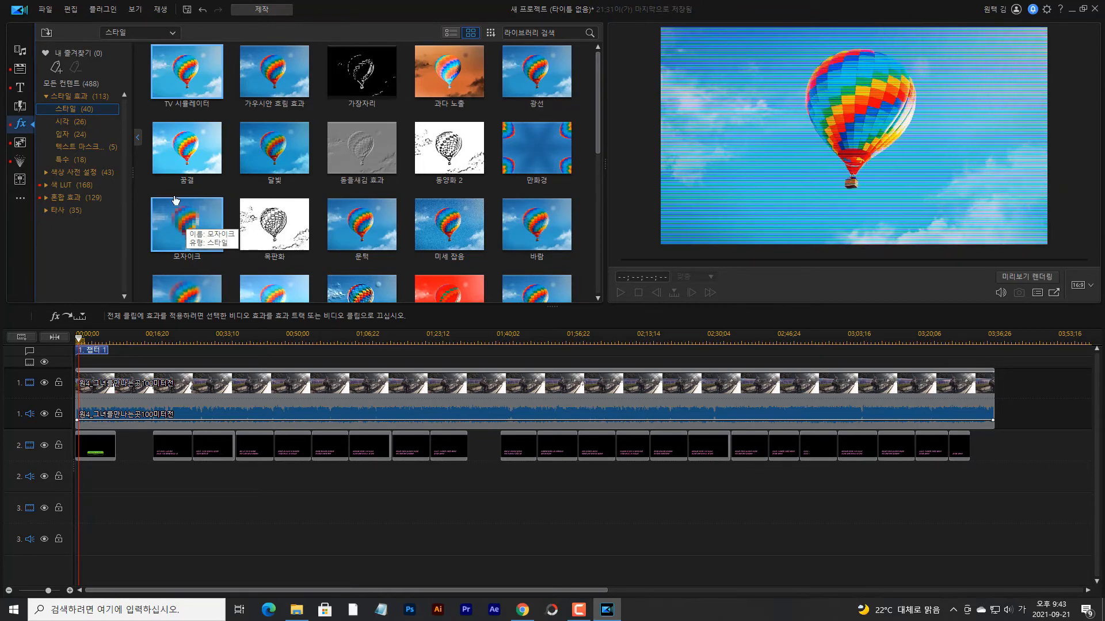
# Step: Add the 모자이크 effect to the favorites and show the 내 즐겨찾기 collection
pyautogui.rightClick(197, 222)
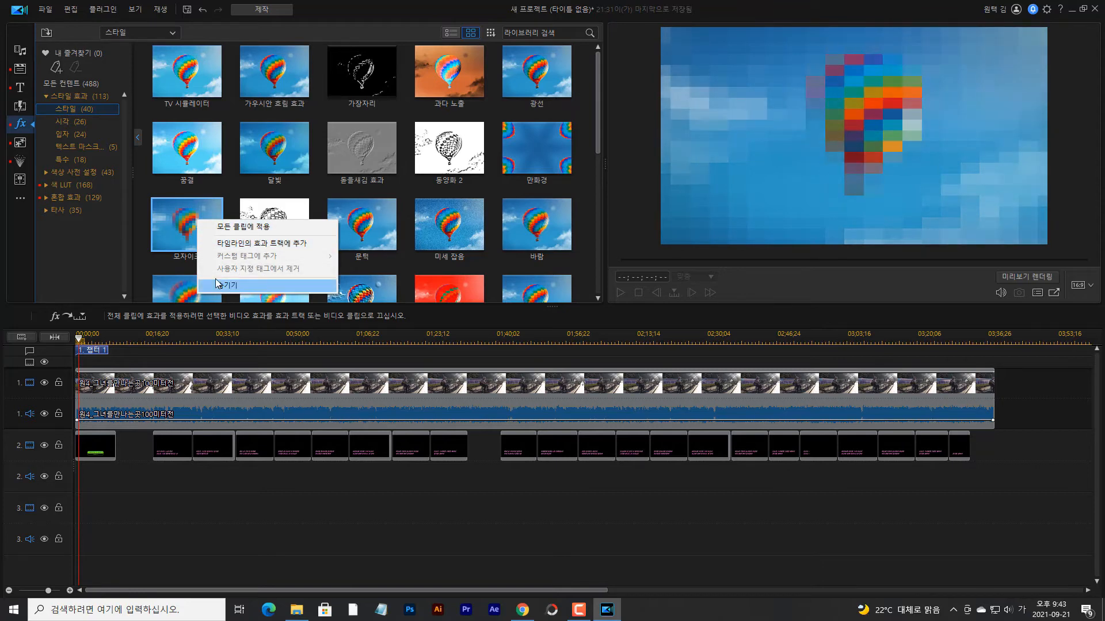
pyautogui.click(233, 202)
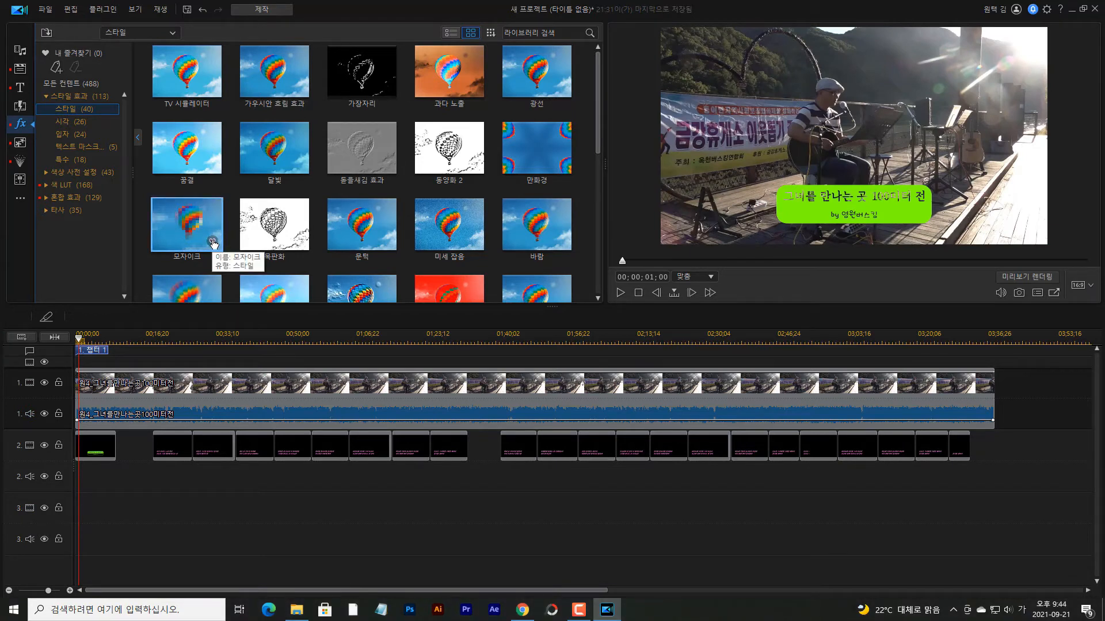
pyautogui.click(213, 242)
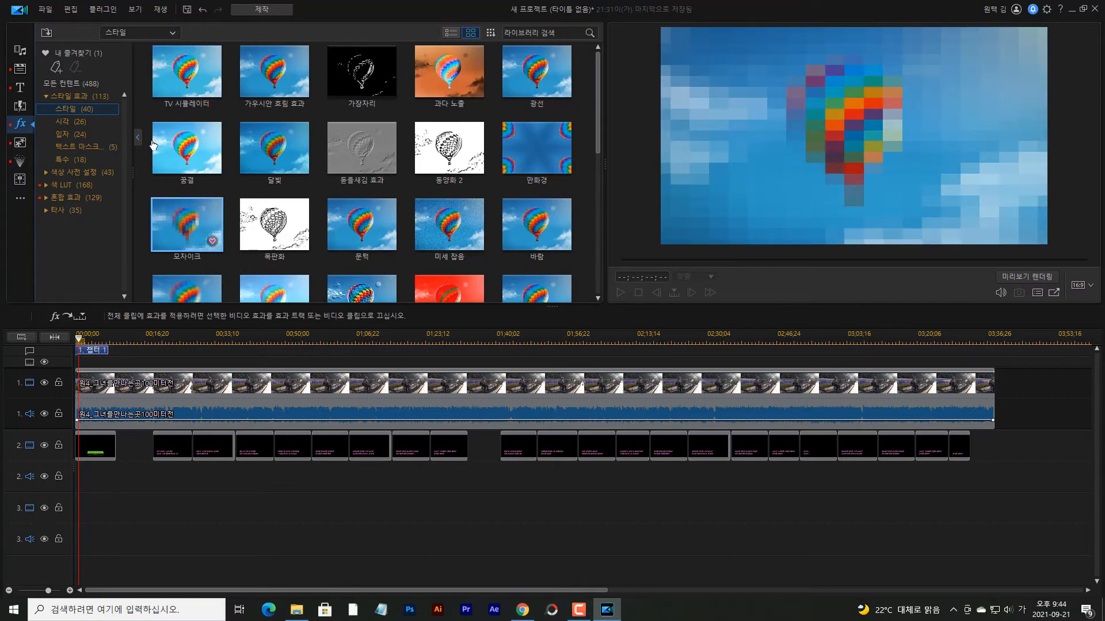
pyautogui.click(75, 55)
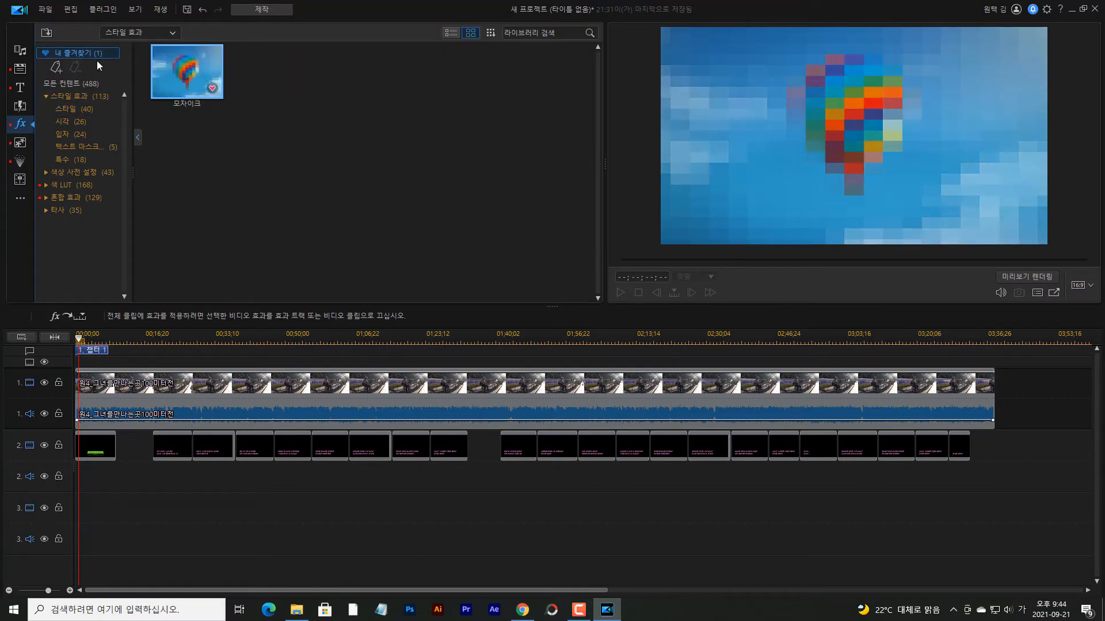
# Step: Apply the favorite 모자이크 effect to the video clip on track 1 and open its effect settings
pyautogui.moveTo(190, 75); pyautogui.dragTo(279, 389)
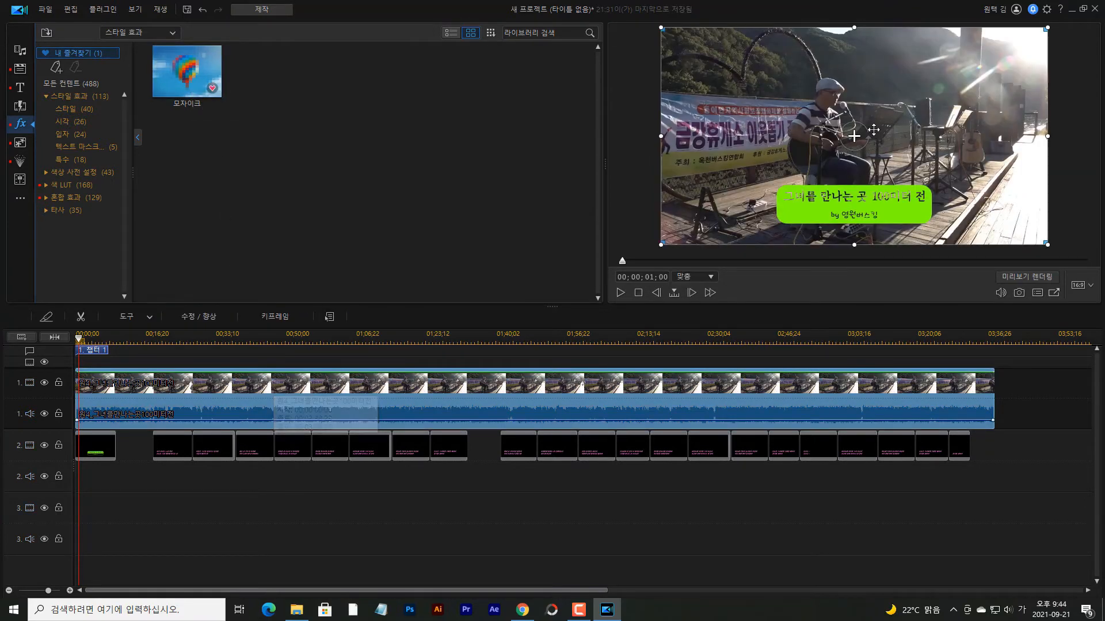
pyautogui.moveTo(187, 79)
pyautogui.mouseDown()
pyautogui.moveTo(316, 212)
pyautogui.moveTo(315, 384)
pyautogui.mouseUp()
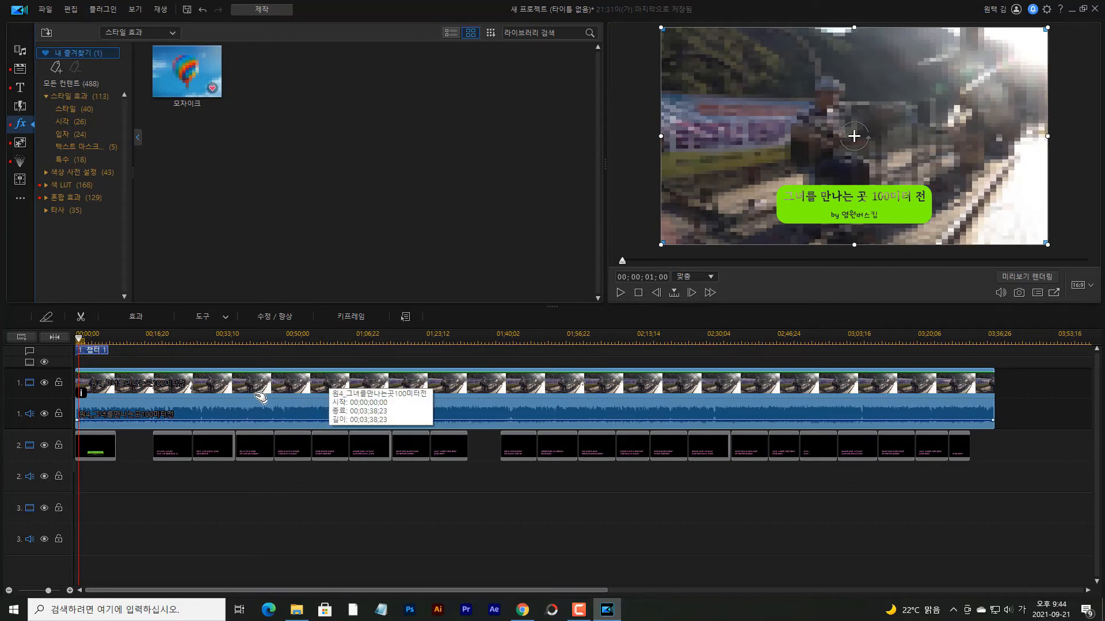
pyautogui.click(136, 317)
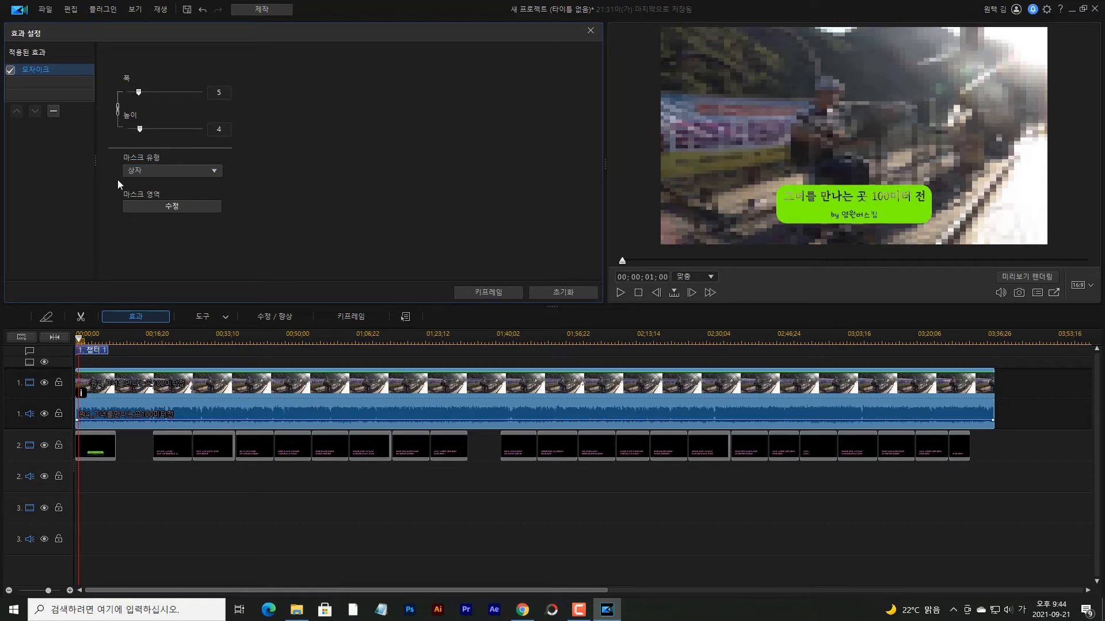
# Step: Limit the mosaic's mask area to a small rectangle over the banner lettering beside the performer and apply the mask
pyautogui.click(170, 208)
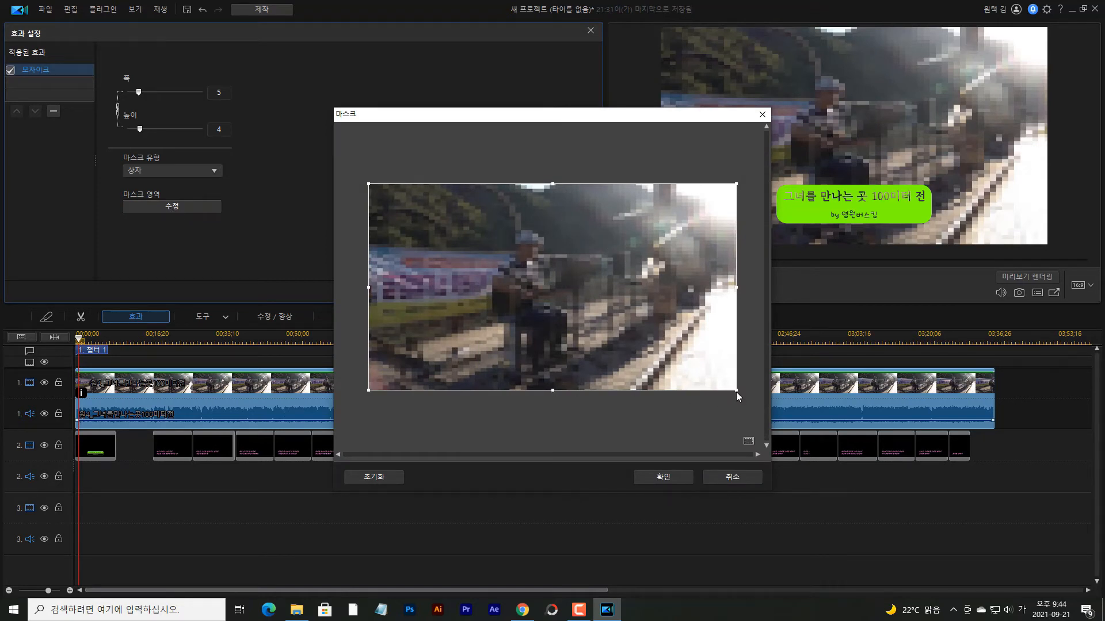
pyautogui.moveTo(735, 389); pyautogui.dragTo(459, 317)
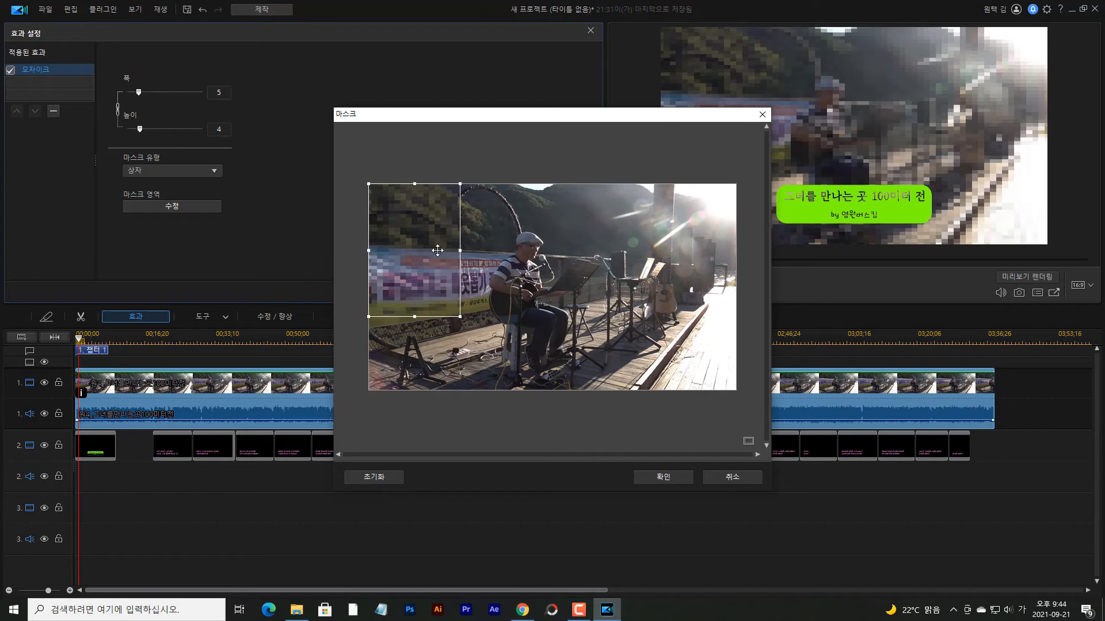
pyautogui.moveTo(416, 184); pyautogui.dragTo(415, 280)
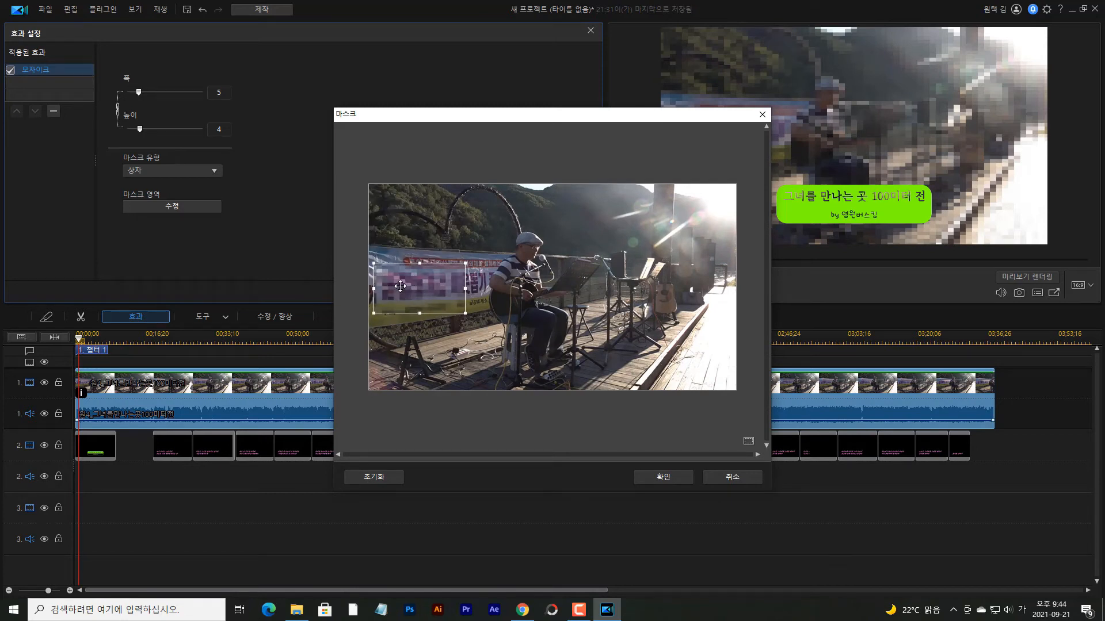
pyautogui.click(663, 477)
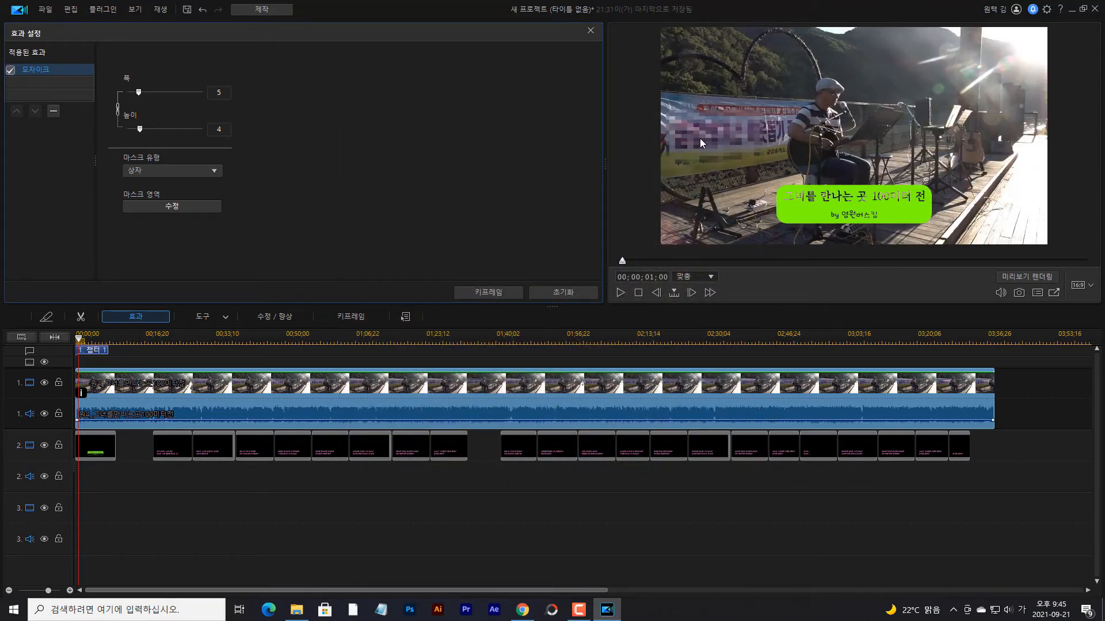
# Step: Set the mosaic's width to 13 and height to 6, and remove the 모자이크 effect from the clip
pyautogui.moveTo(139, 128); pyautogui.dragTo(153, 130)
pyautogui.moveTo(167, 92)
pyautogui.mouseDown()
pyautogui.moveTo(151, 92)
pyautogui.moveTo(160, 96)
pyautogui.mouseUp()
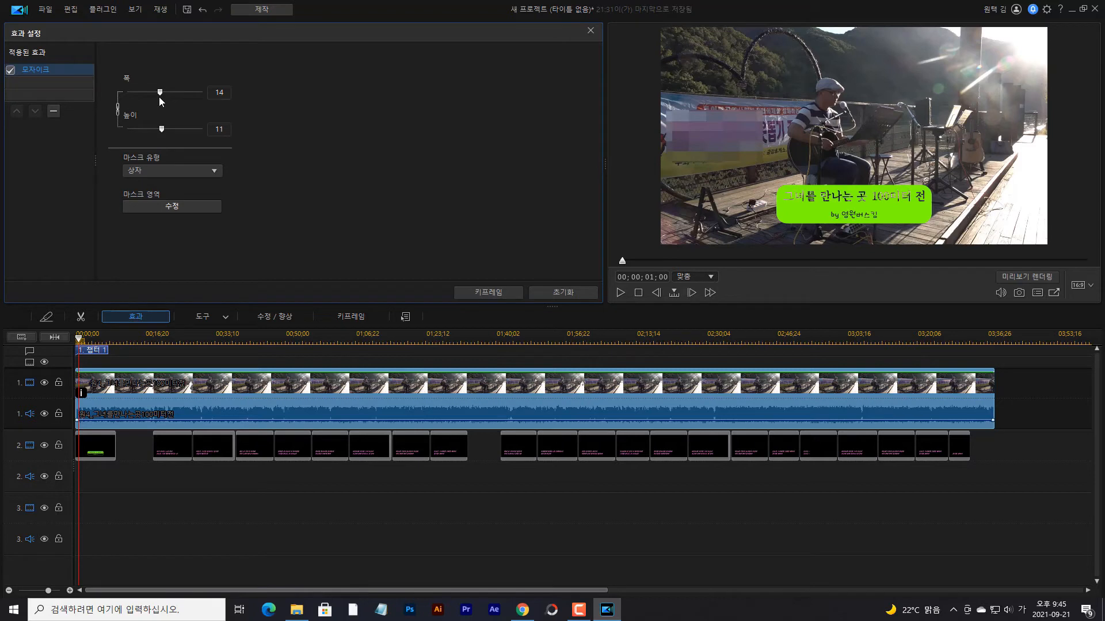
pyautogui.moveTo(161, 92); pyautogui.dragTo(144, 92)
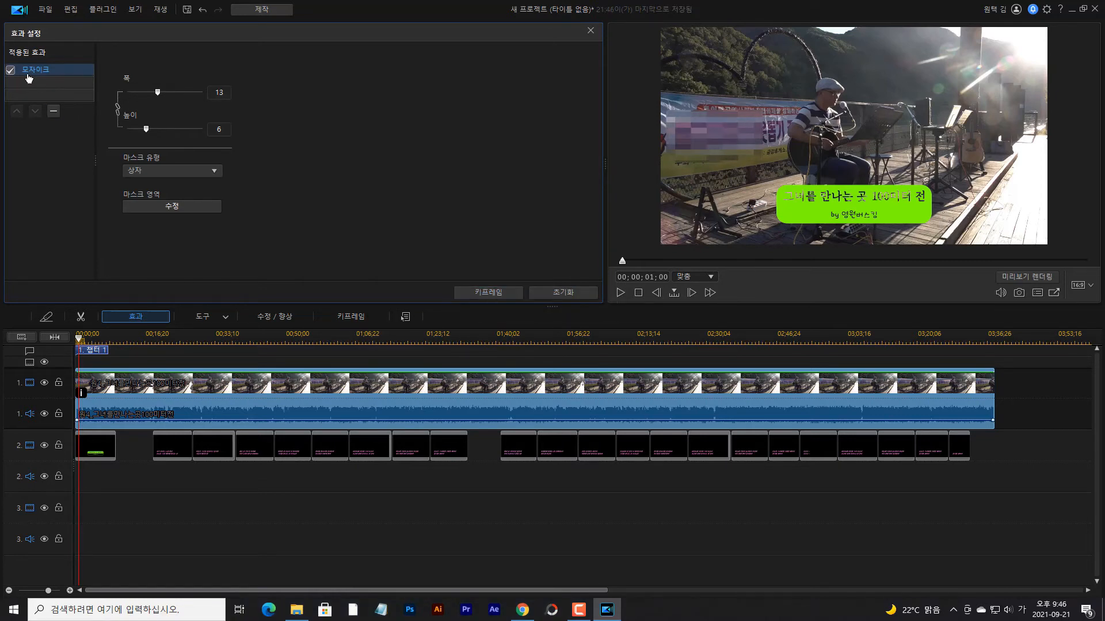
pyautogui.press('Delete')
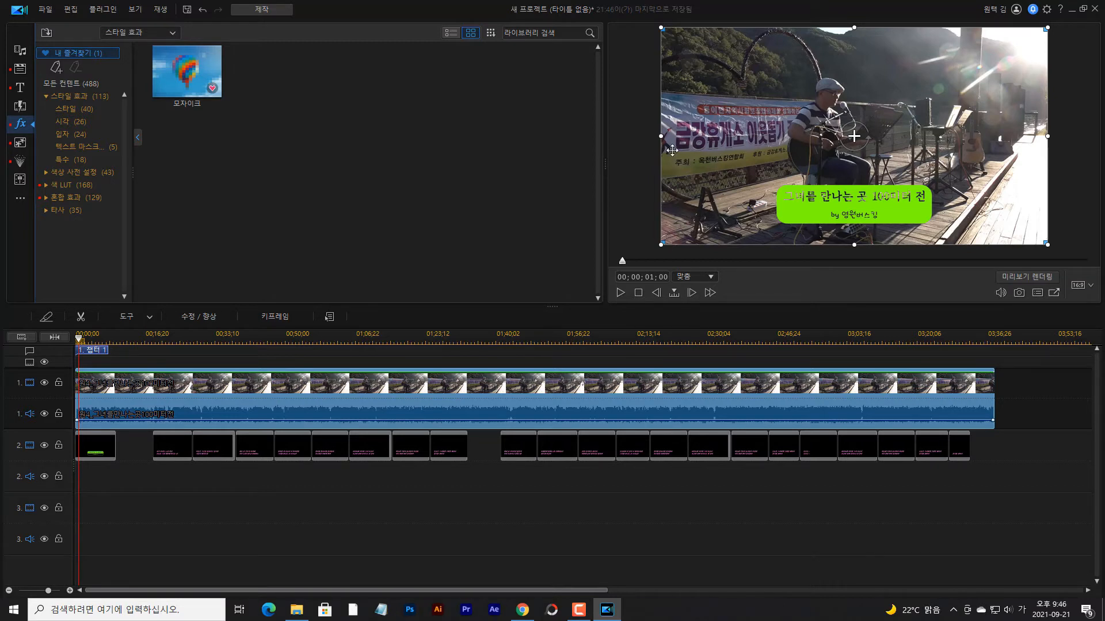
# Step: Enlarge the track 1 clip by setting its 높이 to 1.3 in the 클립 속성 keyframe settings
pyautogui.click(277, 318)
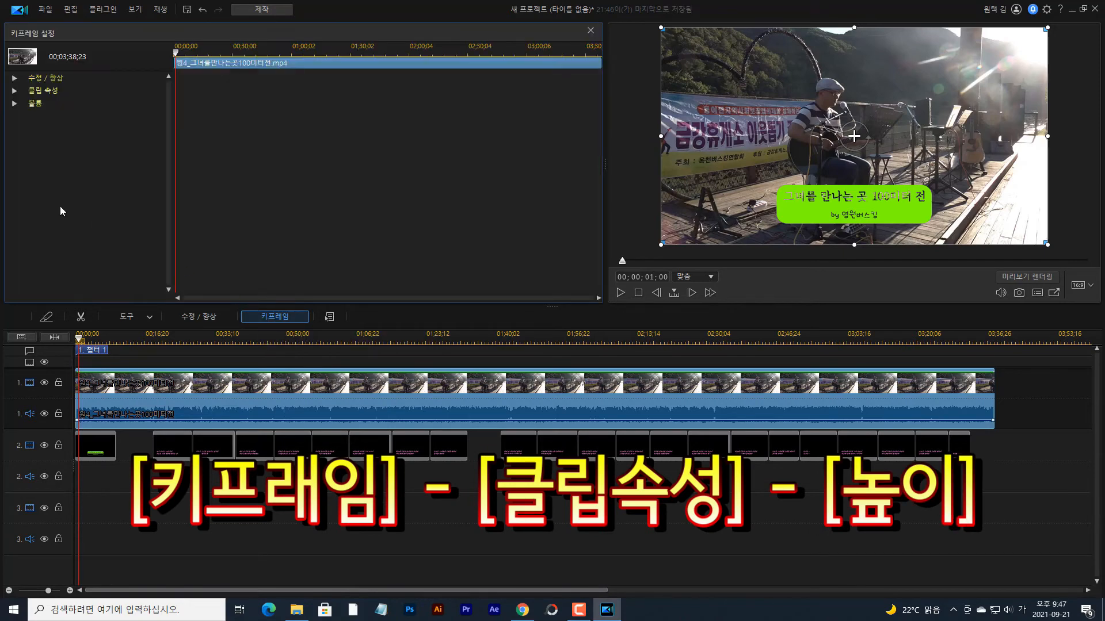
pyautogui.click(14, 91)
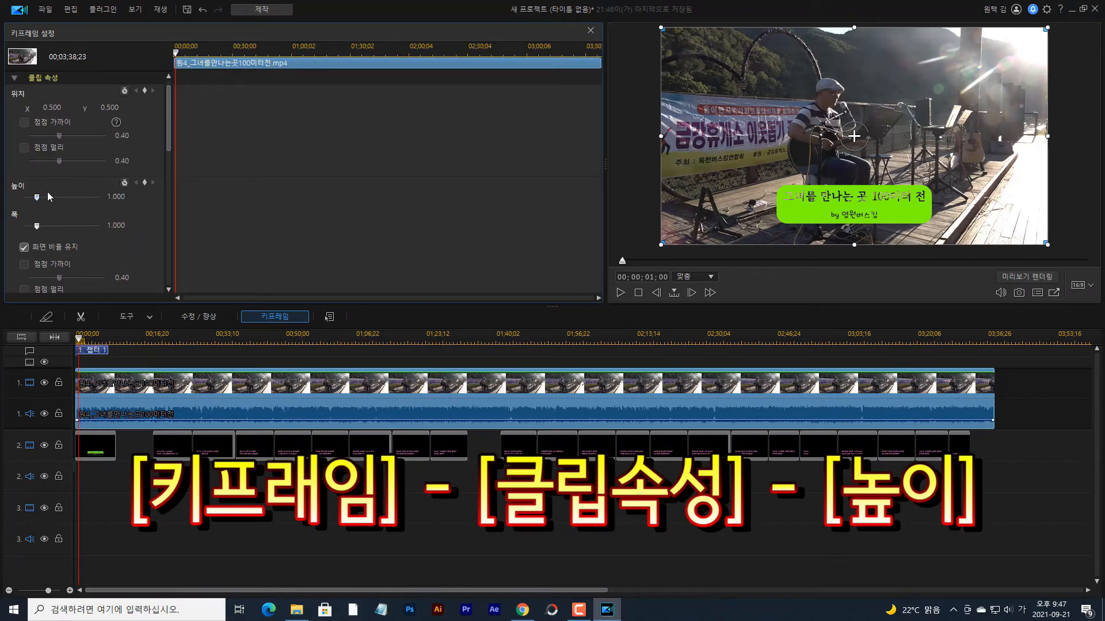
pyautogui.click(117, 197)
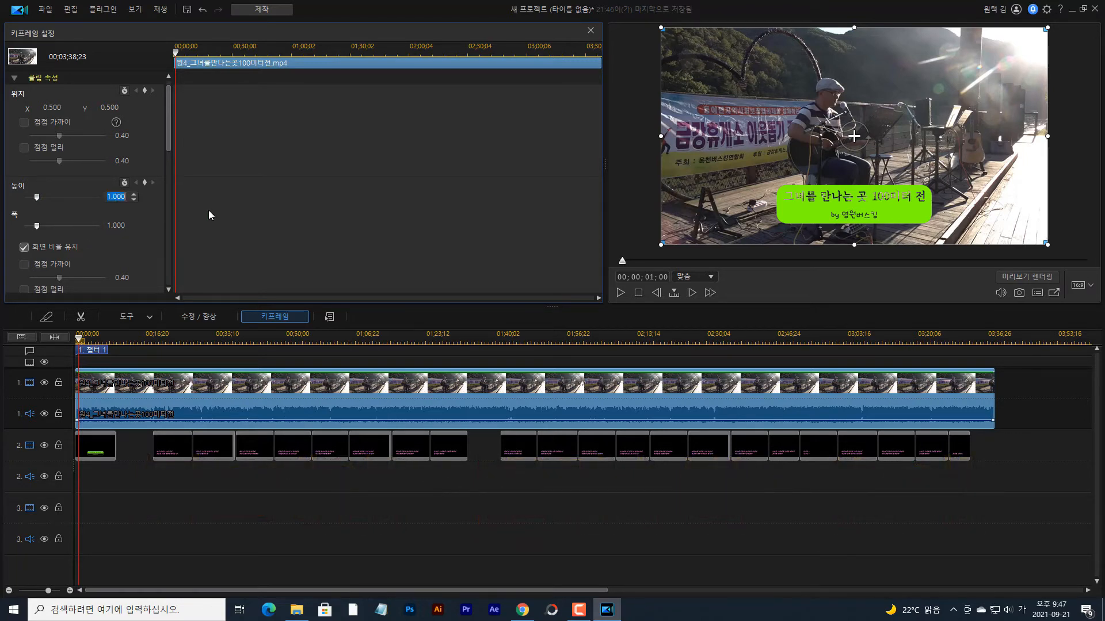
pyautogui.write('1.3')
pyautogui.press('Return')
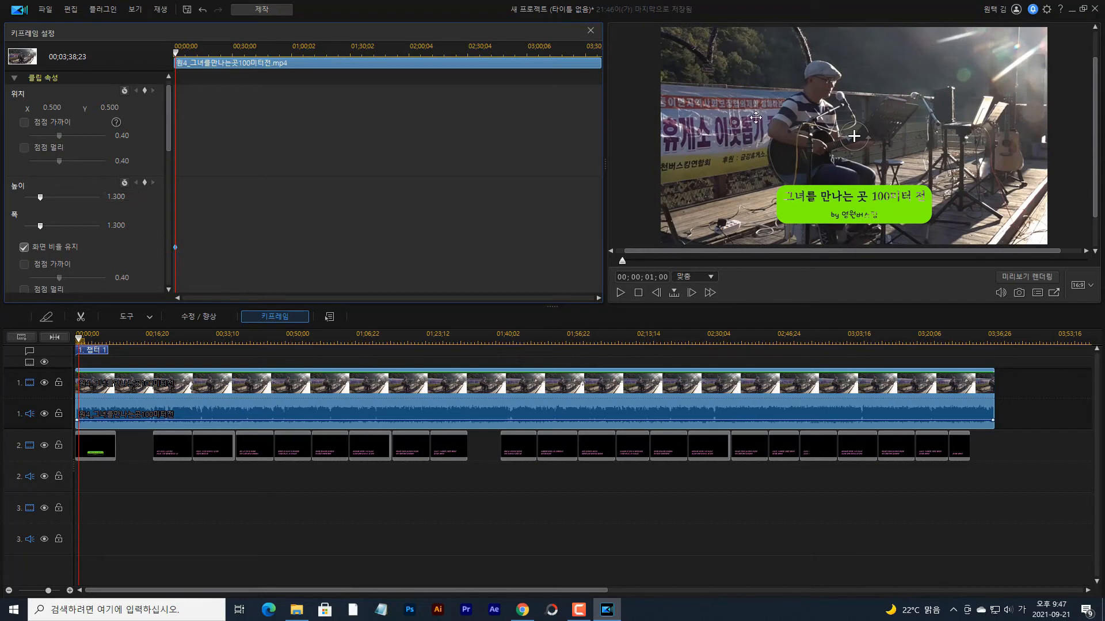
# Step: Reposition the enlarged clip in the preview to X 0.612, Y 0.484, close the keyframe settings, and return the playhead to the start
pyautogui.moveTo(853, 136); pyautogui.dragTo(801, 168)
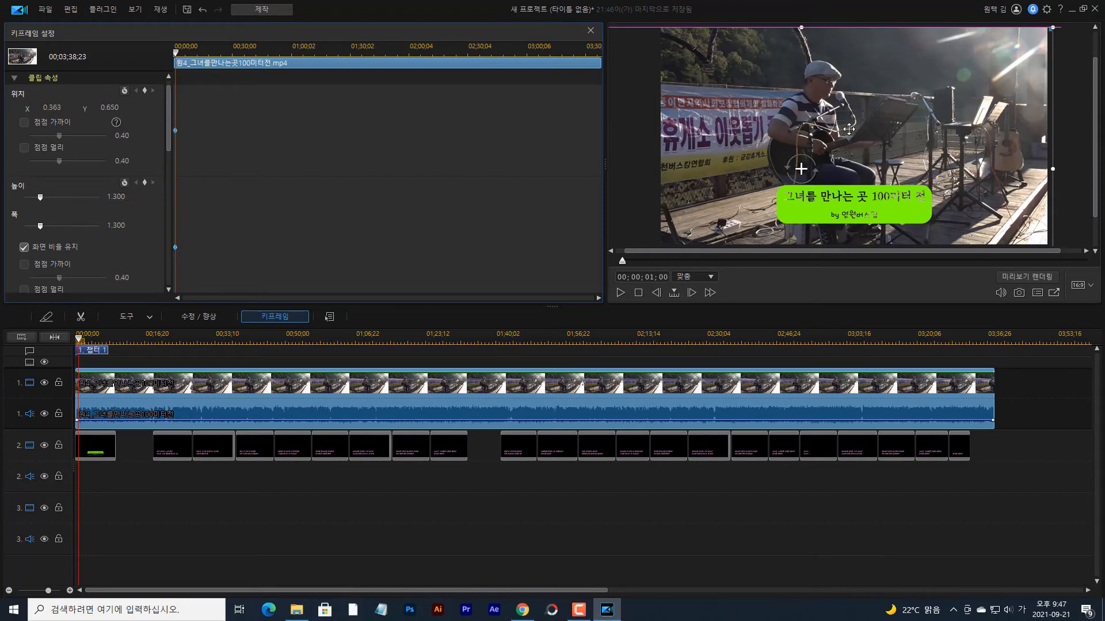
pyautogui.moveTo(859, 131); pyautogui.dragTo(878, 109)
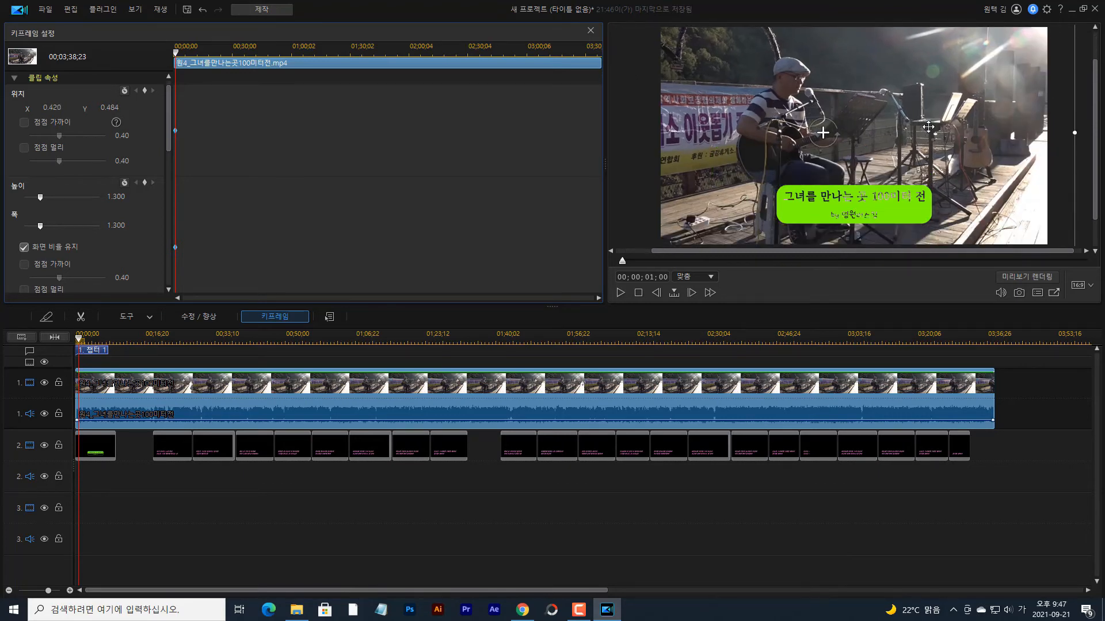
pyautogui.moveTo(928, 126); pyautogui.dragTo(1003, 126)
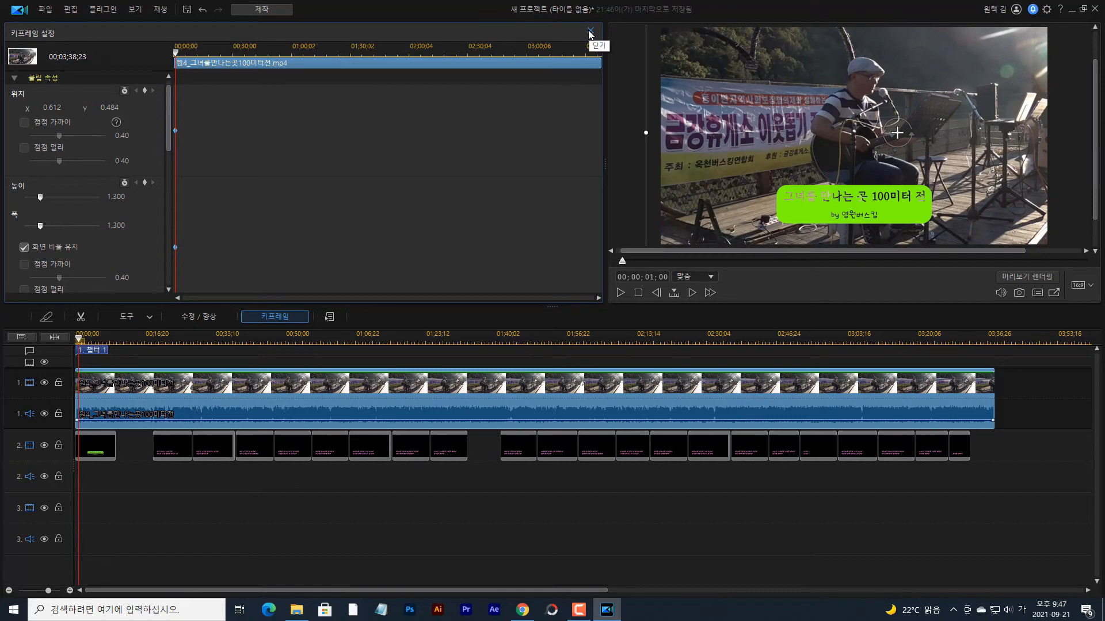
pyautogui.click(591, 32)
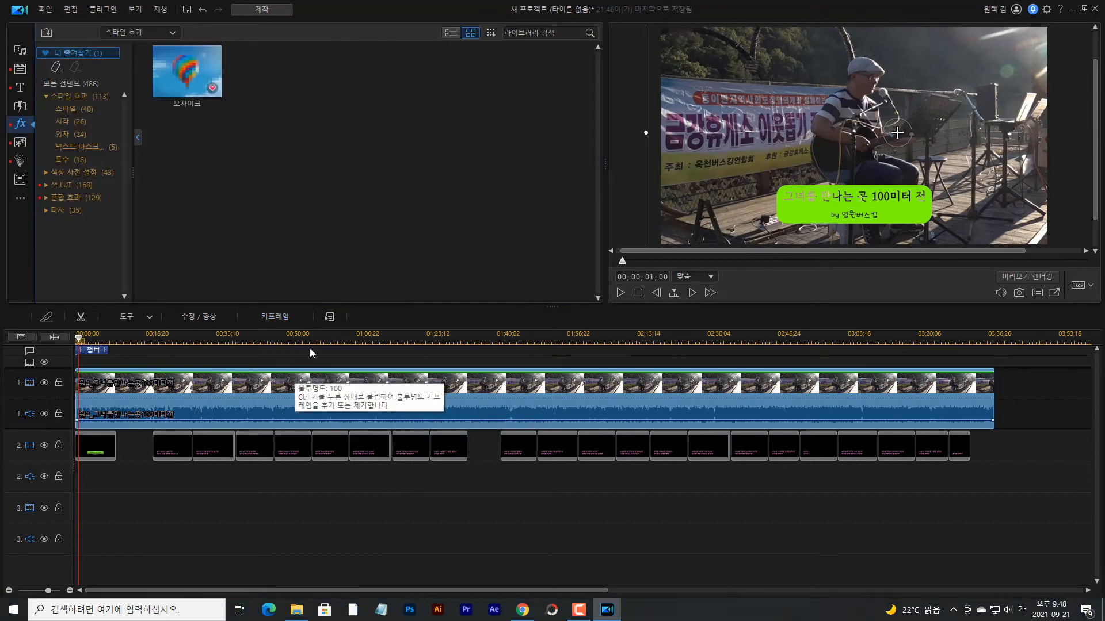
pyautogui.click(71, 344)
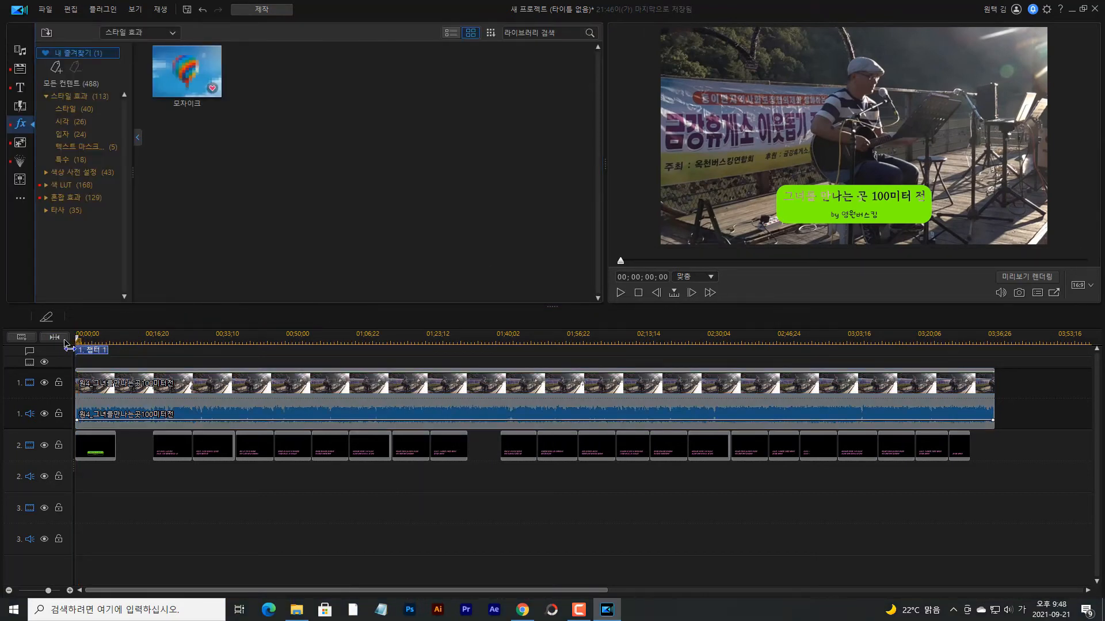
# Step: Browse the full collection of effects in the transition library
pyautogui.click(671, 176)
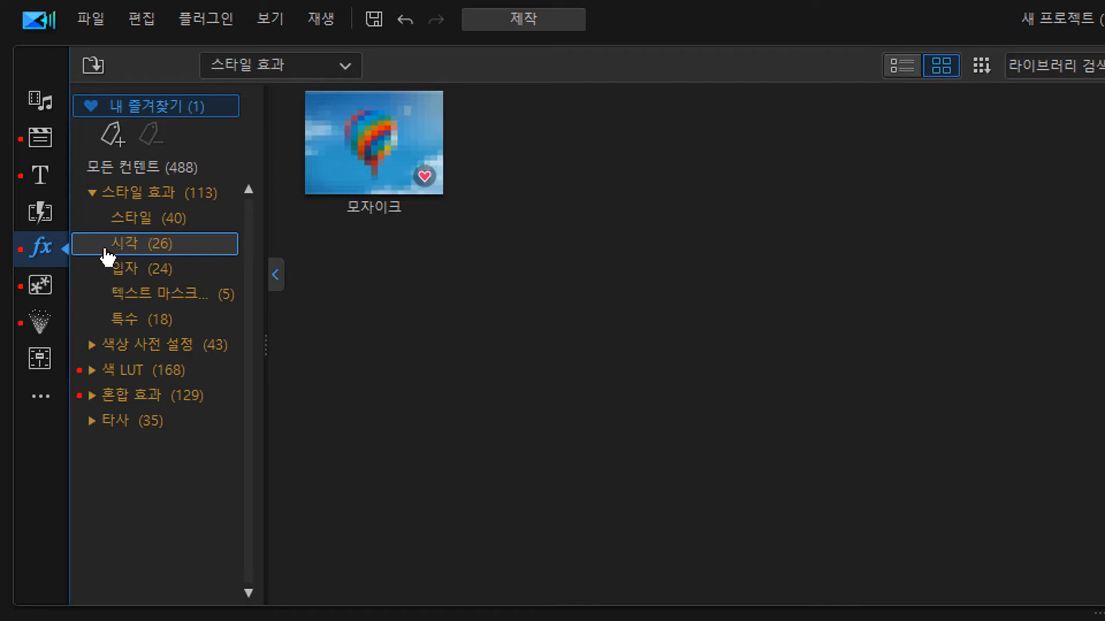
pyautogui.click(33, 208)
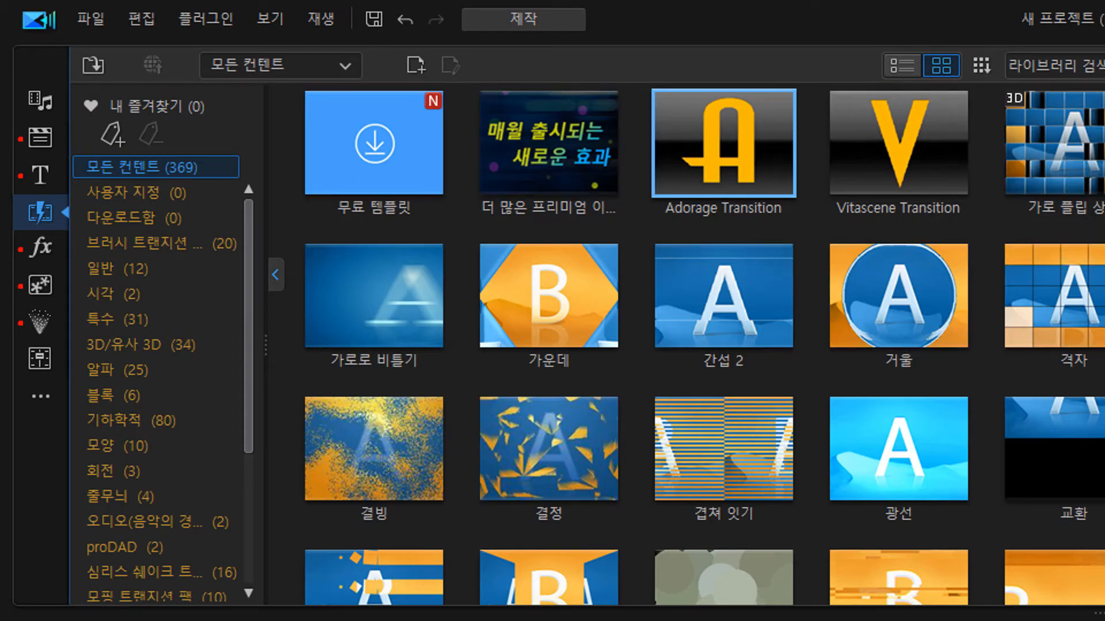
pyautogui.scroll(-10, 702, 345)
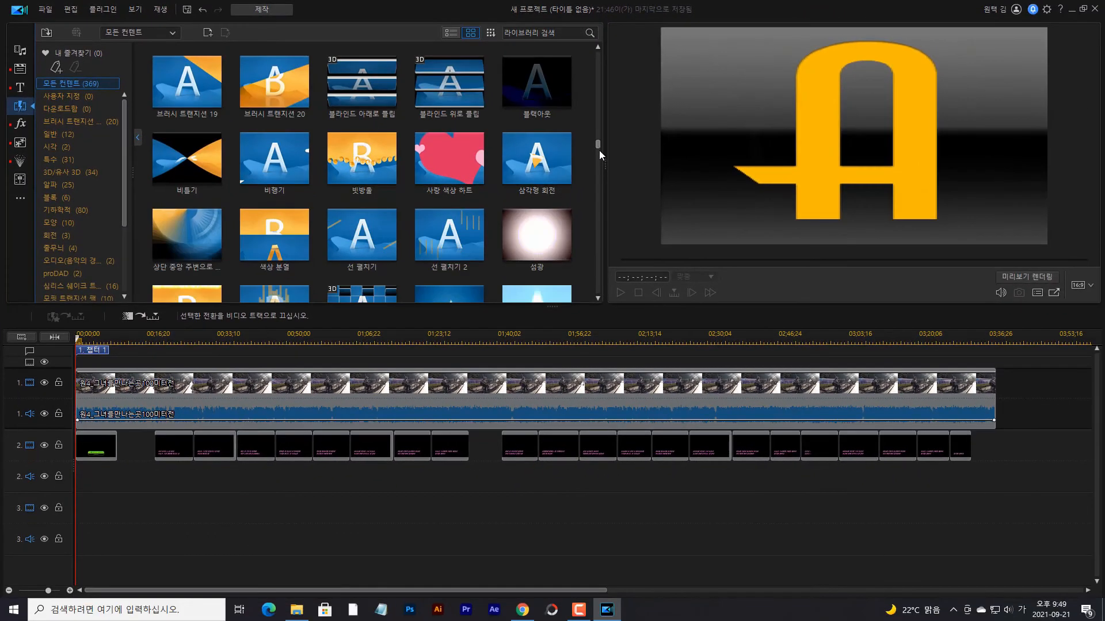
# Step: Try the 오버랩 모양 02 transition at the start of the track 1 clip and play it back
pyautogui.scroll(-8, 599, 151)
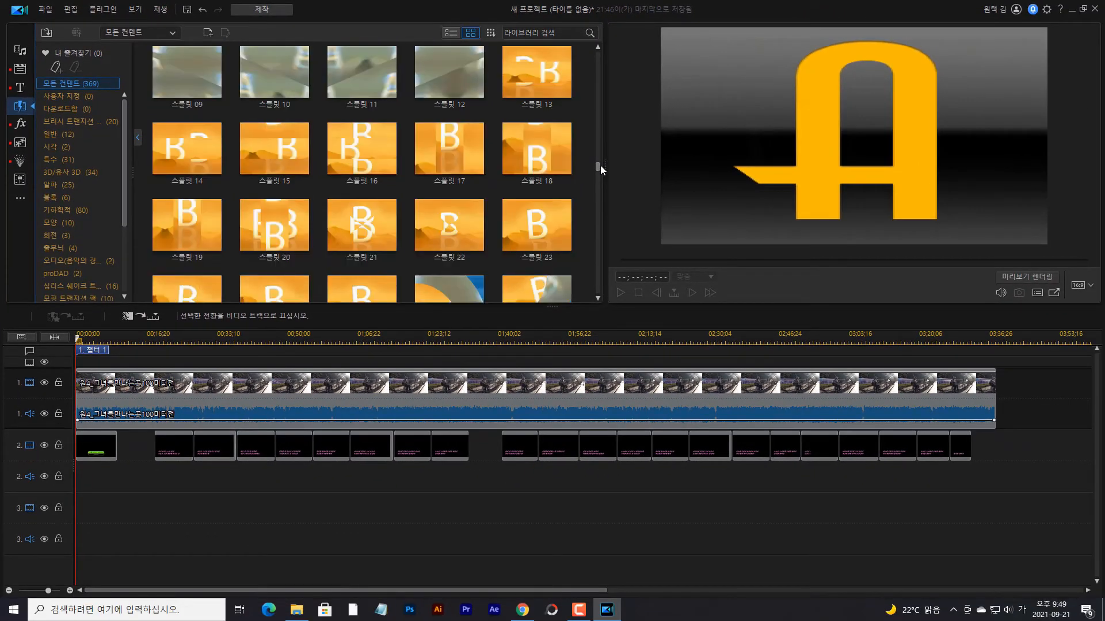
pyautogui.moveTo(600, 165); pyautogui.dragTo(600, 217)
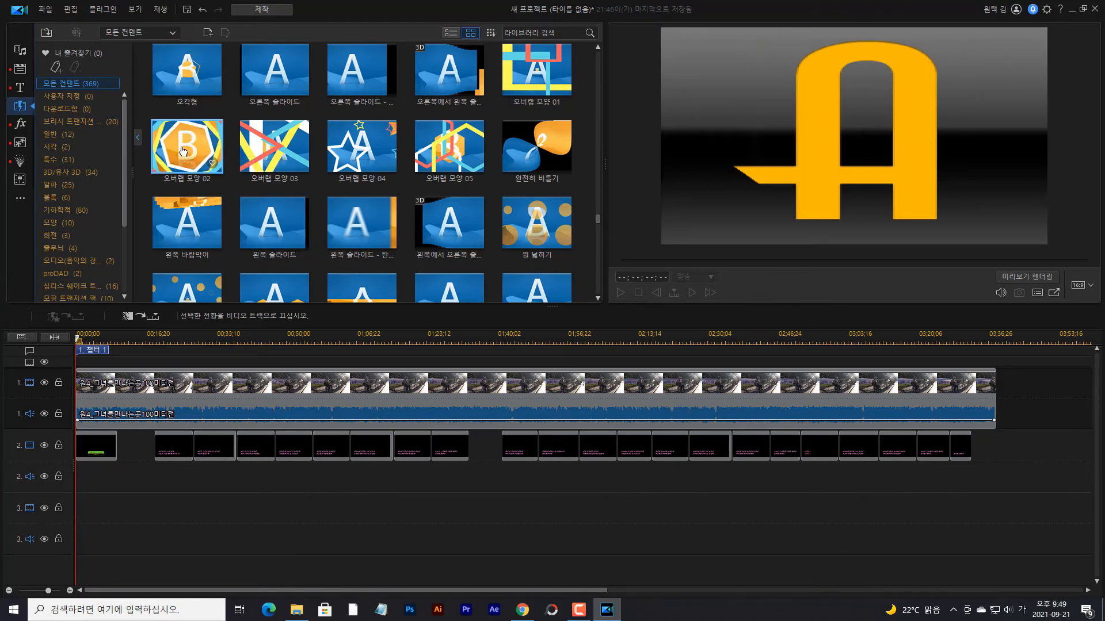
pyautogui.moveTo(184, 182); pyautogui.dragTo(78, 389)
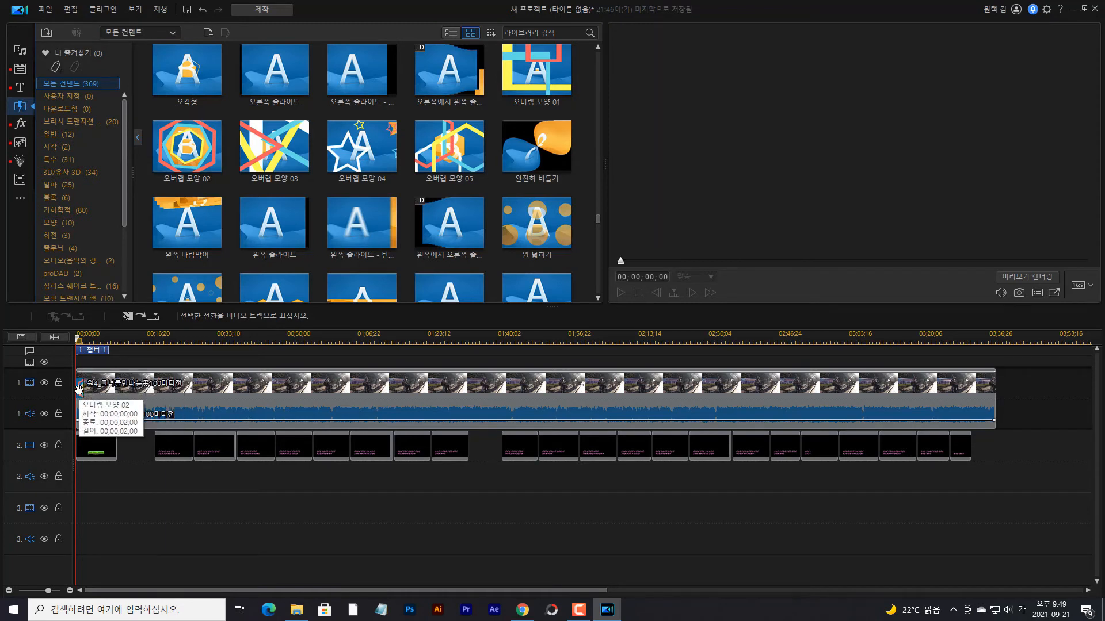
pyautogui.press('space')
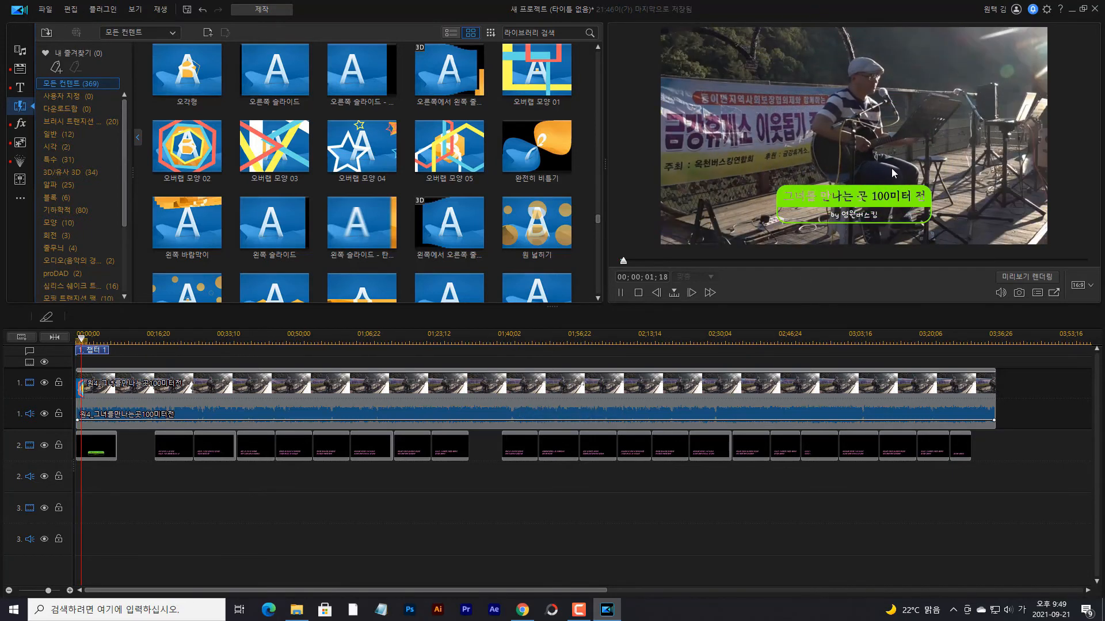
pyautogui.press('space')
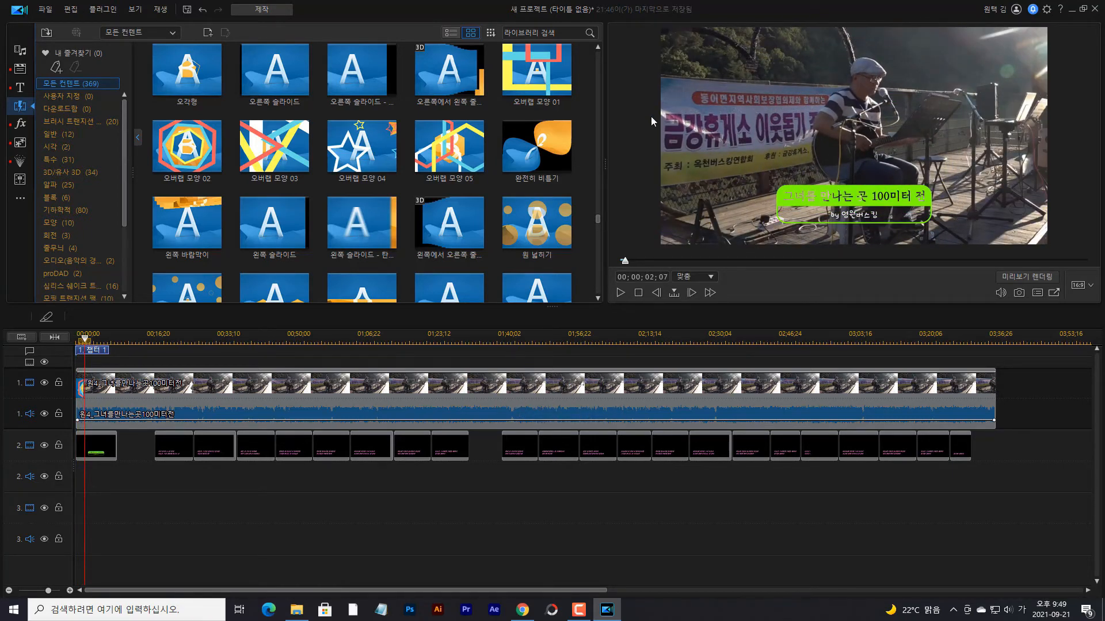
# Step: Mark the 페이드 transition as a favorite and place it at both the start and the end of the track 1 clip
pyautogui.moveTo(599, 220); pyautogui.dragTo(600, 271)
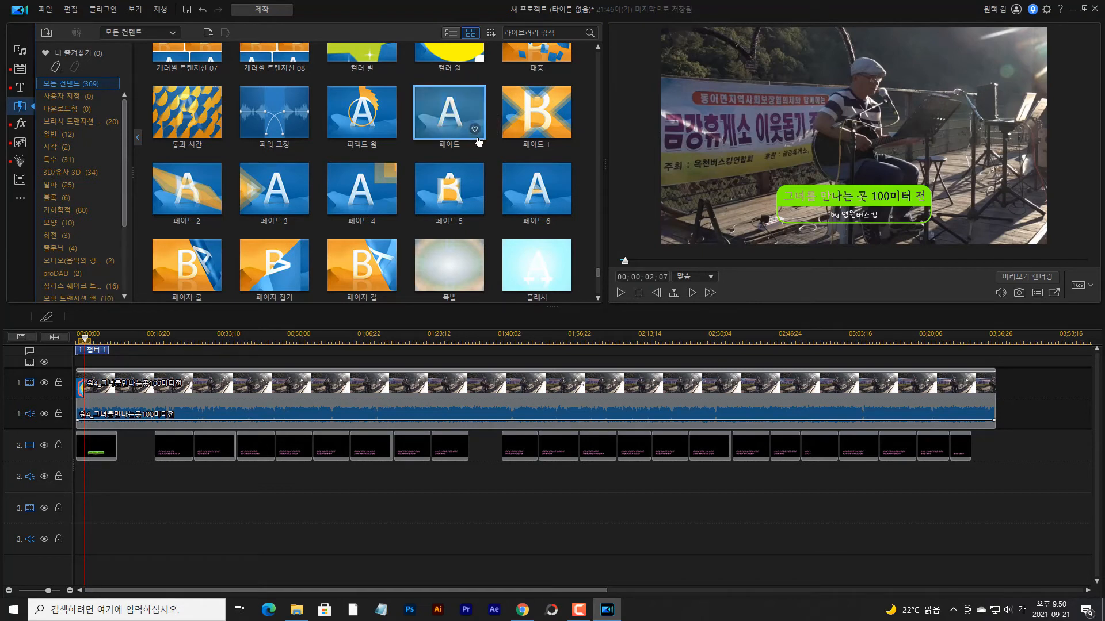
pyautogui.click(474, 131)
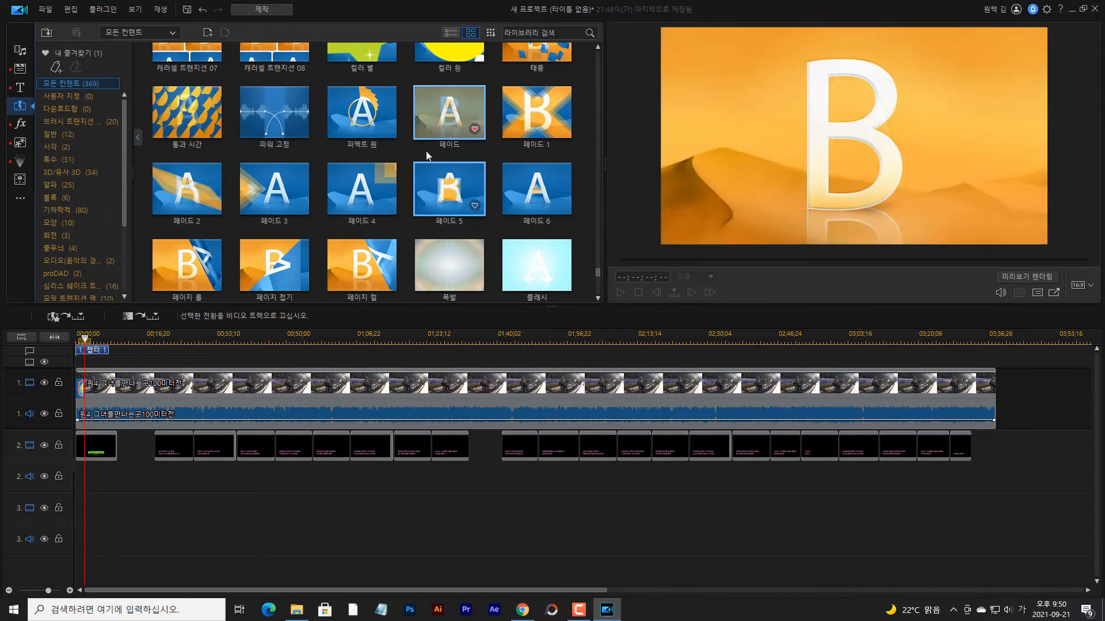
pyautogui.moveTo(438, 121); pyautogui.dragTo(81, 391)
pyautogui.press('space')
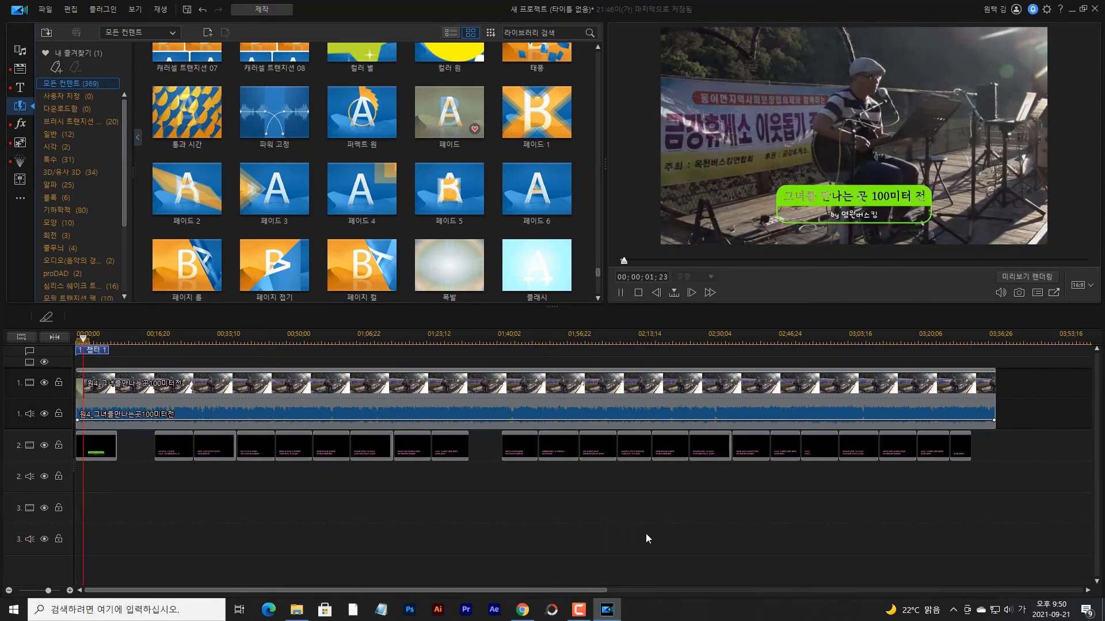
pyautogui.press('space')
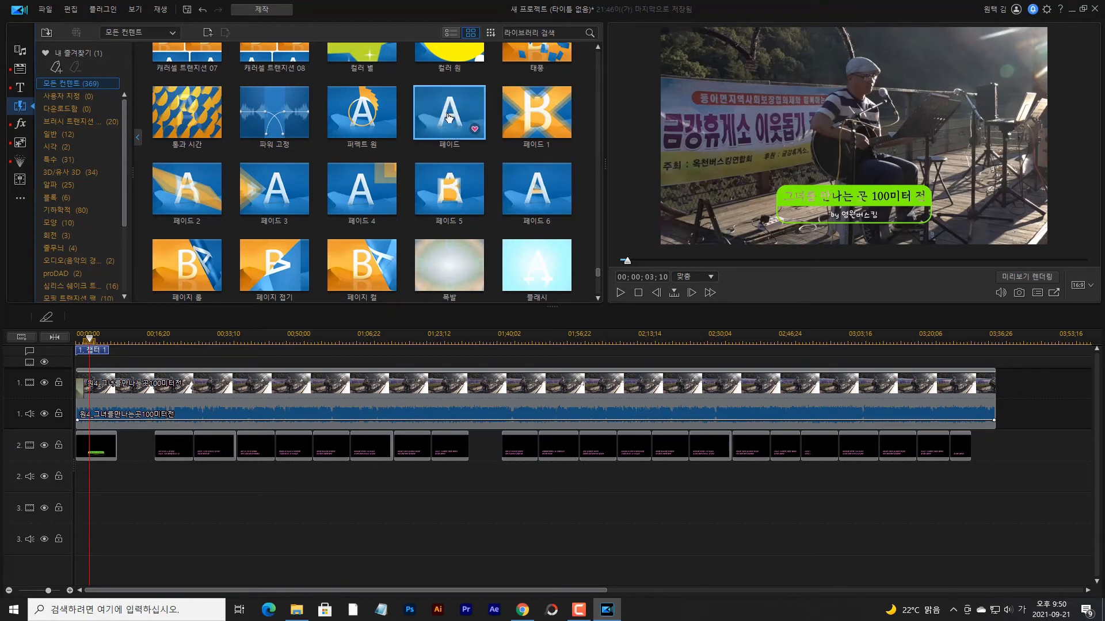
pyautogui.moveTo(450, 118)
pyautogui.mouseDown()
pyautogui.moveTo(962, 323)
pyautogui.moveTo(992, 385)
pyautogui.mouseUp()
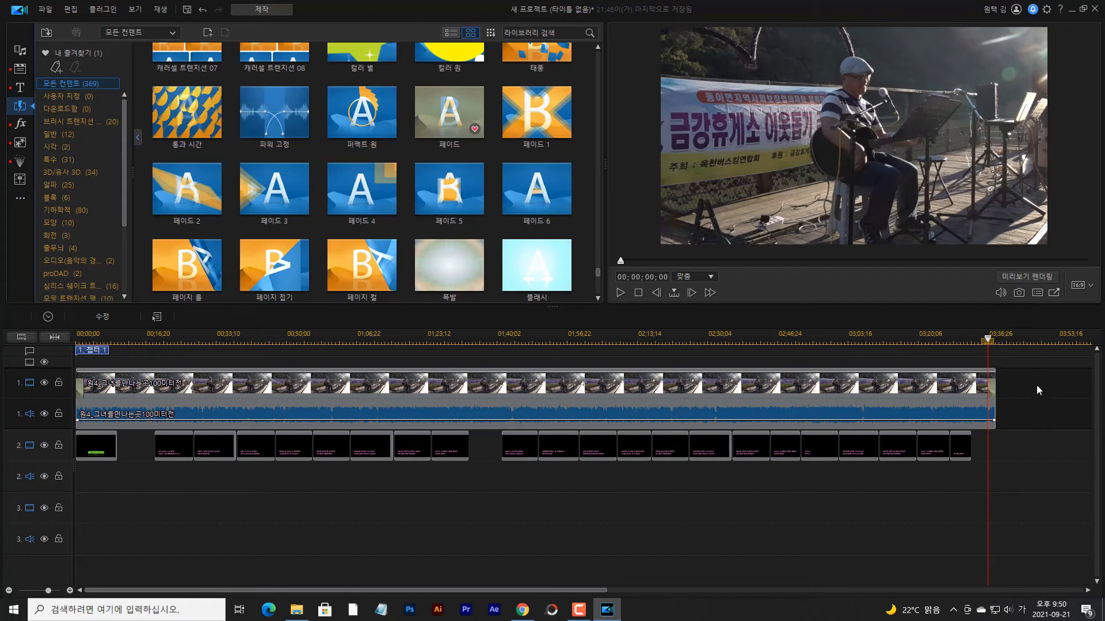
pyautogui.press('space')
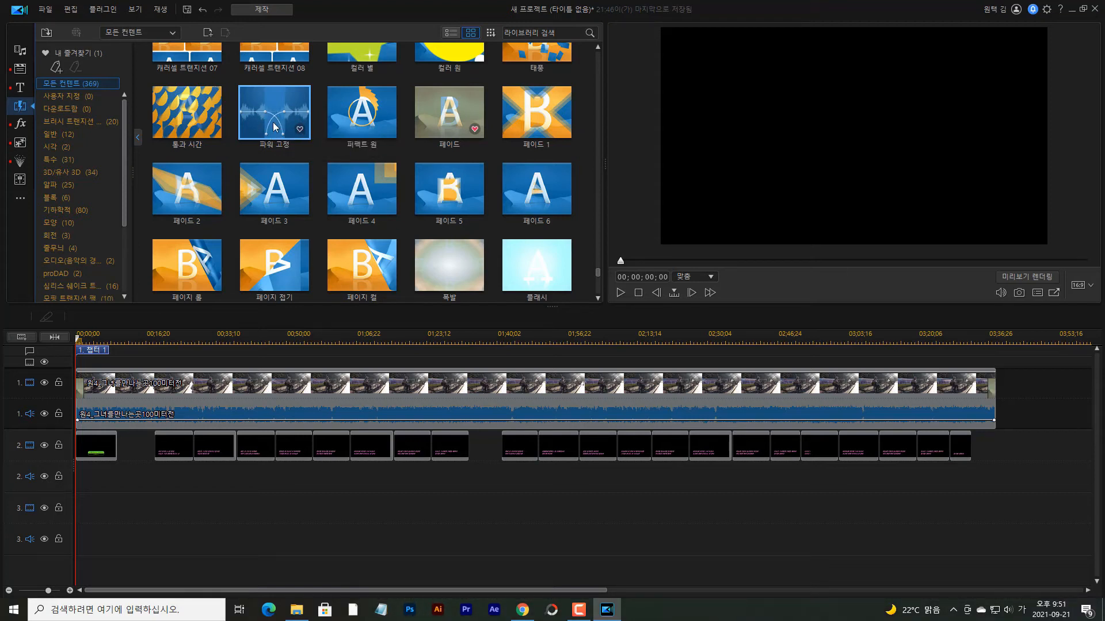
# Step: Show the audio transition category and place the 이득 고정 transition at the end of track 1's audio
pyautogui.scroll(3, 284, 132)
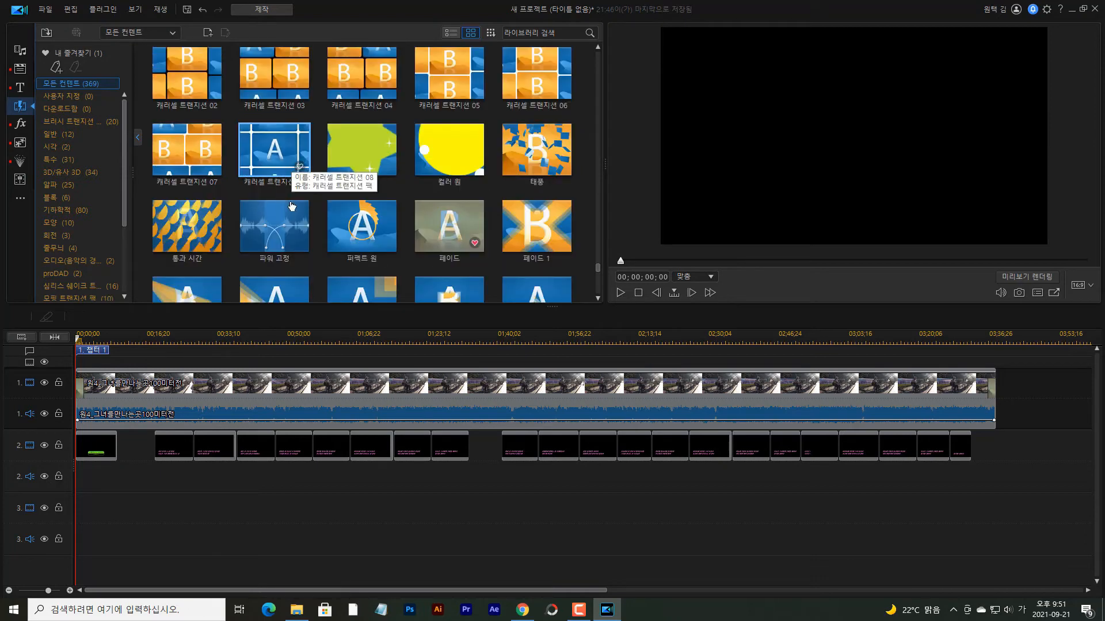
pyautogui.scroll(3, 295, 219)
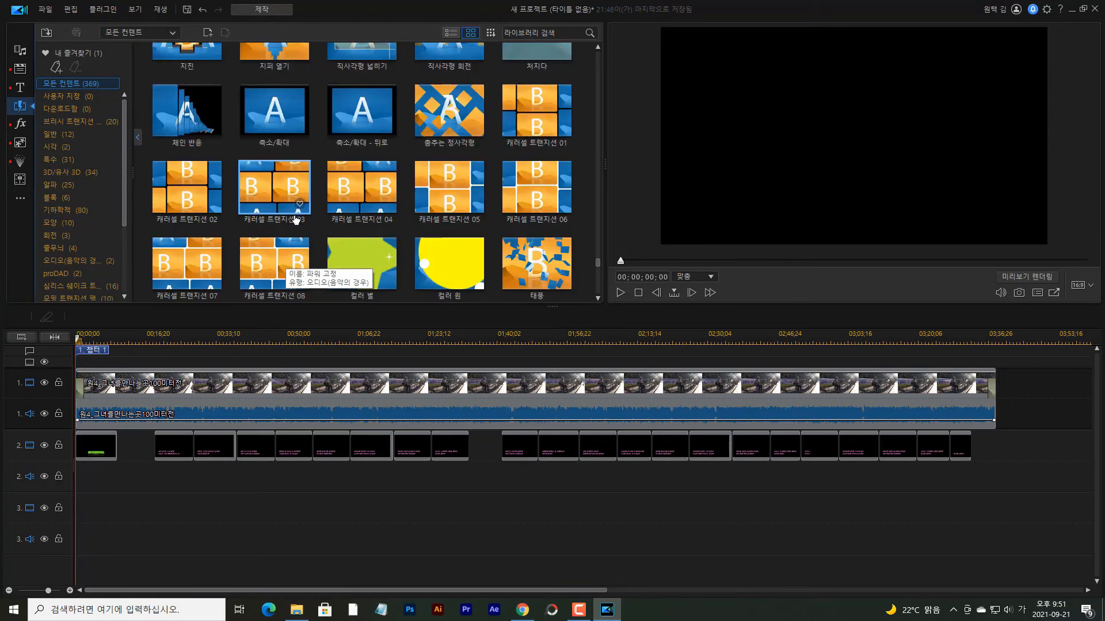
pyautogui.scroll(10, 293, 218)
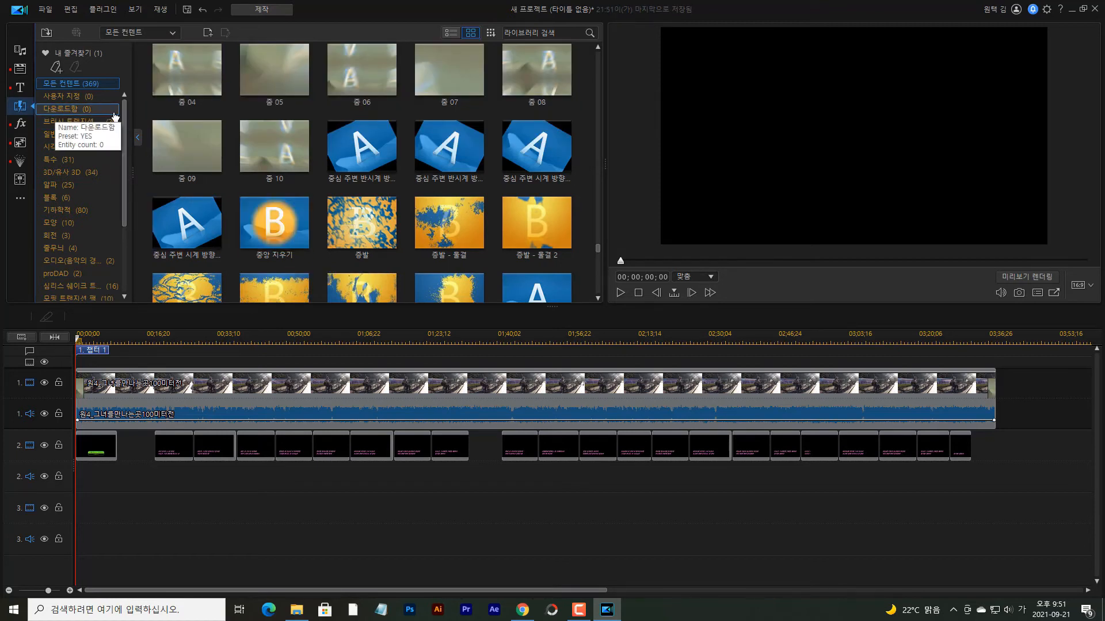
pyautogui.moveTo(122, 135); pyautogui.dragTo(124, 170)
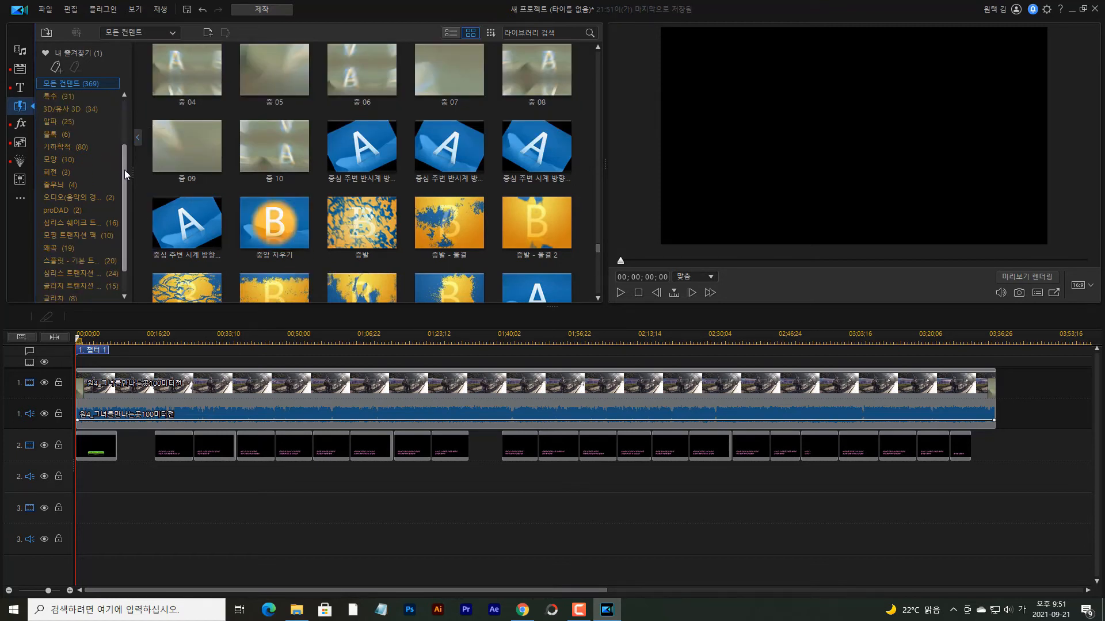
pyautogui.click(68, 197)
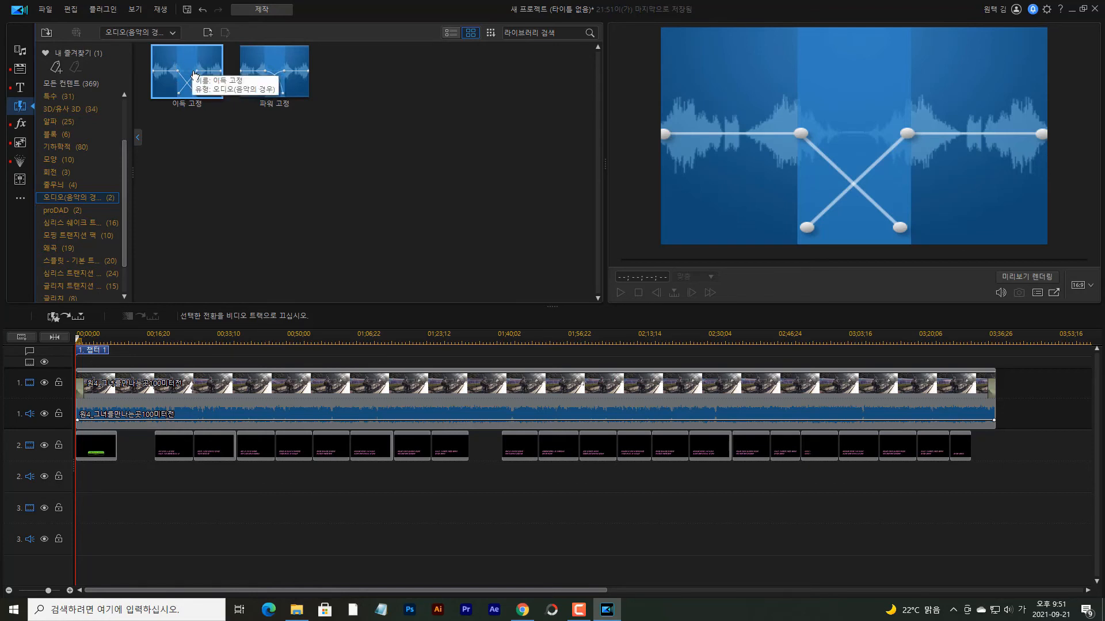
pyautogui.moveTo(198, 83)
pyautogui.mouseDown()
pyautogui.moveTo(185, 69)
pyautogui.moveTo(838, 226)
pyautogui.moveTo(1011, 395)
pyautogui.moveTo(992, 411)
pyautogui.mouseUp()
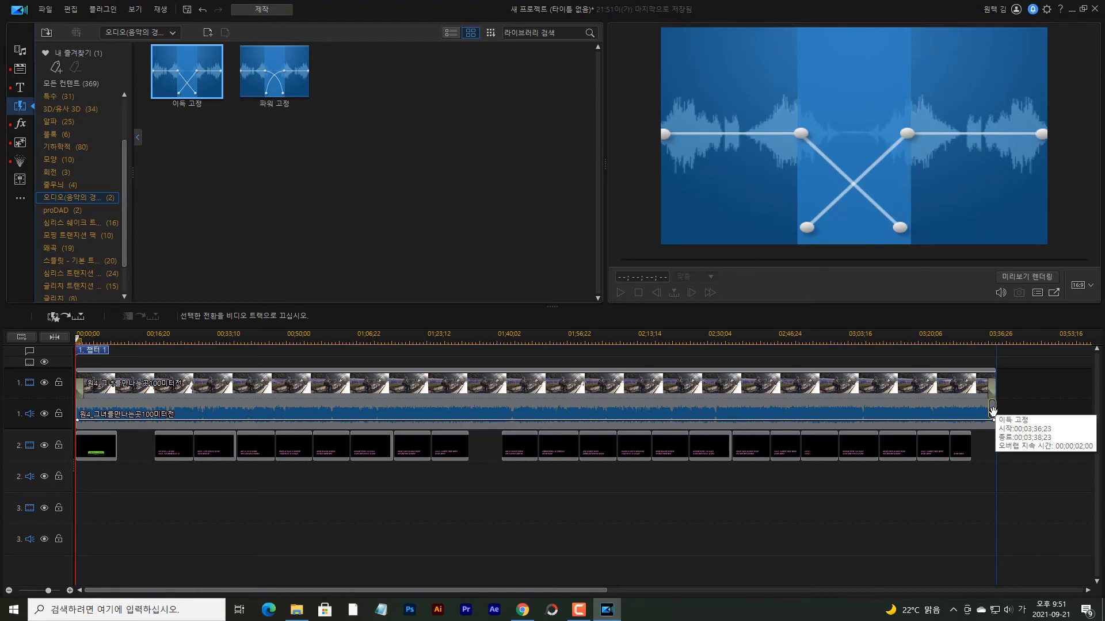
pyautogui.click(992, 410)
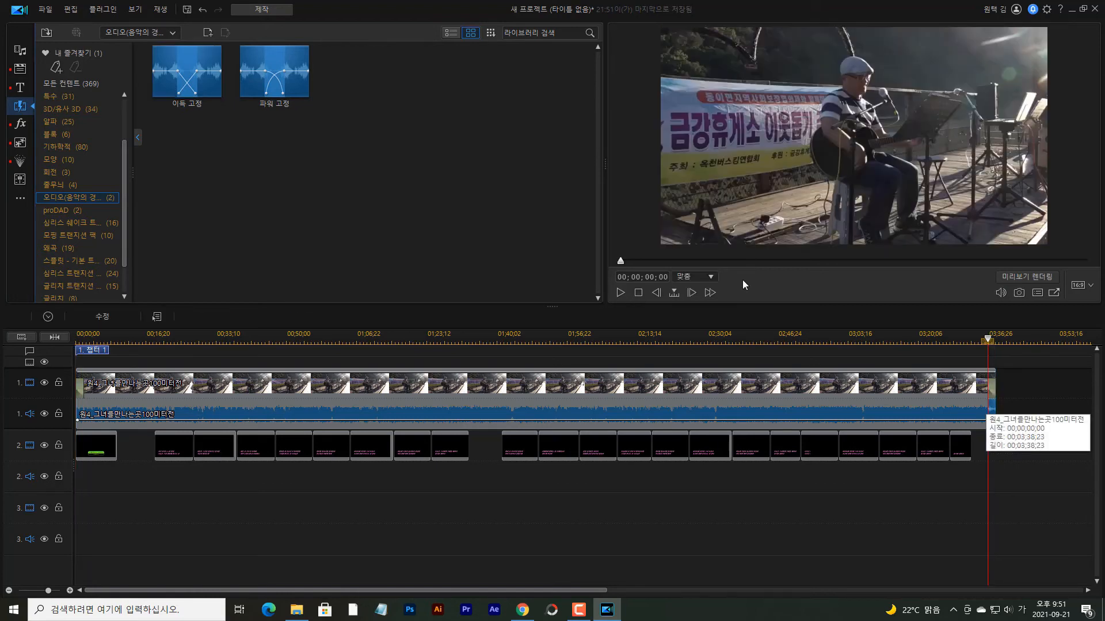
# Step: Add the 이득 고정 transition to the favorites, show the favorites collection, and move the playhead to 00;00;22;12
pyautogui.click(213, 92)
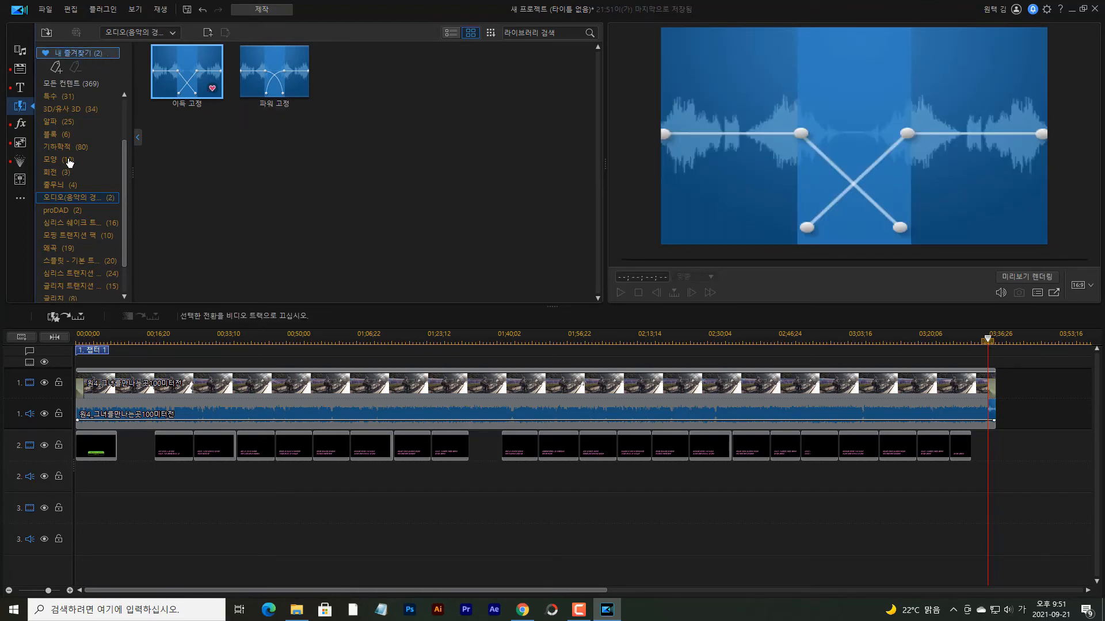
pyautogui.click(68, 53)
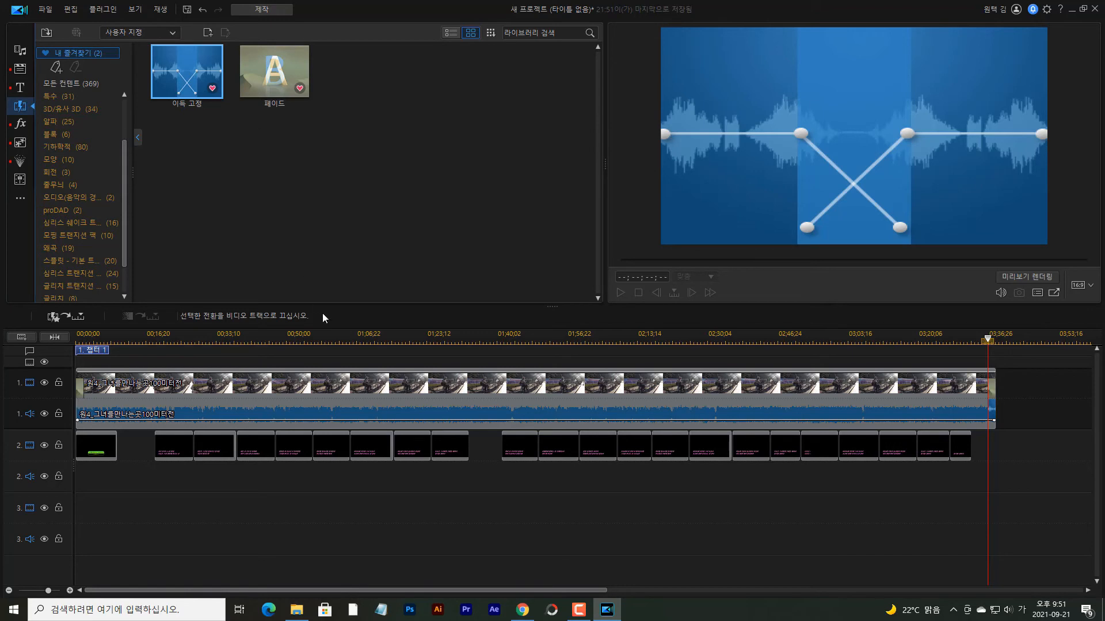
pyautogui.click(169, 338)
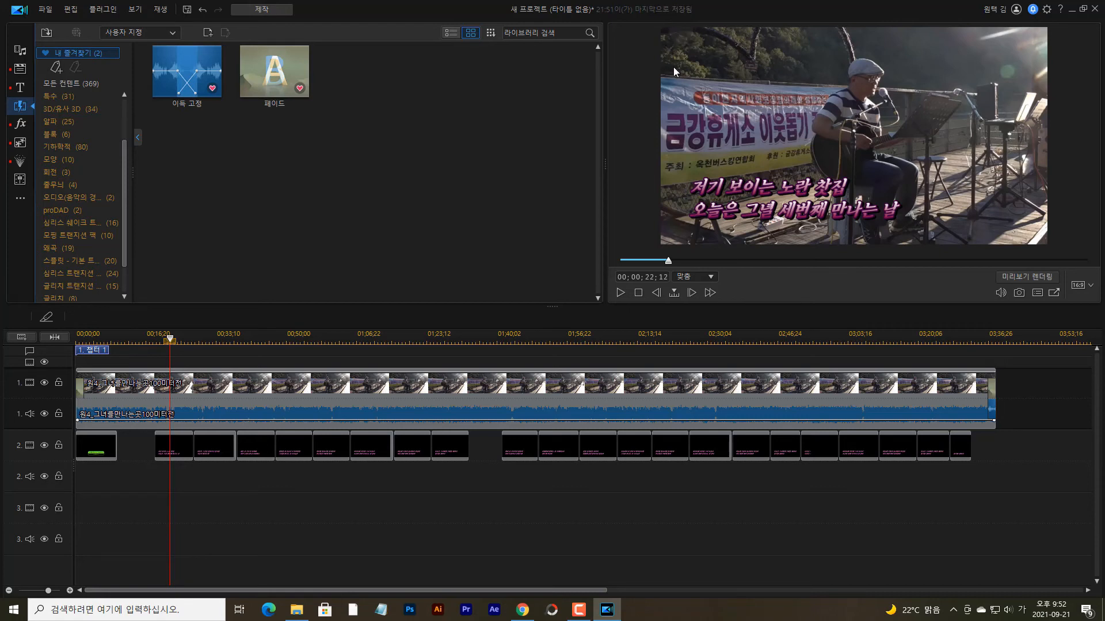
# Step: Place the 버스킹_상단 title from the custom title templates on video track 3 at the start of the timeline
pyautogui.click(20, 88)
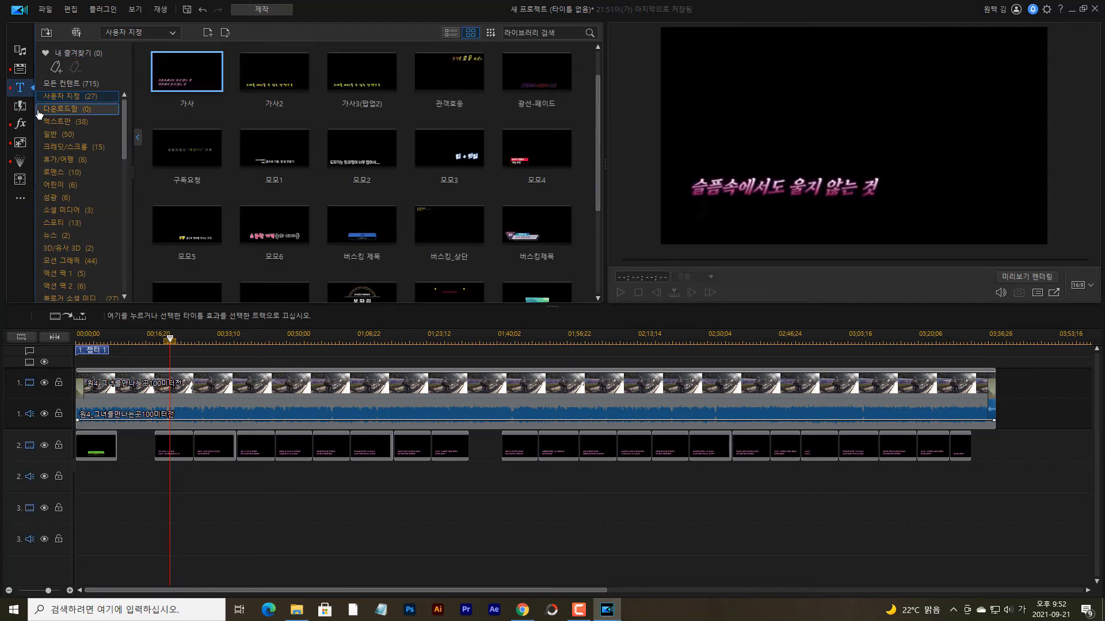
pyautogui.click(63, 99)
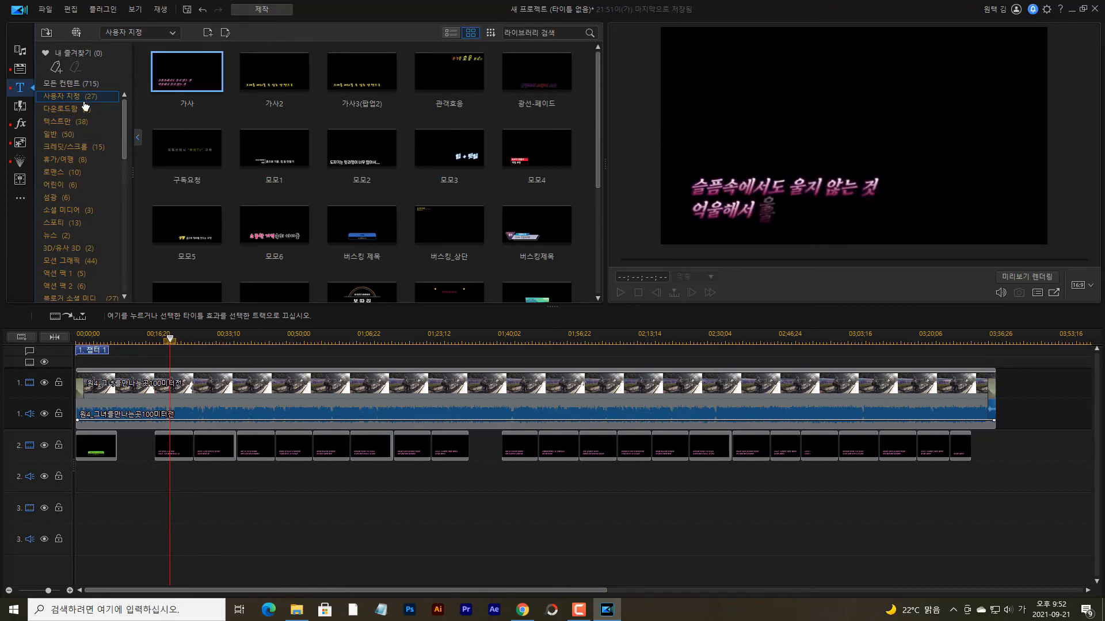
pyautogui.scroll(-5, 586, 171)
pyautogui.moveTo(596, 163); pyautogui.dragTo(587, 97)
pyautogui.click(427, 136)
pyautogui.moveTo(426, 136); pyautogui.dragTo(91, 506)
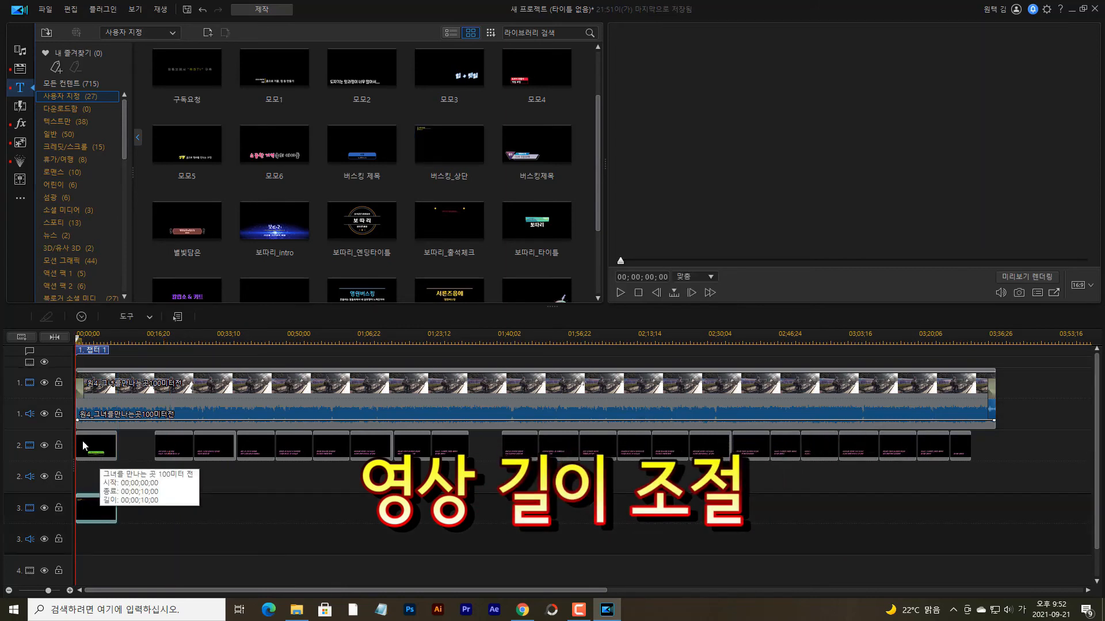
# Step: Extend the track 3 title's end to 00;03;36;18 and play the video from the start to check it
pyautogui.moveTo(112, 508); pyautogui.dragTo(986, 520)
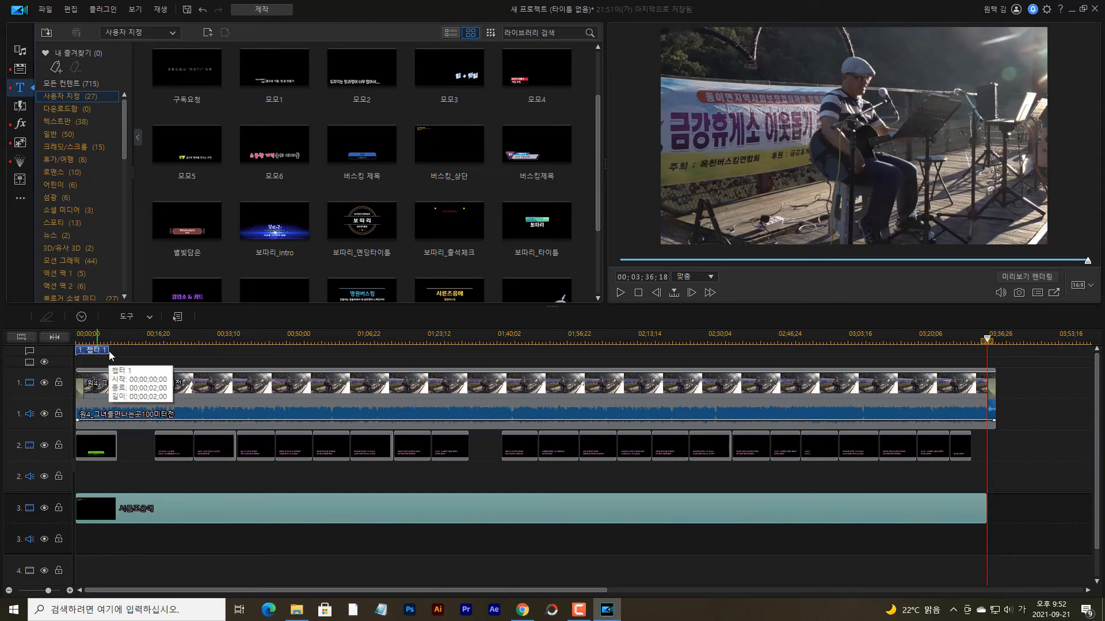
pyautogui.click(86, 338)
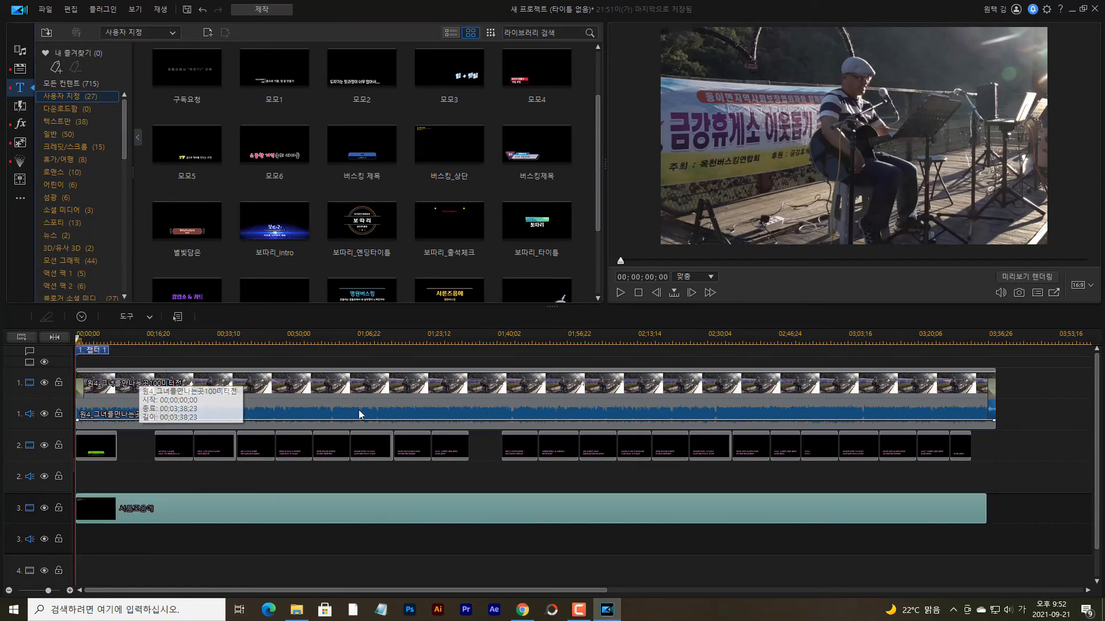
pyautogui.press('space')
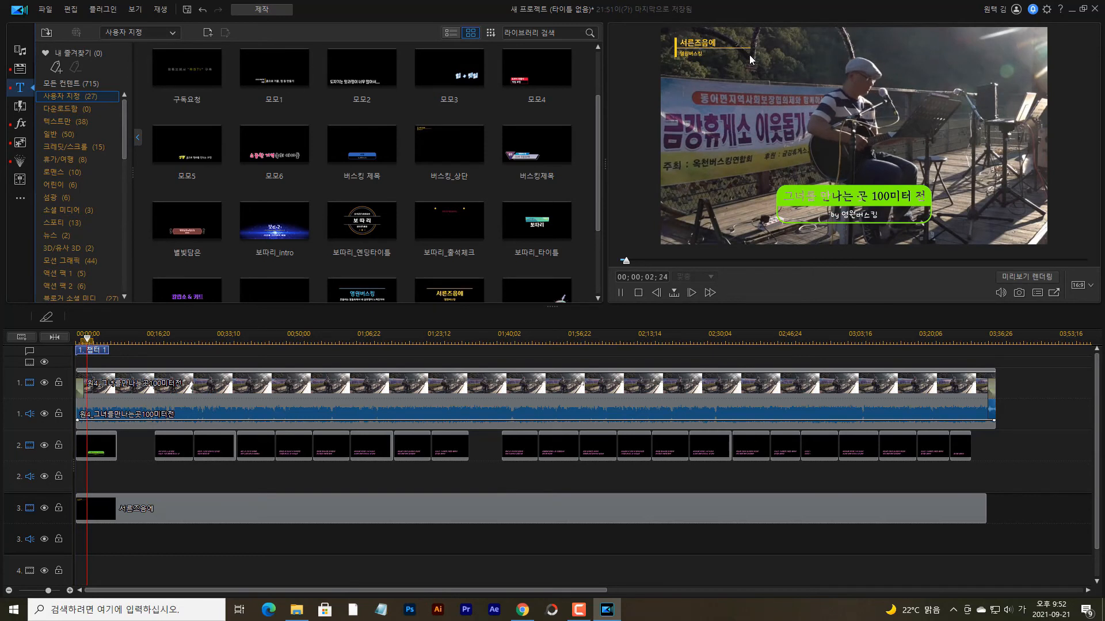
pyautogui.press('space')
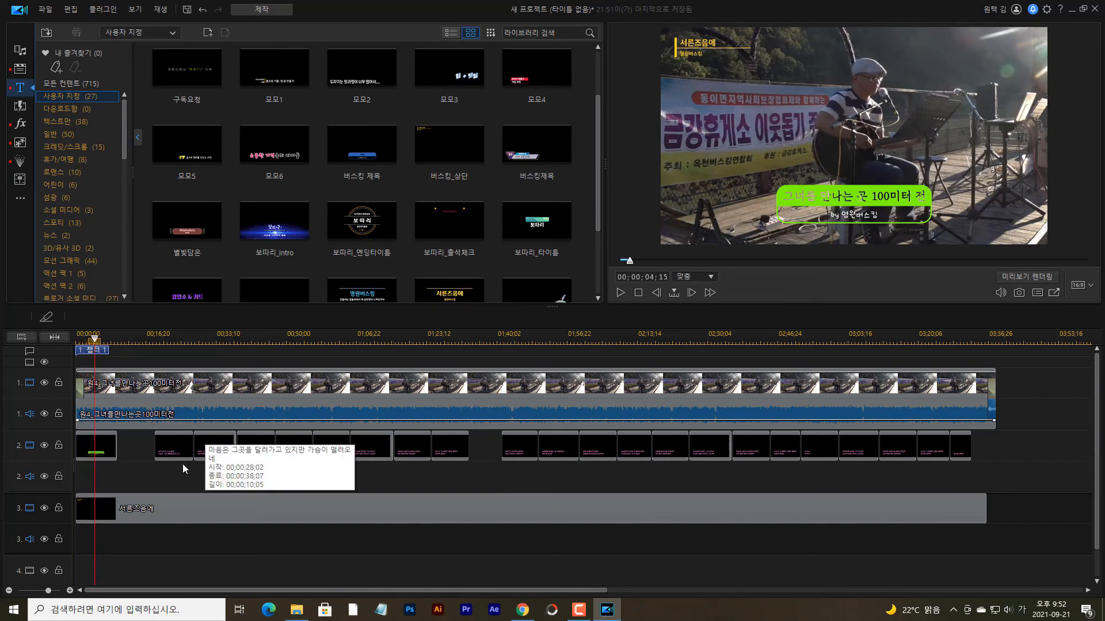
# Step: Trim the beginning of the track 3 title so that it starts at 00;00;10;00, where the opening title ends
pyautogui.click(159, 500)
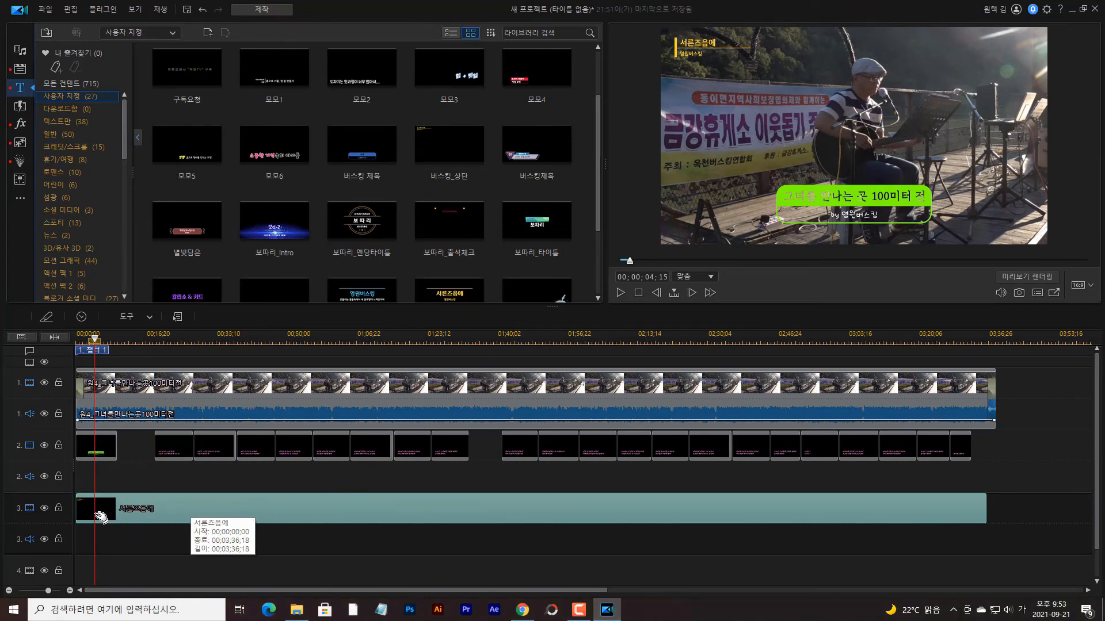
pyautogui.click(85, 506)
pyautogui.moveTo(86, 506); pyautogui.dragTo(119, 510)
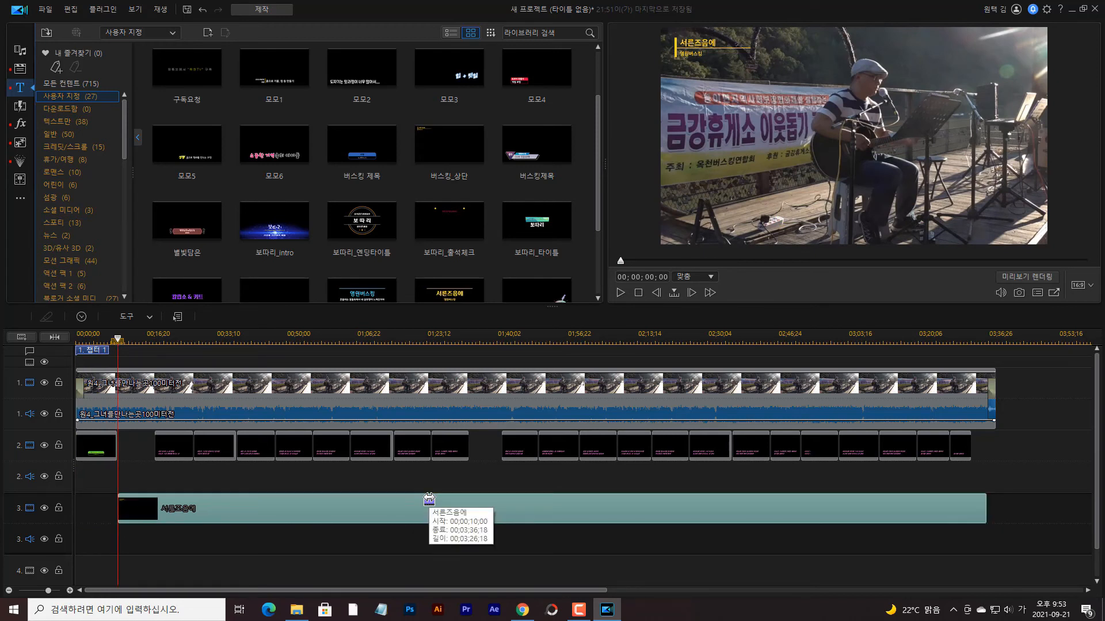
# Step: Change the main text of the track 3 title to "그녀를 만나는 곳 100m 전" in the title designer and save the change
pyautogui.doubleClick(245, 512)
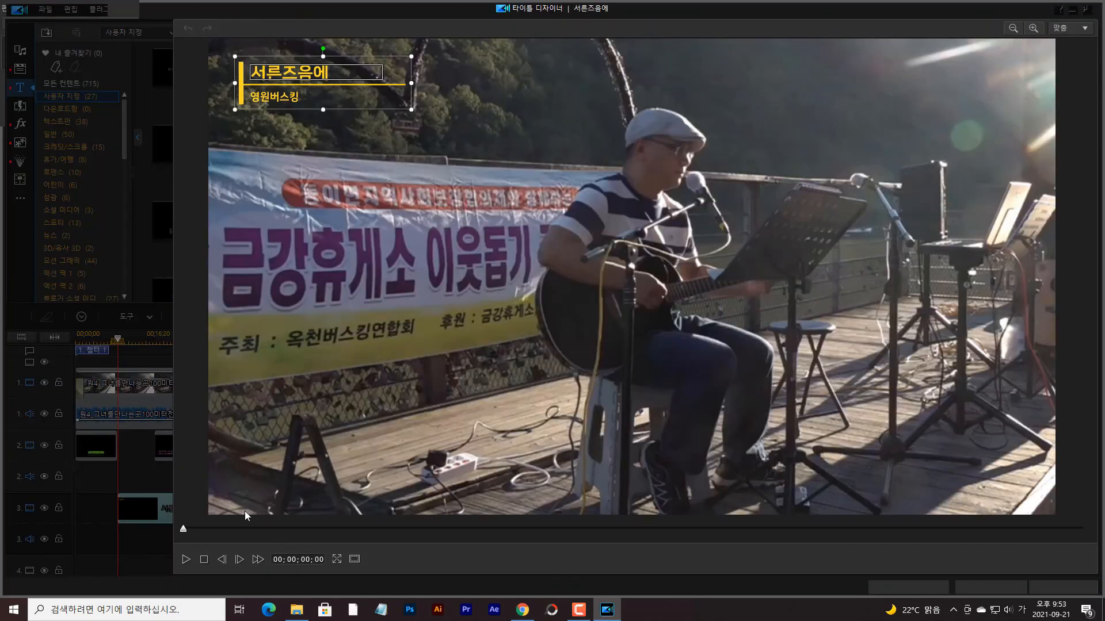
pyautogui.write('그녀를 만나는')
pyautogui.write(' 곳 100미터 전')
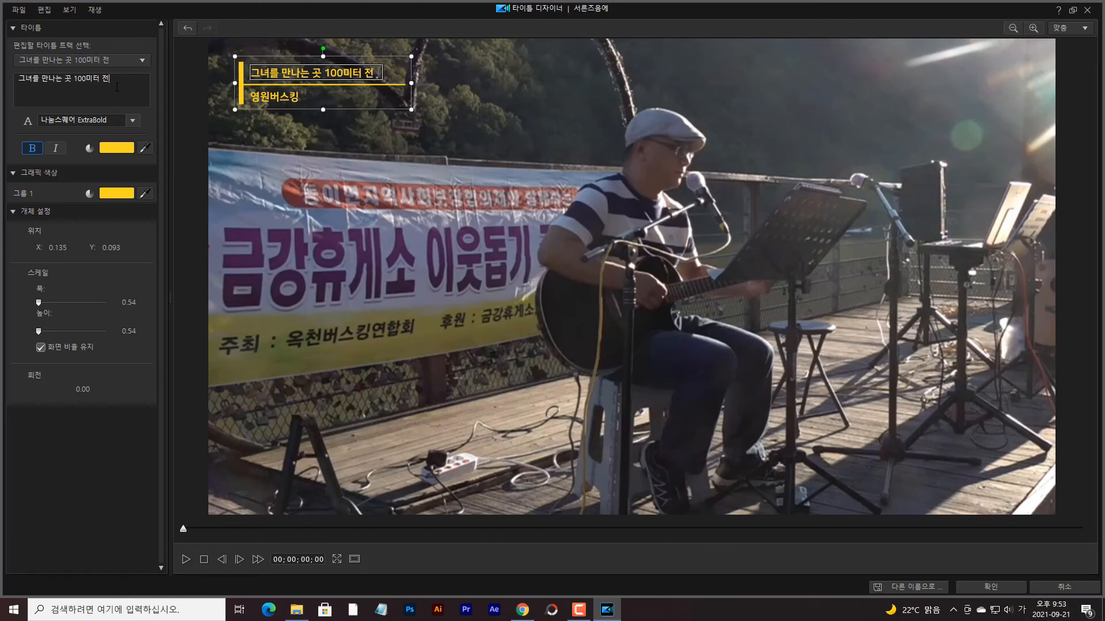
pyautogui.click(99, 78)
pyautogui.press('BackSpace')
pyautogui.press('BackSpace')
pyautogui.press('Hangul')
pyautogui.write('m')
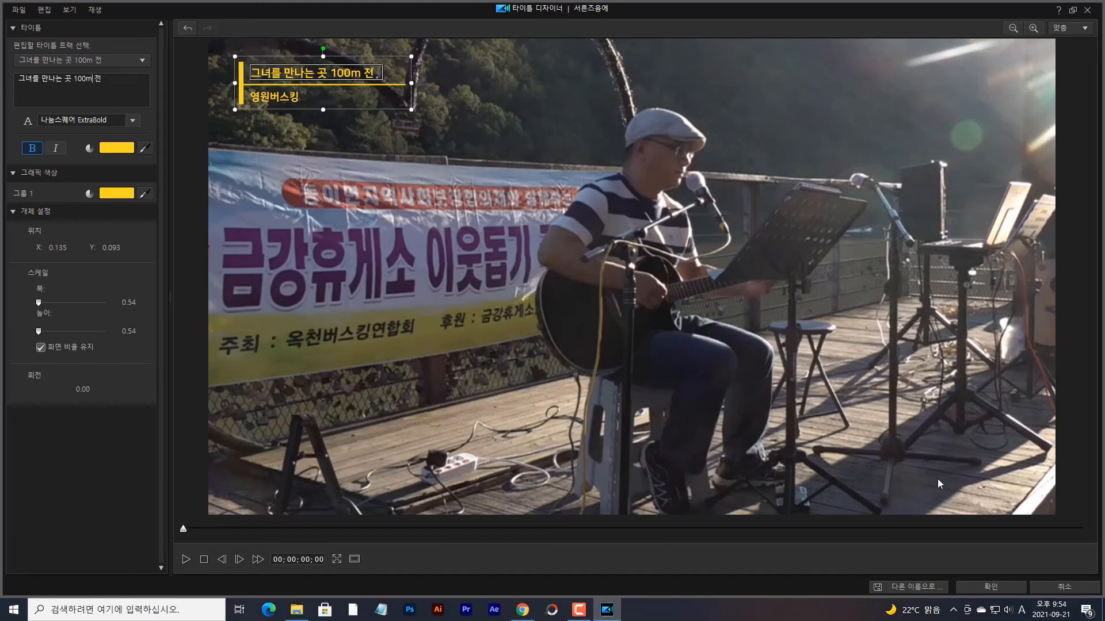
pyautogui.click(992, 587)
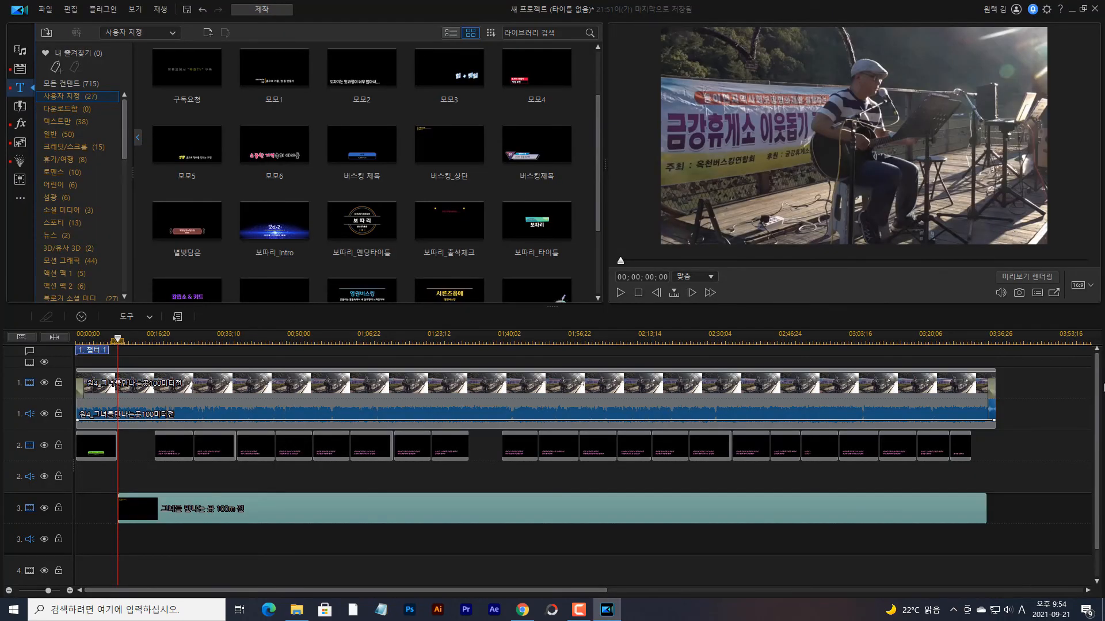
# Step: Play the end of the timeline to check where the track 3 title stops, and preview a frame mid-song
pyautogui.click(969, 340)
pyautogui.press('space')
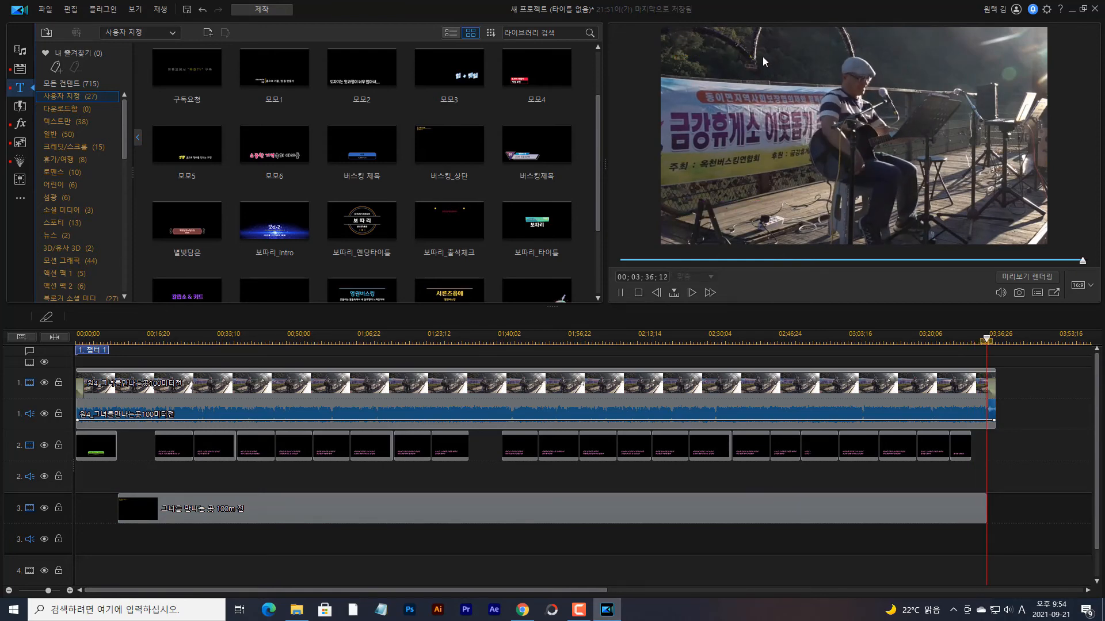
pyautogui.press('space')
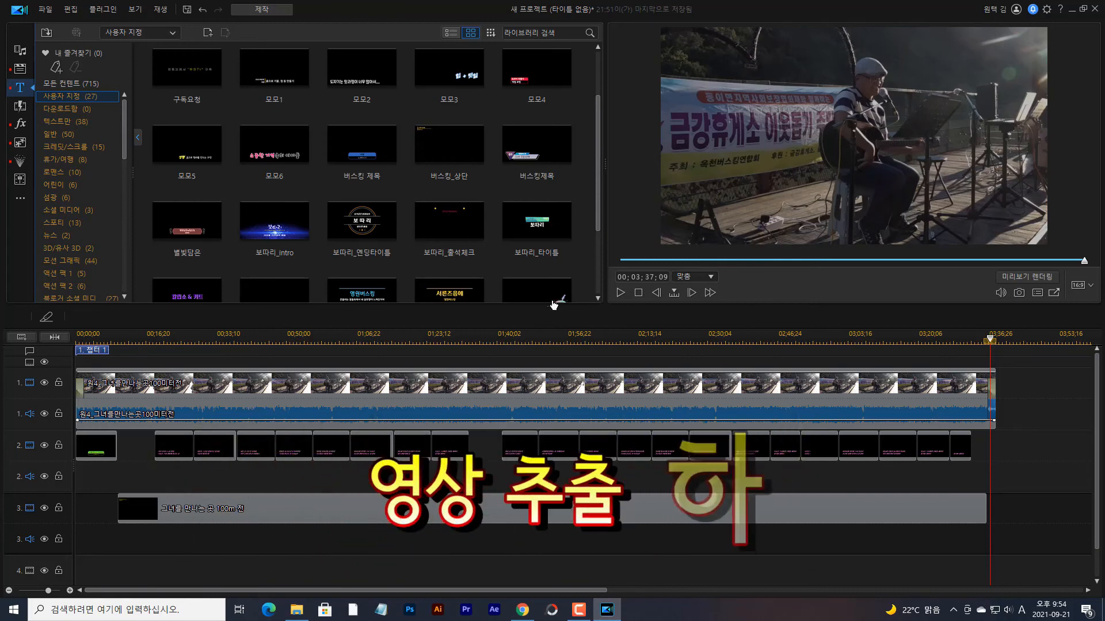
pyautogui.click(360, 340)
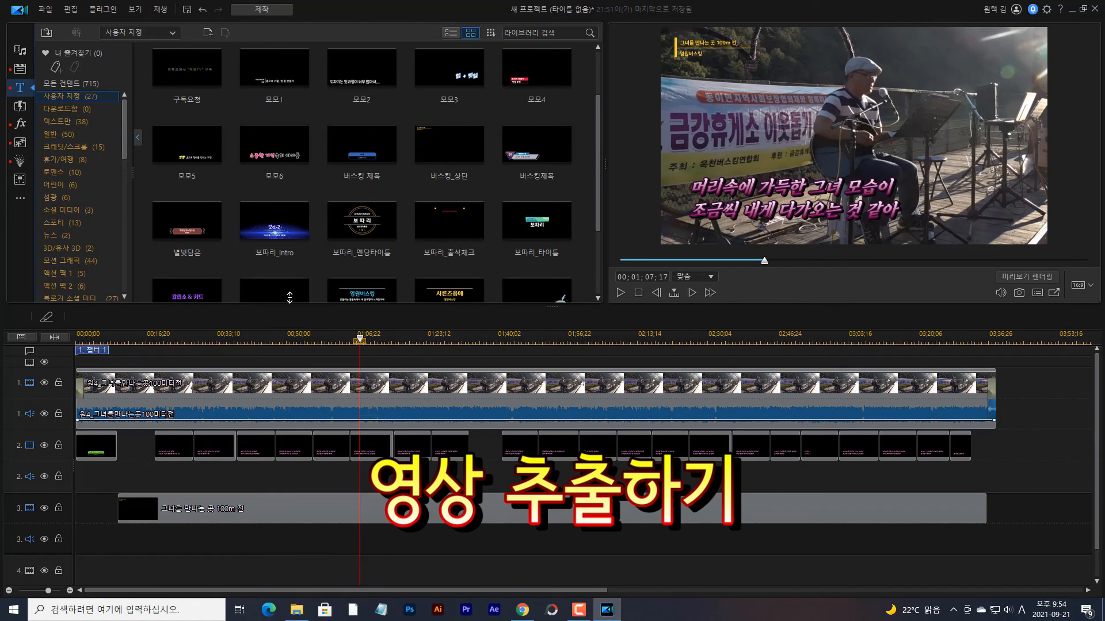
# Step: Open the production page and set the H.264 MP4 output quality to MPEG-4 1920 x 1080/30p (16 Mbps)
pyautogui.click(265, 11)
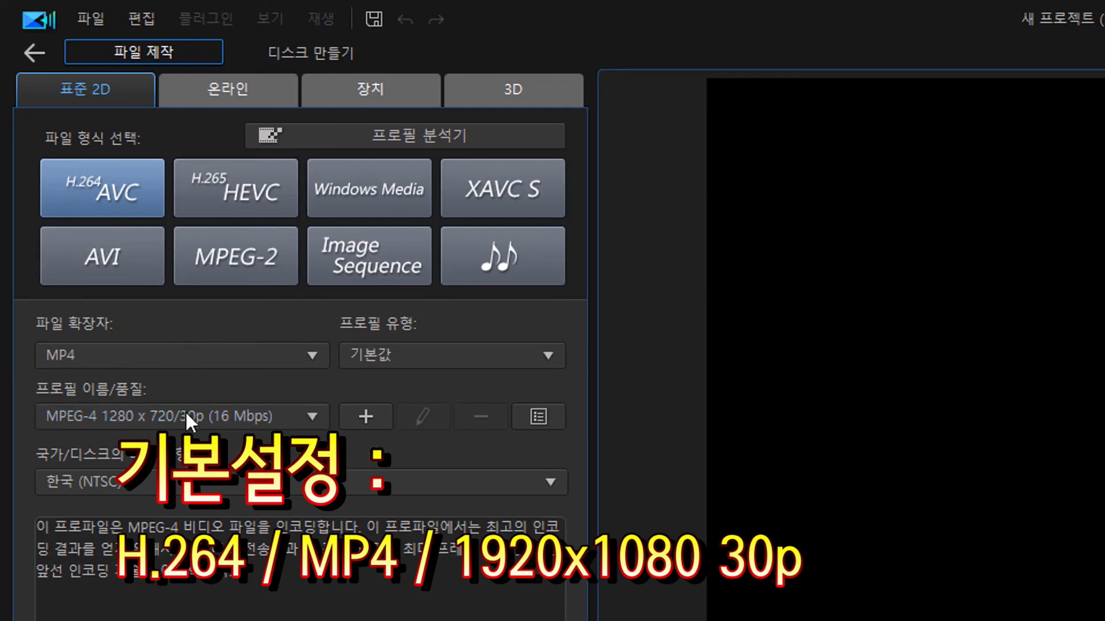
pyautogui.click(154, 398)
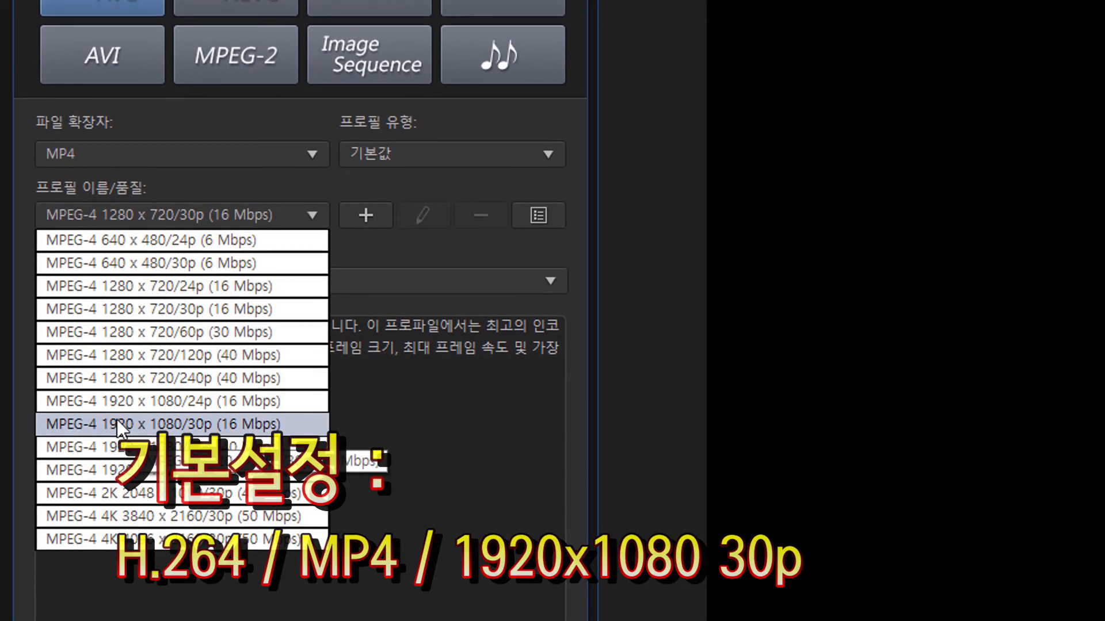
pyautogui.click(172, 426)
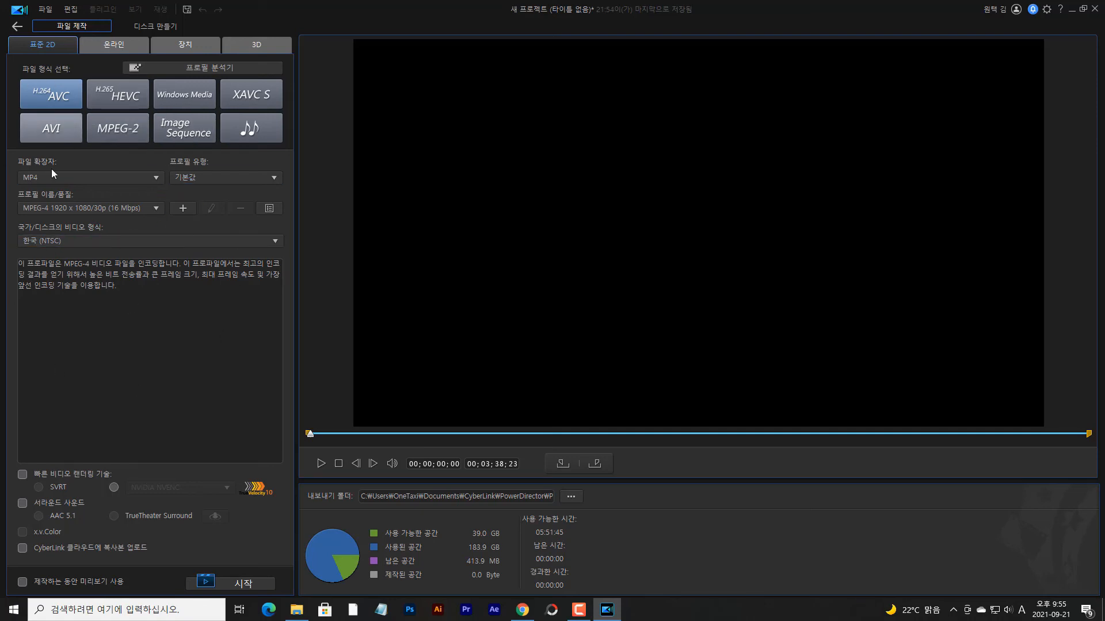
# Step: Enable fast video rendering for the export, using NVIDIA NVENC hardware encoding
pyautogui.click(23, 475)
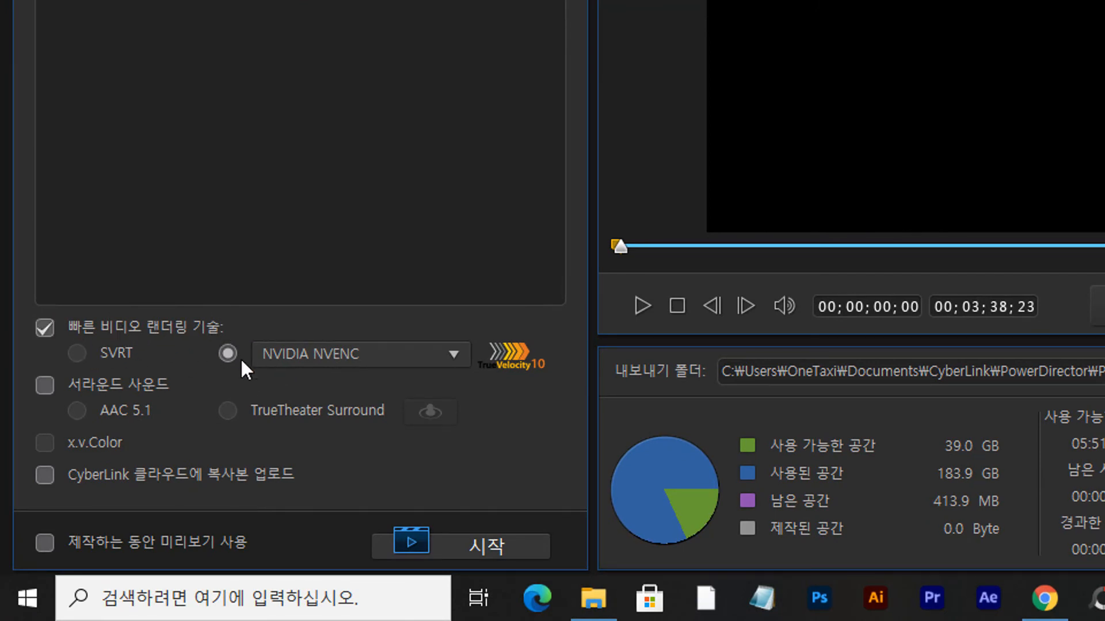
pyautogui.click(457, 355)
pyautogui.click(353, 374)
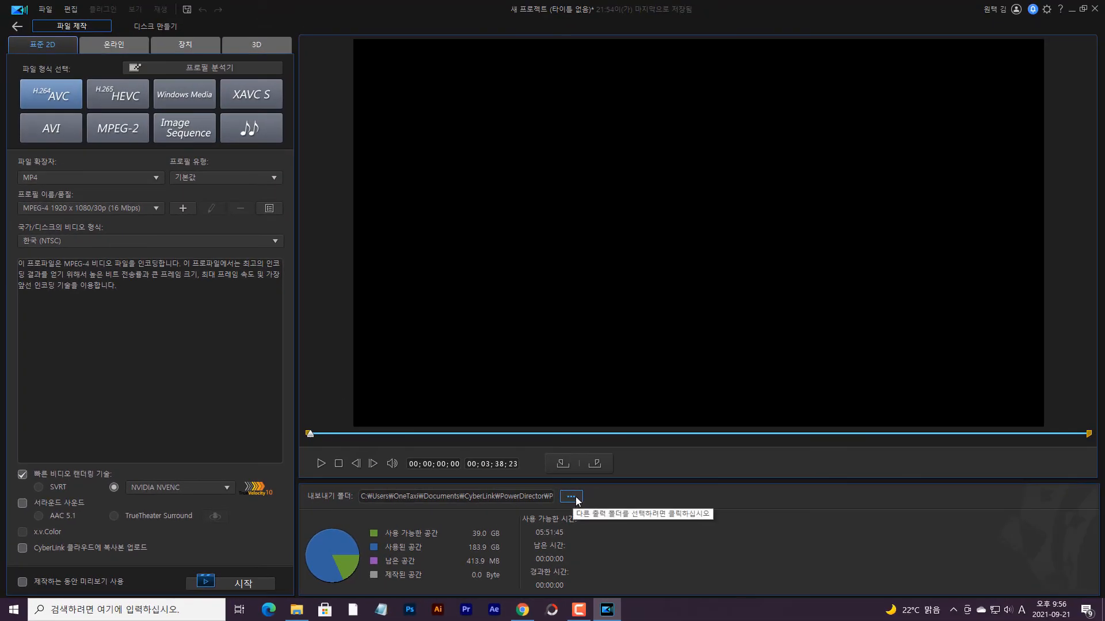
# Step: Set the export destination to the 영상완성 folder on drive F: with the file name 그녀100미터
pyautogui.click(576, 498)
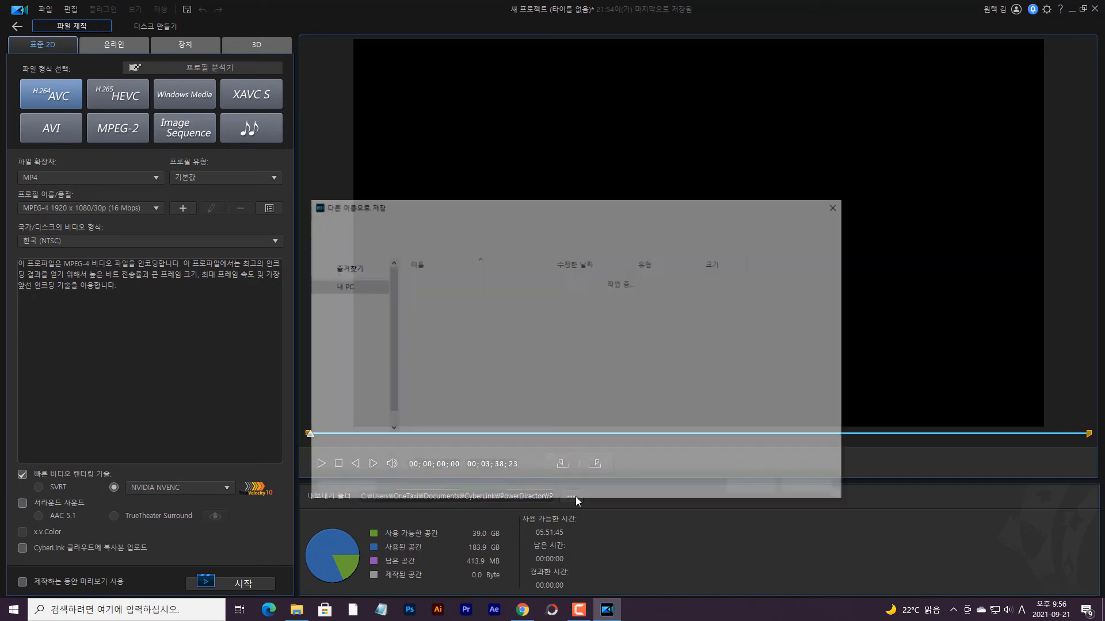
pyautogui.moveTo(481, 209); pyautogui.dragTo(422, 145)
pyautogui.moveTo(329, 274); pyautogui.dragTo(328, 214)
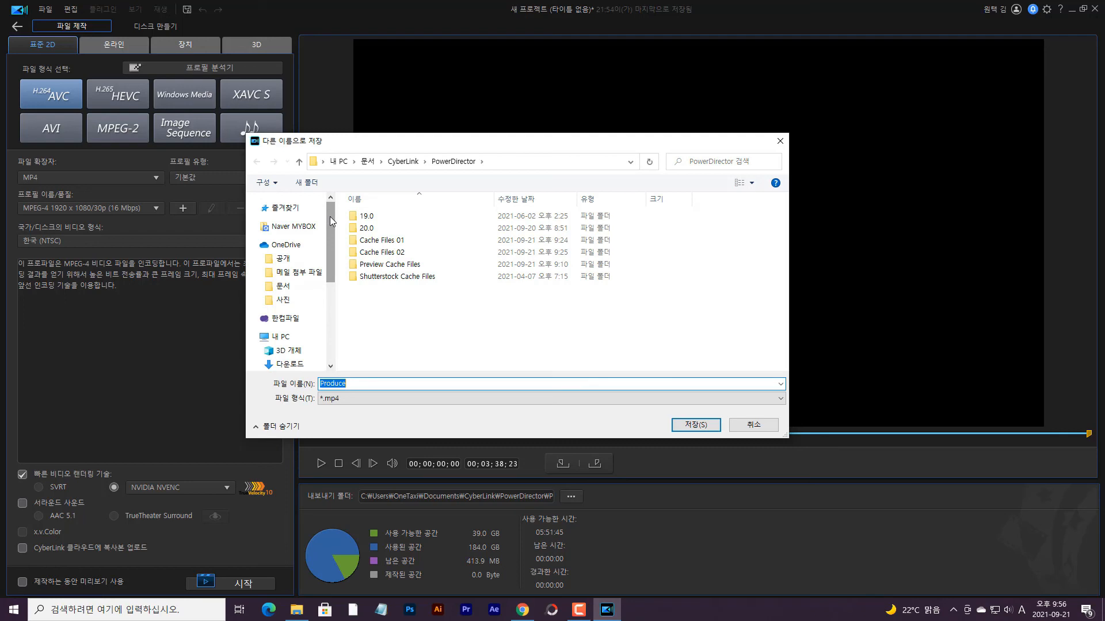
pyautogui.click(253, 211)
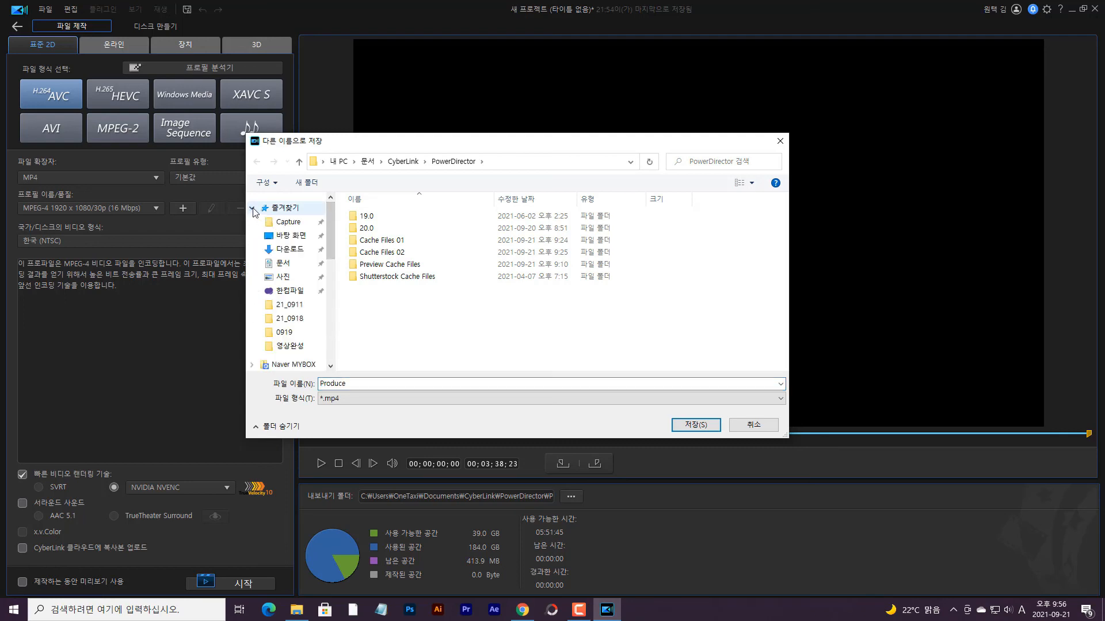
pyautogui.click(293, 347)
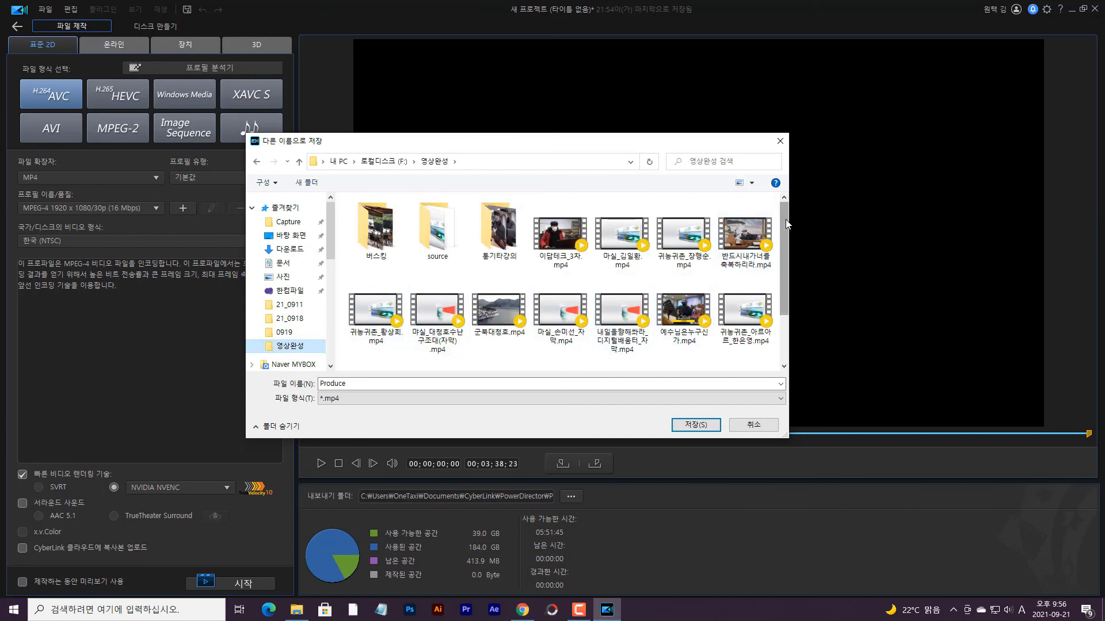
pyautogui.scroll(-1, 784, 244)
pyautogui.moveTo(782, 243); pyautogui.dragTo(784, 358)
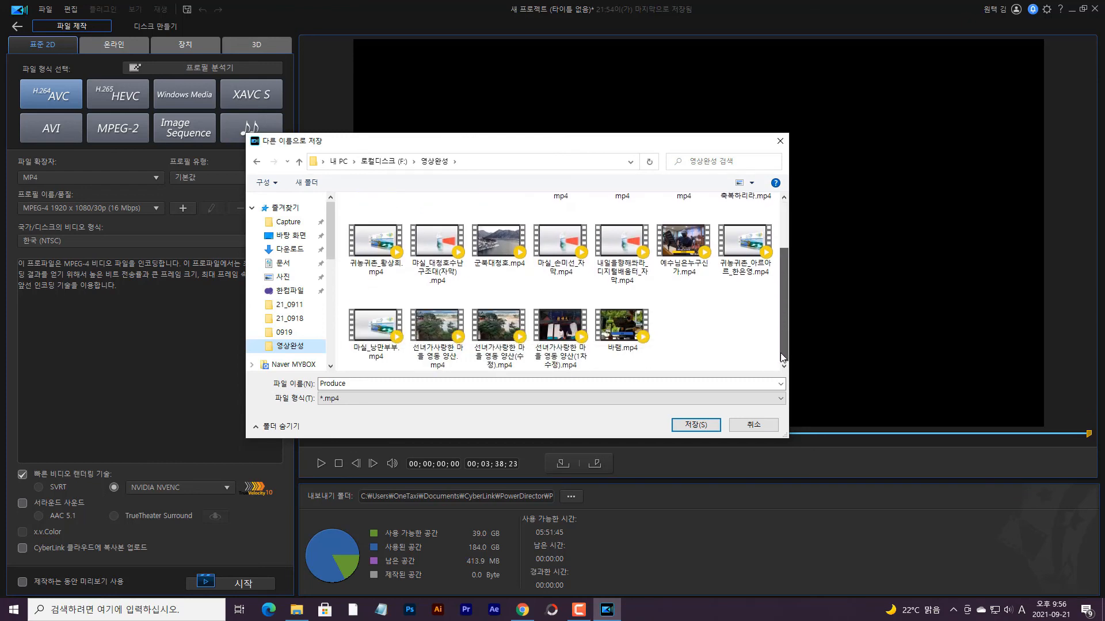
pyautogui.click(390, 383)
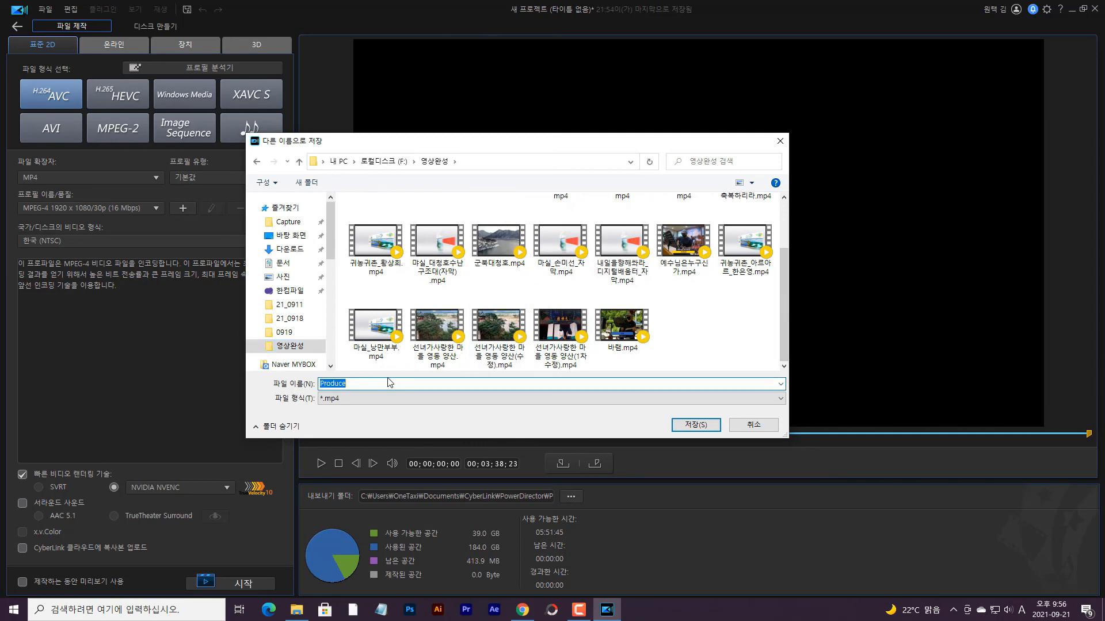
pyautogui.write('그녀100미터')
pyautogui.click(699, 427)
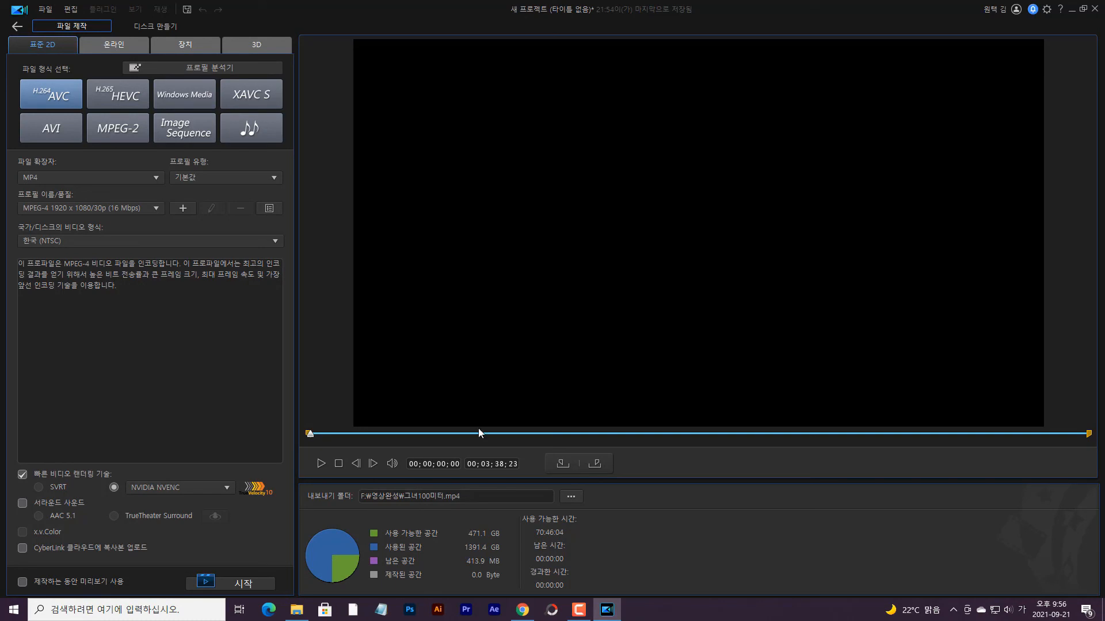
# Step: Produce the video file and return to the edit page once production is complete
pyautogui.click(226, 586)
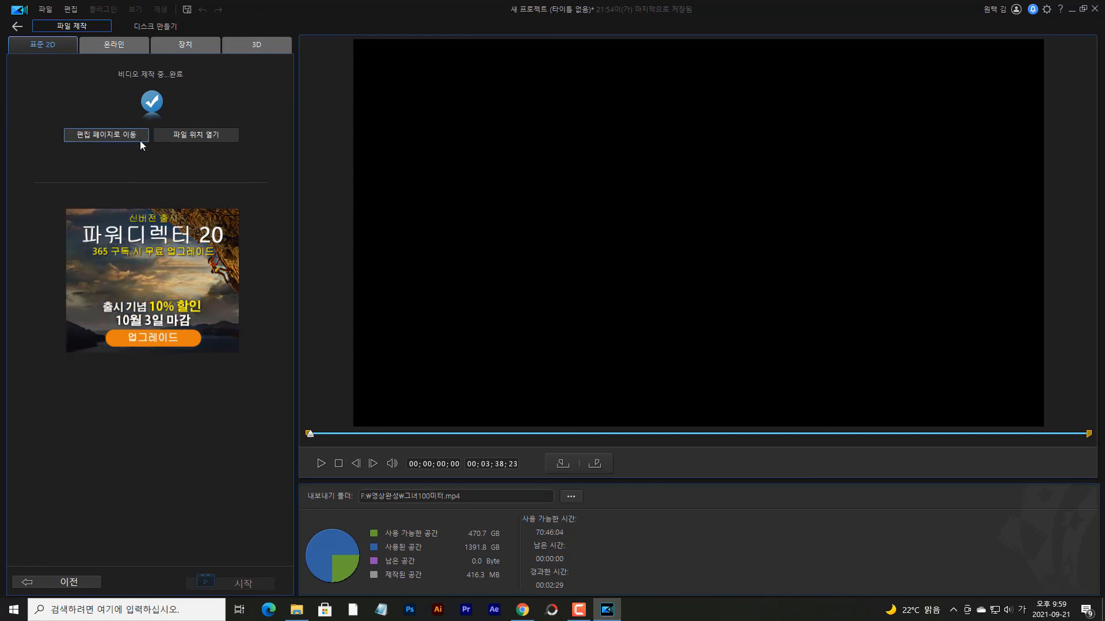
pyautogui.click(99, 134)
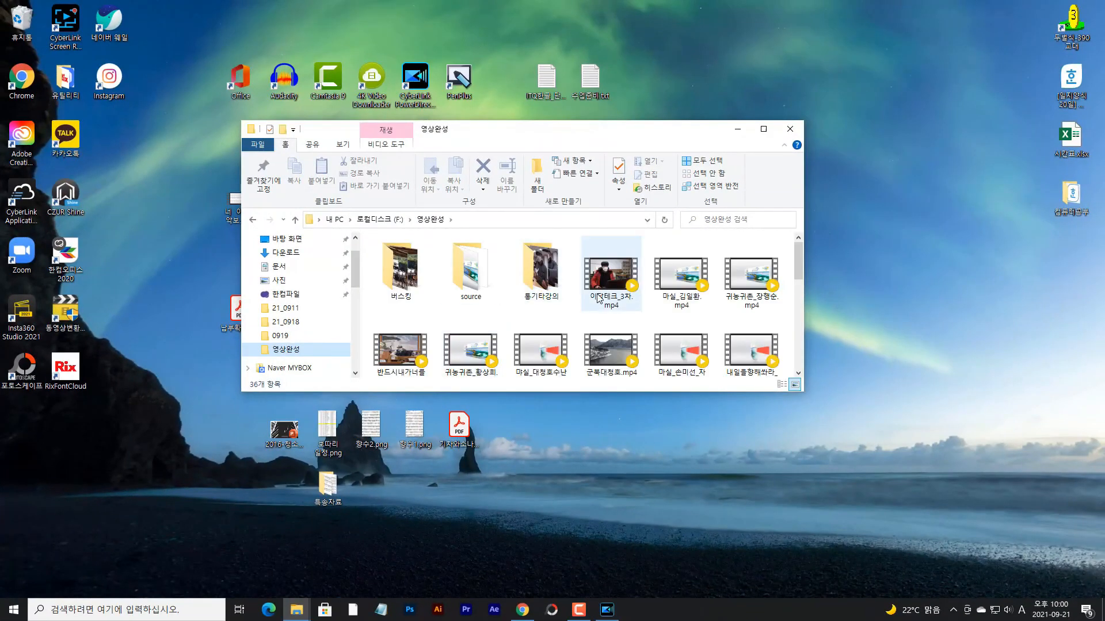
# Step: Find 그녀100미터.mp4 in the 영상완성 folder in File Explorer and play it to check the titles and lyrics
pyautogui.scroll(-5, 599, 297)
pyautogui.click(755, 350)
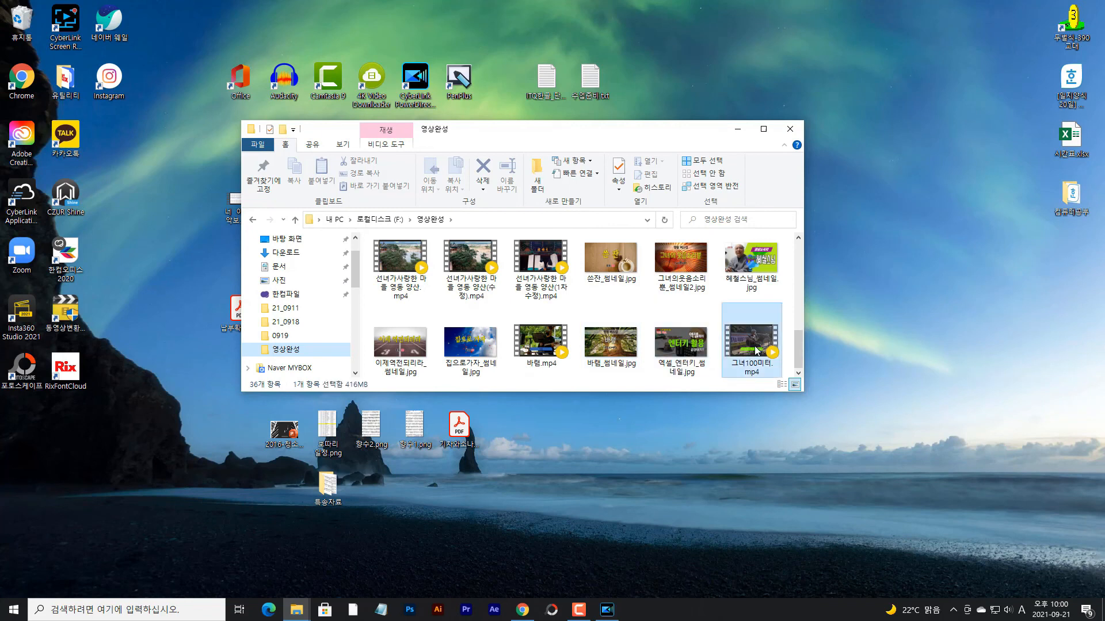
pyautogui.doubleClick(753, 345)
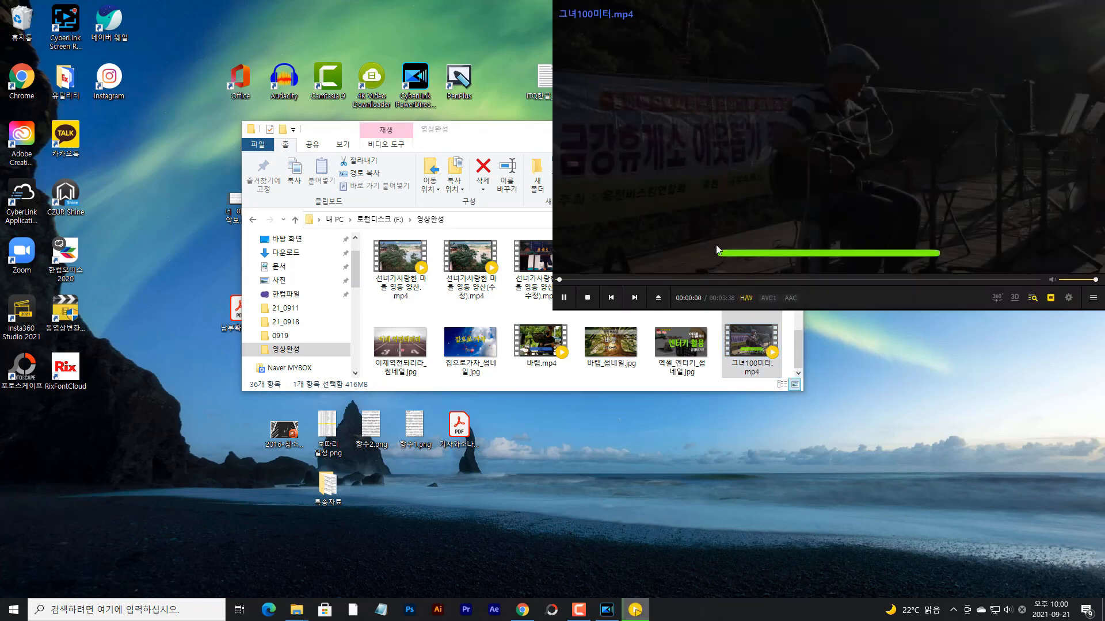
pyautogui.click(671, 240)
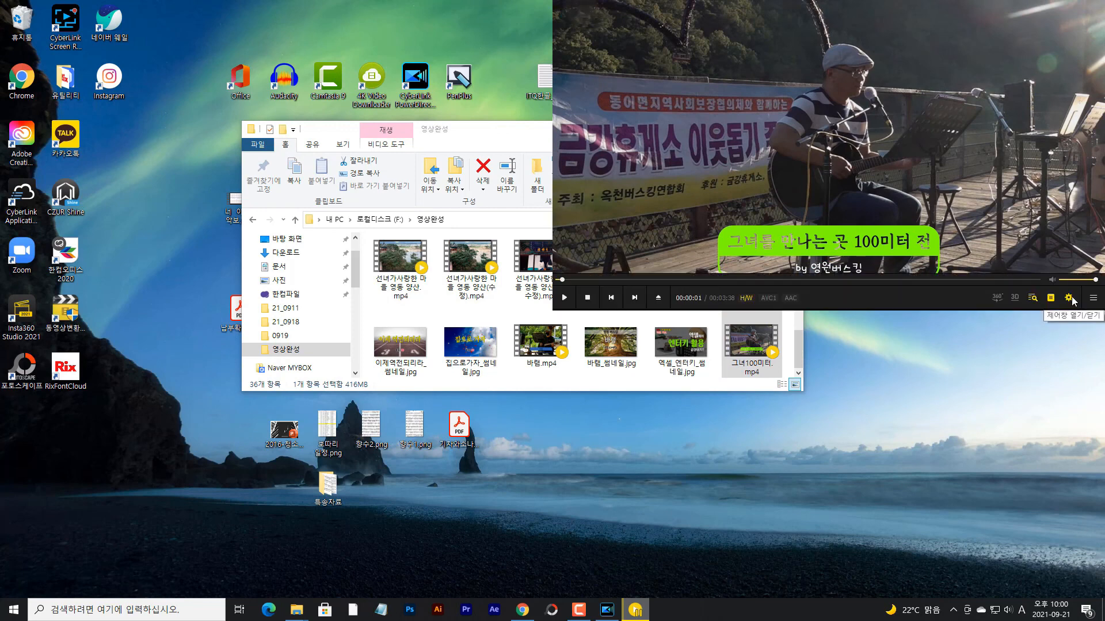
pyautogui.click(875, 185)
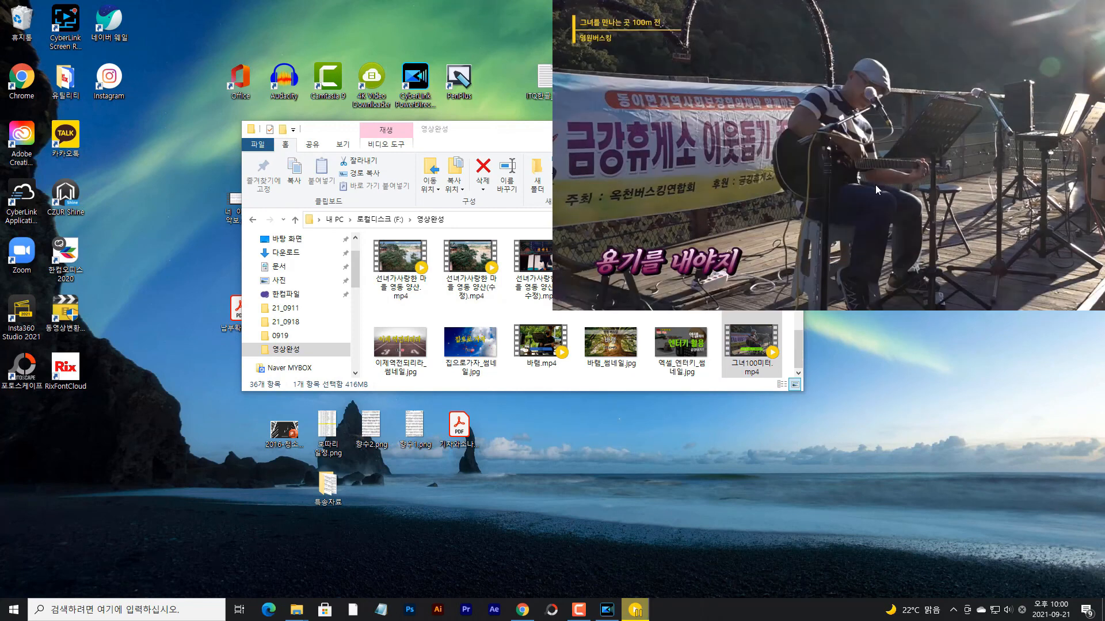